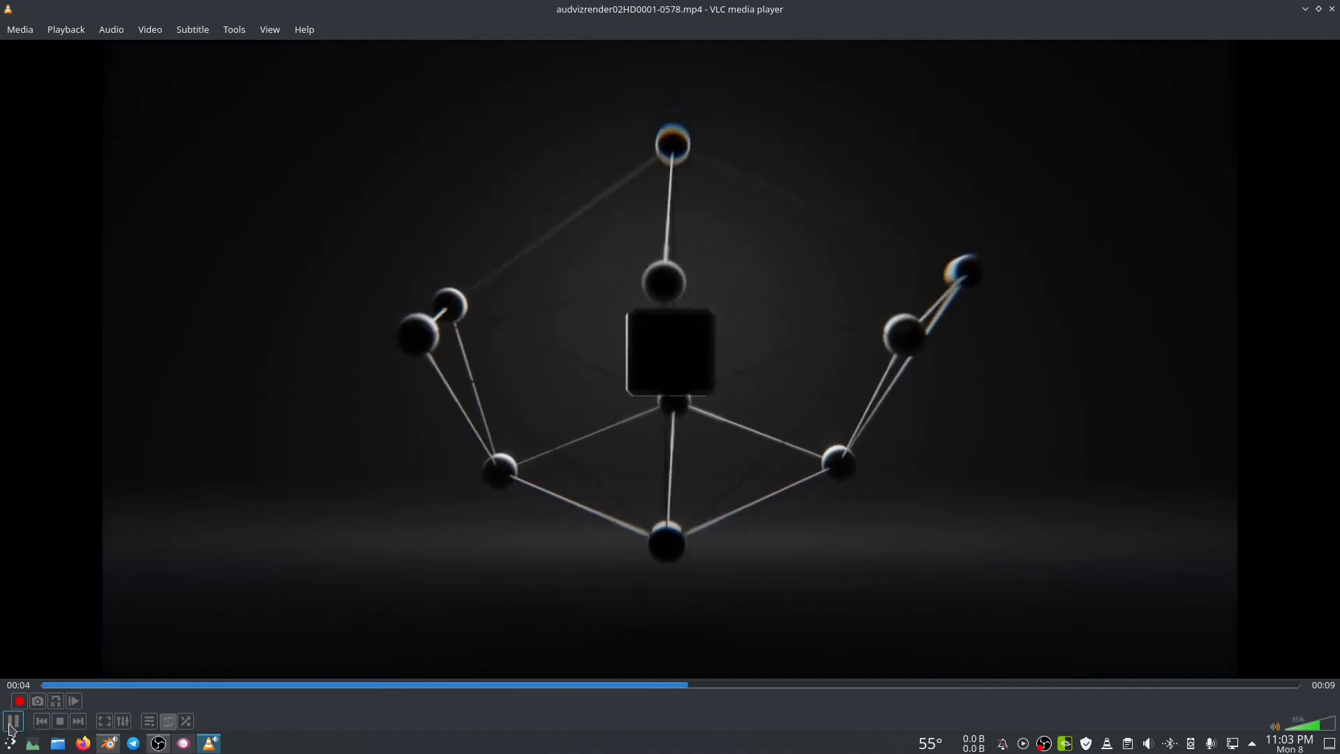
- Pause the finished audio visualizer render and close the media player to return to Blender
{"action": "left_click", "coordinate": [11, 724]}
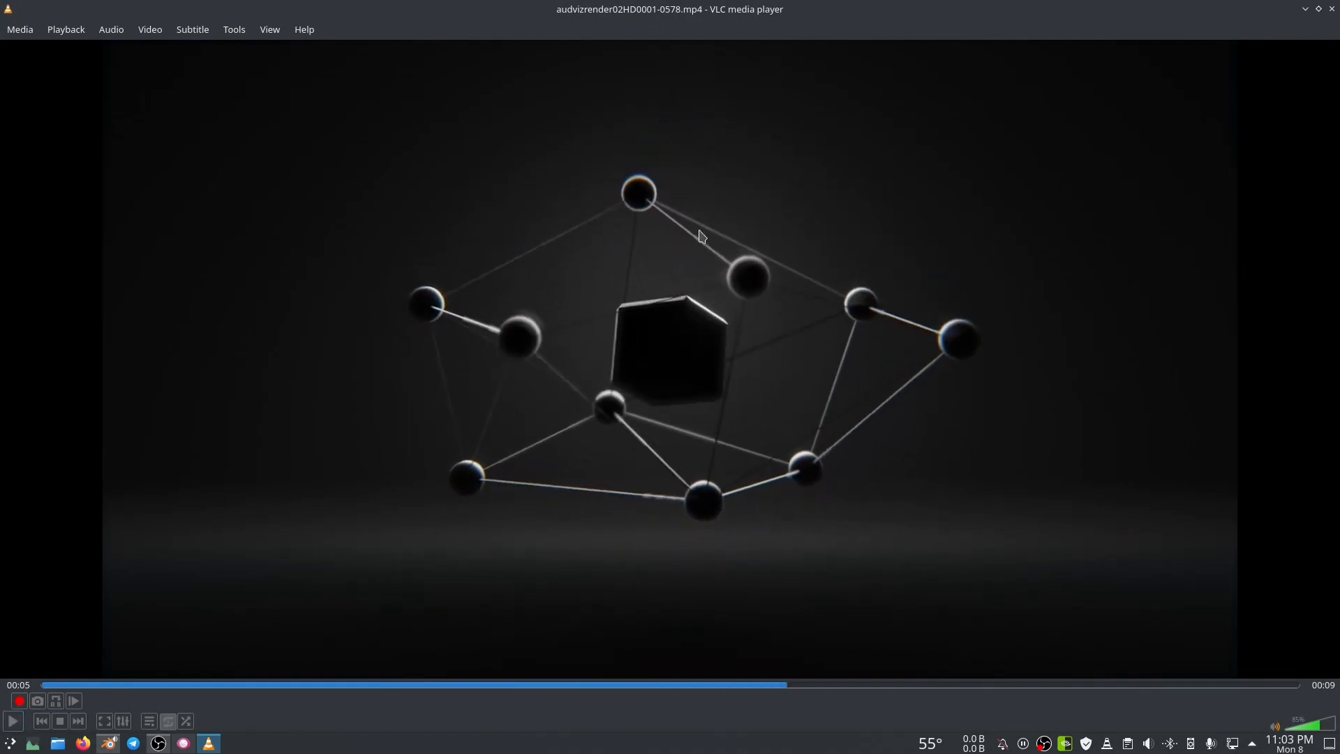
{"action": "left_click", "coordinate": [1332, 9]}
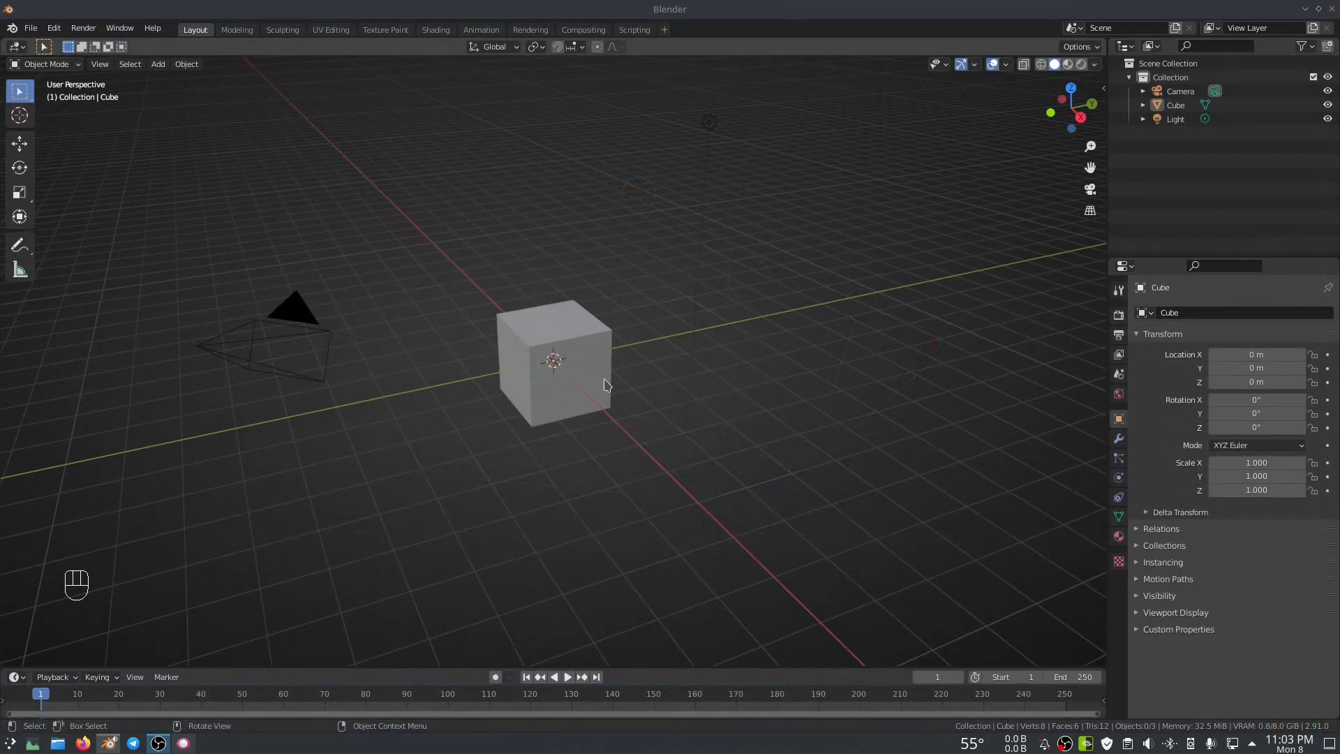
- Add a Subdivision Surface modifier to the default cube
{"action": "left_click", "coordinate": [557, 402]}
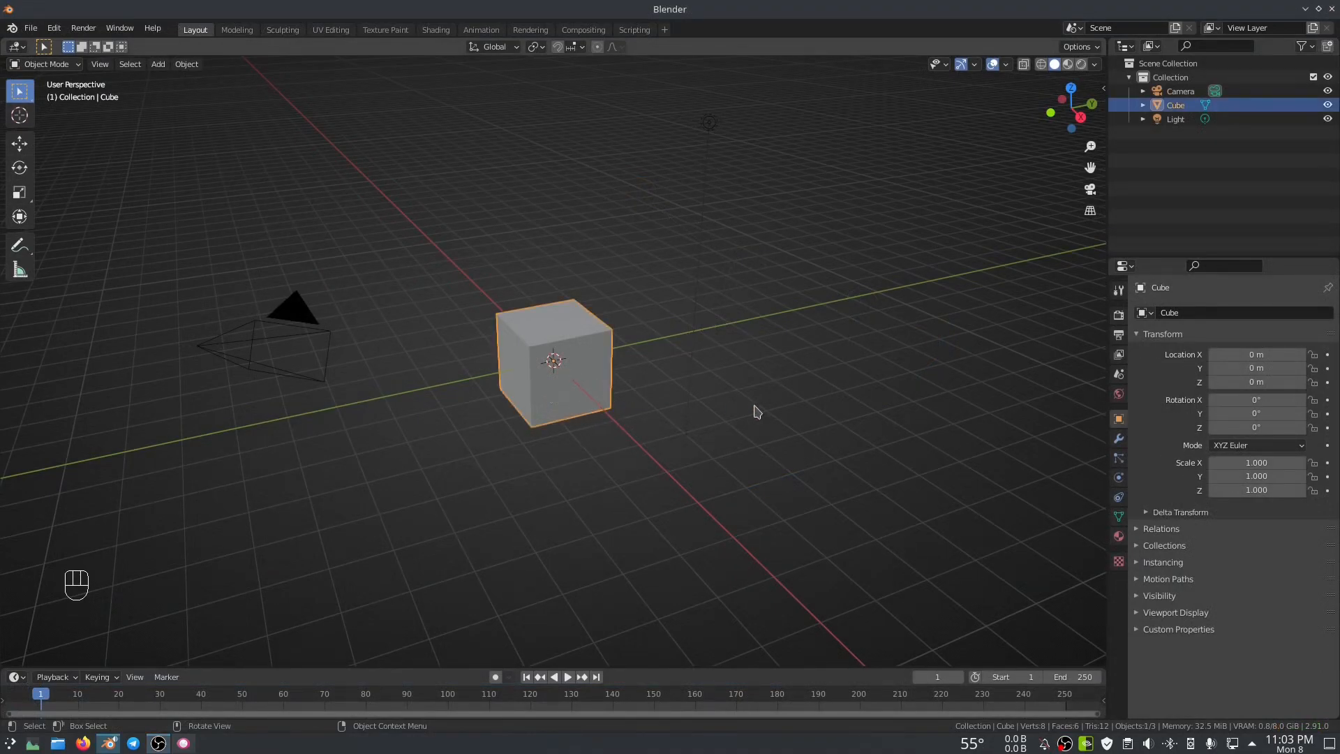
{"action": "left_click", "coordinate": [1120, 439]}
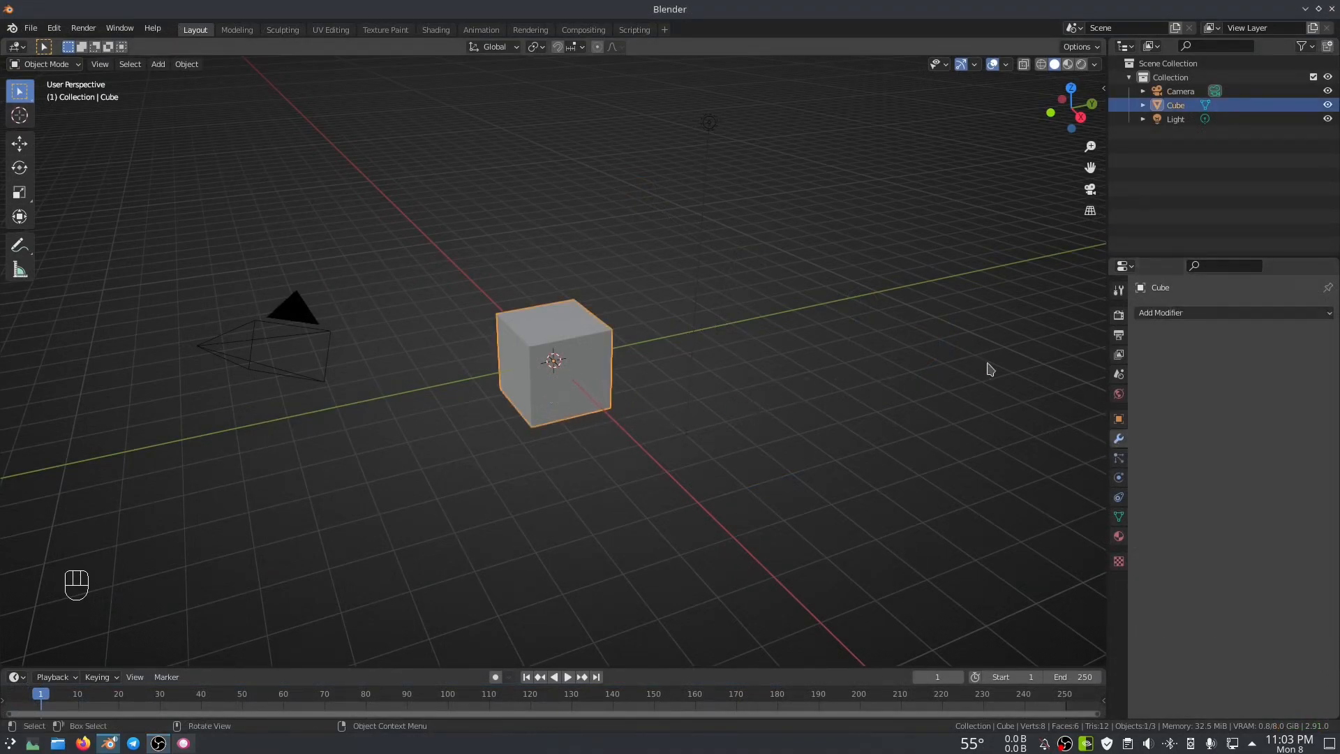
{"action": "left_click", "coordinate": [1161, 316]}
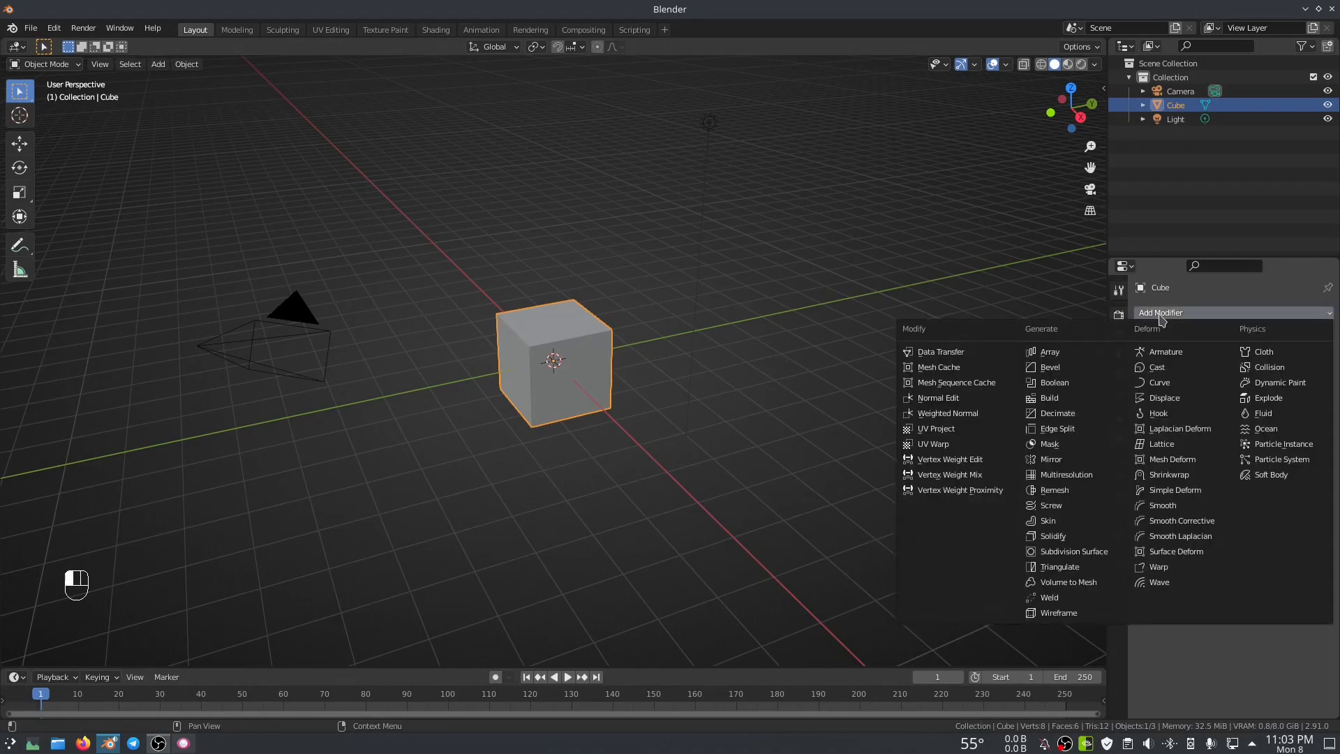
{"action": "left_click", "coordinate": [1058, 552]}
{"action": "middle_click_drag", "start_coordinate": [782, 383], "coordinate": [662, 408]}
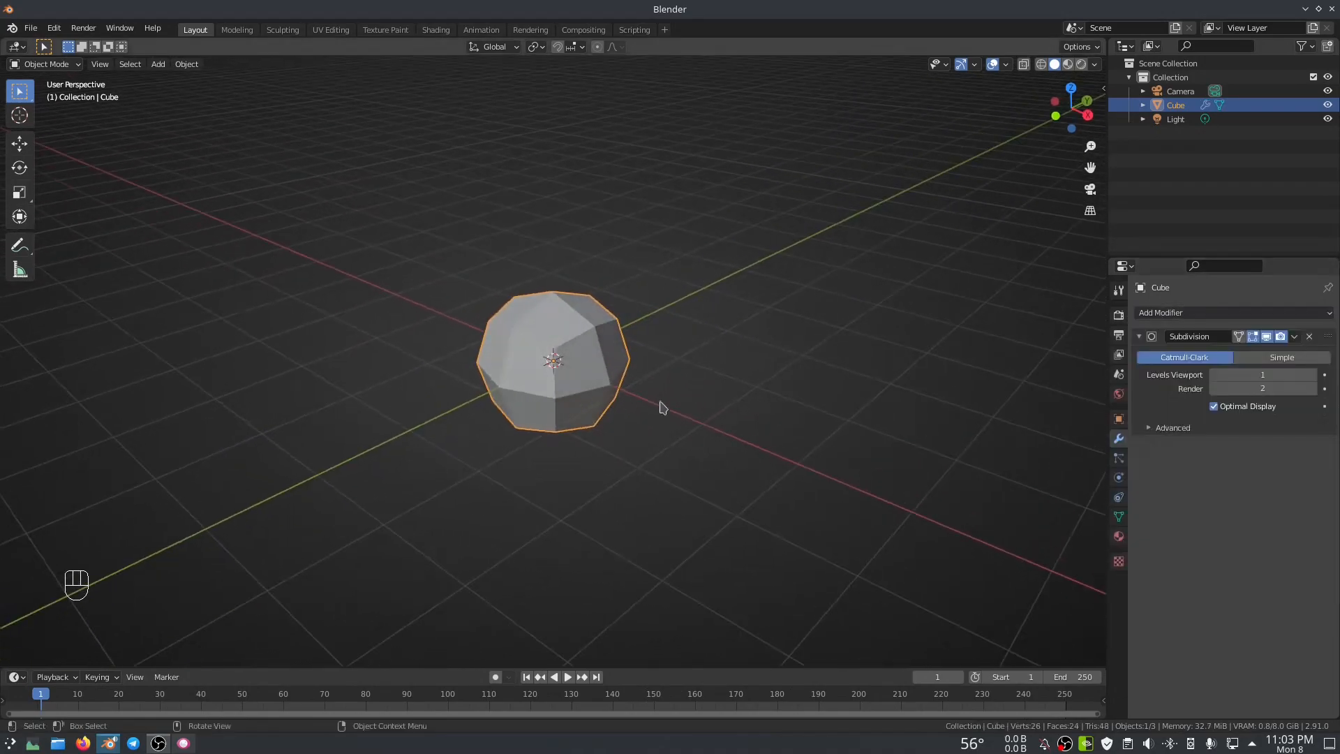
- Add a Decimate modifier to the cube and lower its collapse ratio to about 0.52
{"action": "left_click", "coordinate": [1202, 314]}
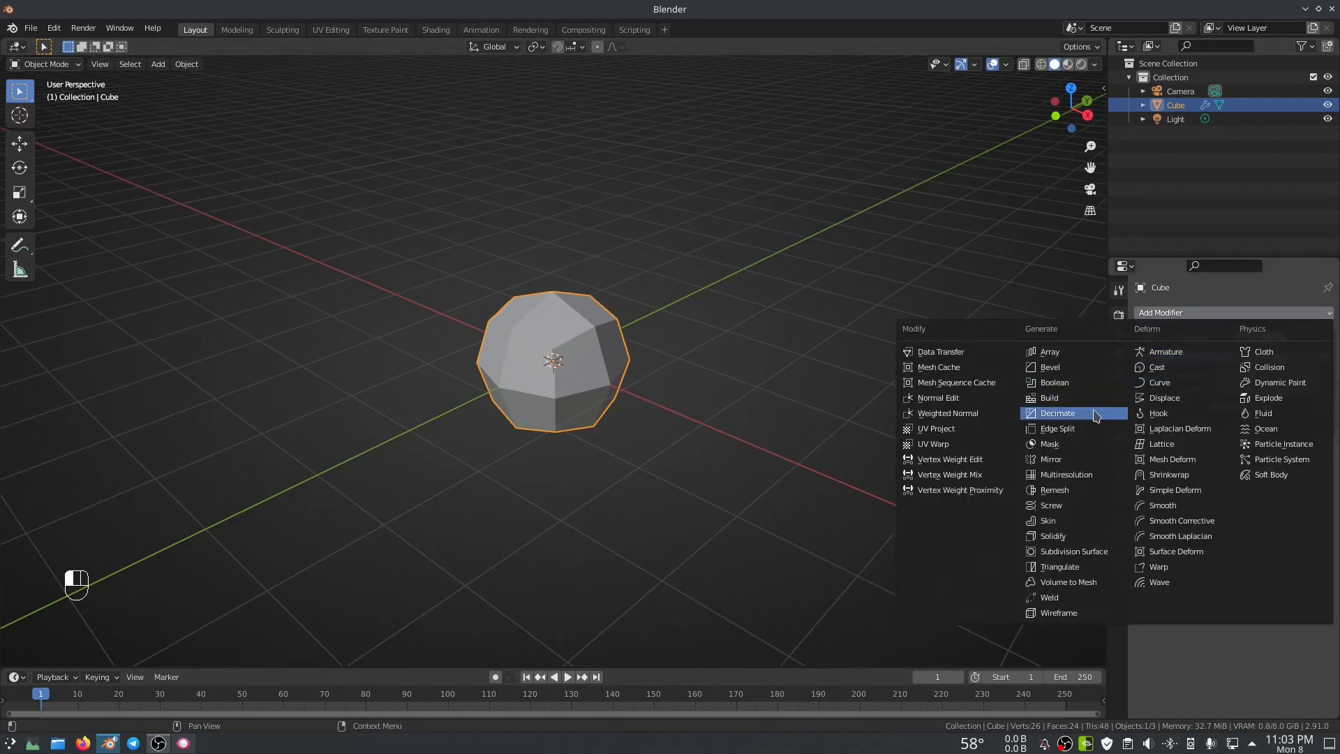
{"action": "left_click", "coordinate": [1102, 414]}
{"action": "left_click_drag", "start_coordinate": [1270, 491], "coordinate": [1218, 491]}
{"action": "middle_click_drag", "start_coordinate": [636, 451], "coordinate": [701, 440]}
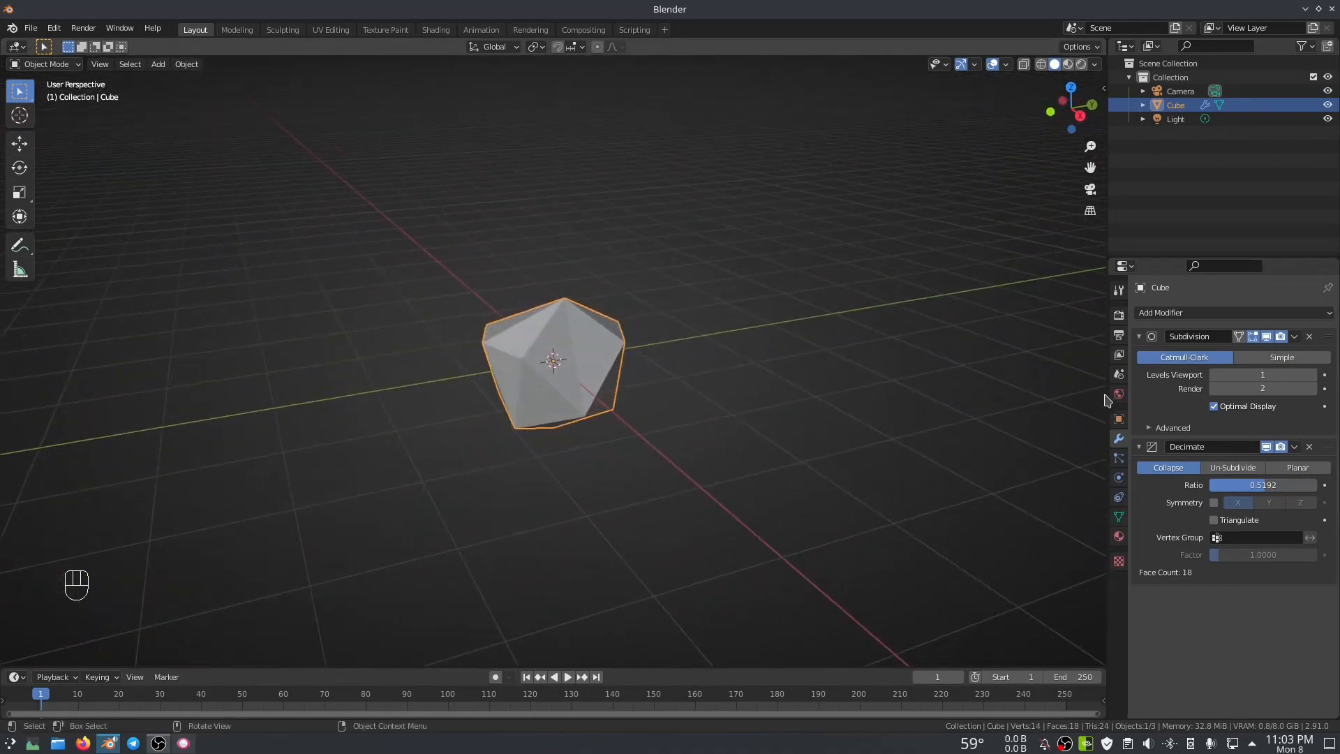
- Add a Wireframe modifier to the decimated cube so only its edges form the shape
{"action": "left_click", "coordinate": [1165, 313]}
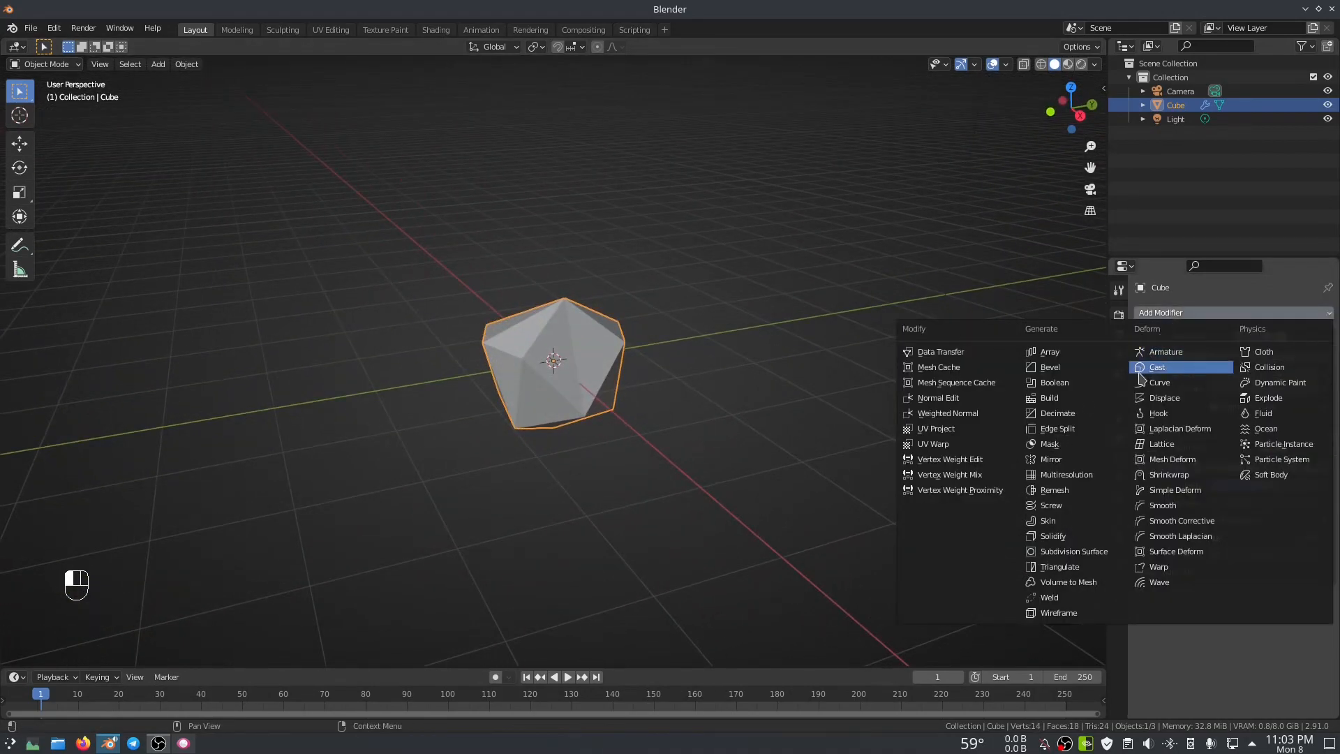
{"action": "left_click", "coordinate": [1045, 613]}
{"action": "middle_click_drag", "start_coordinate": [583, 463], "coordinate": [628, 449]}
{"action": "scroll", "coordinate": [629, 449], "scroll_direction": "up", "scroll_amount": 3}
{"action": "scroll", "coordinate": [627, 449], "scroll_direction": "up", "scroll_amount": 3}
{"action": "middle_click_drag", "start_coordinate": [547, 457], "coordinate": [560, 446]}
{"action": "scroll", "coordinate": [461, 400], "scroll_direction": "down", "scroll_amount": 1}
- Shade the wireframe cube smooth
{"action": "right_click", "coordinate": [416, 329]}
{"action": "left_click", "coordinate": [417, 326]}
{"action": "middle_click_drag", "start_coordinate": [354, 337], "coordinate": [367, 346]}
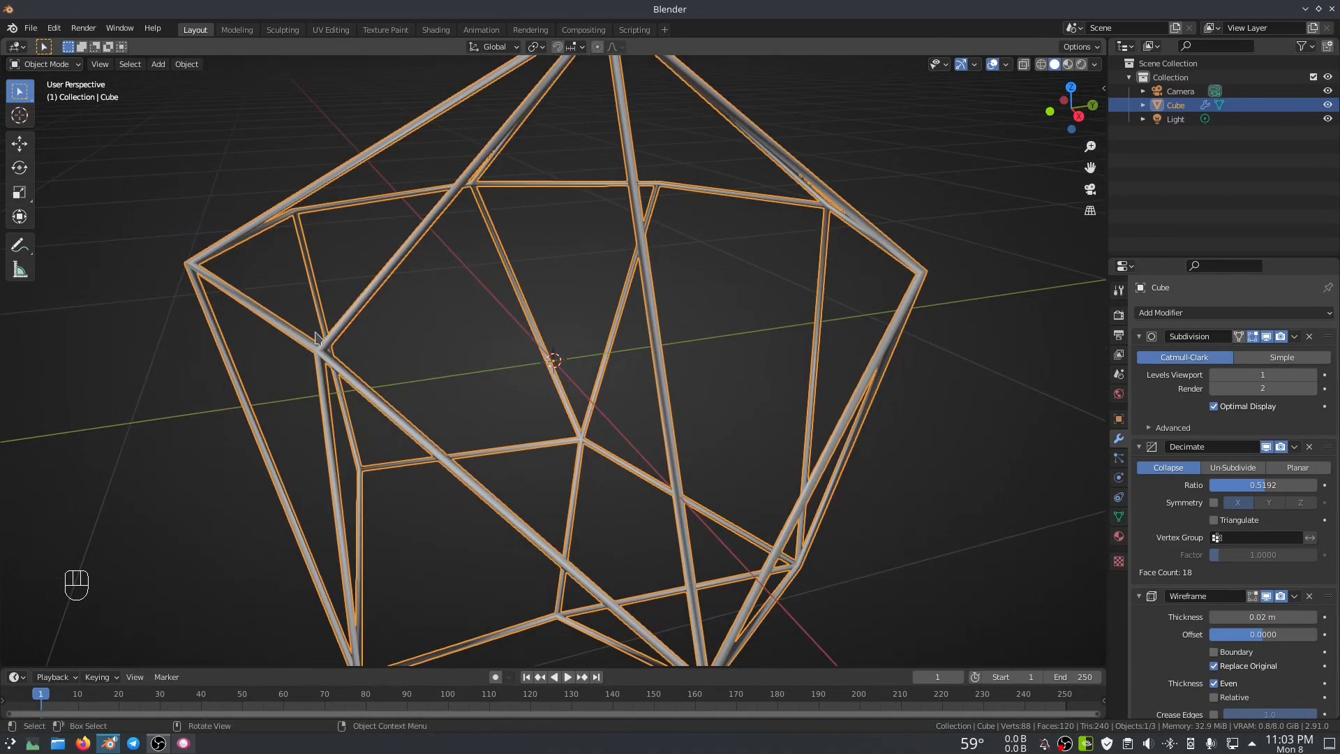
{"action": "scroll", "coordinate": [552, 395], "scroll_direction": "down", "scroll_amount": 7}
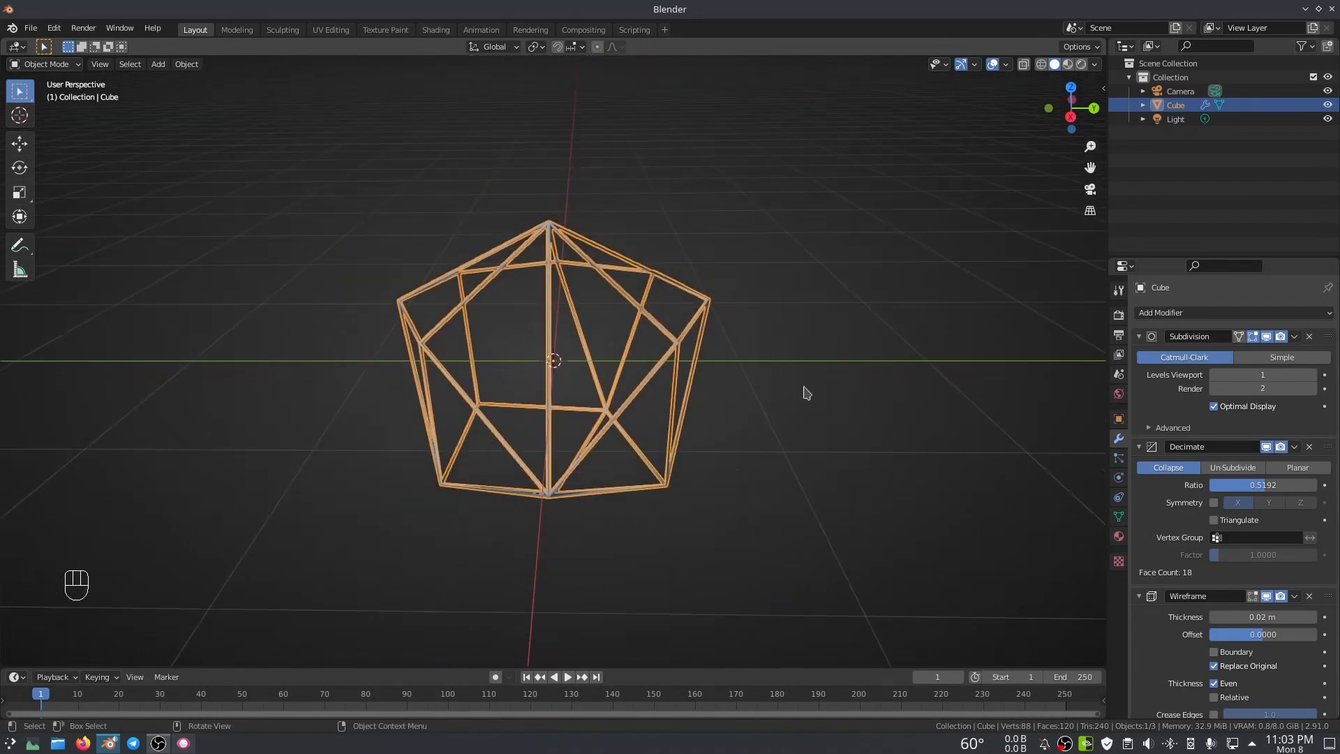
- Collapse the cube's three existing modifiers and add a Displace modifier
{"action": "left_click", "coordinate": [871, 388]}
{"action": "left_click_drag", "start_coordinate": [1140, 335], "coordinate": [1149, 390]}
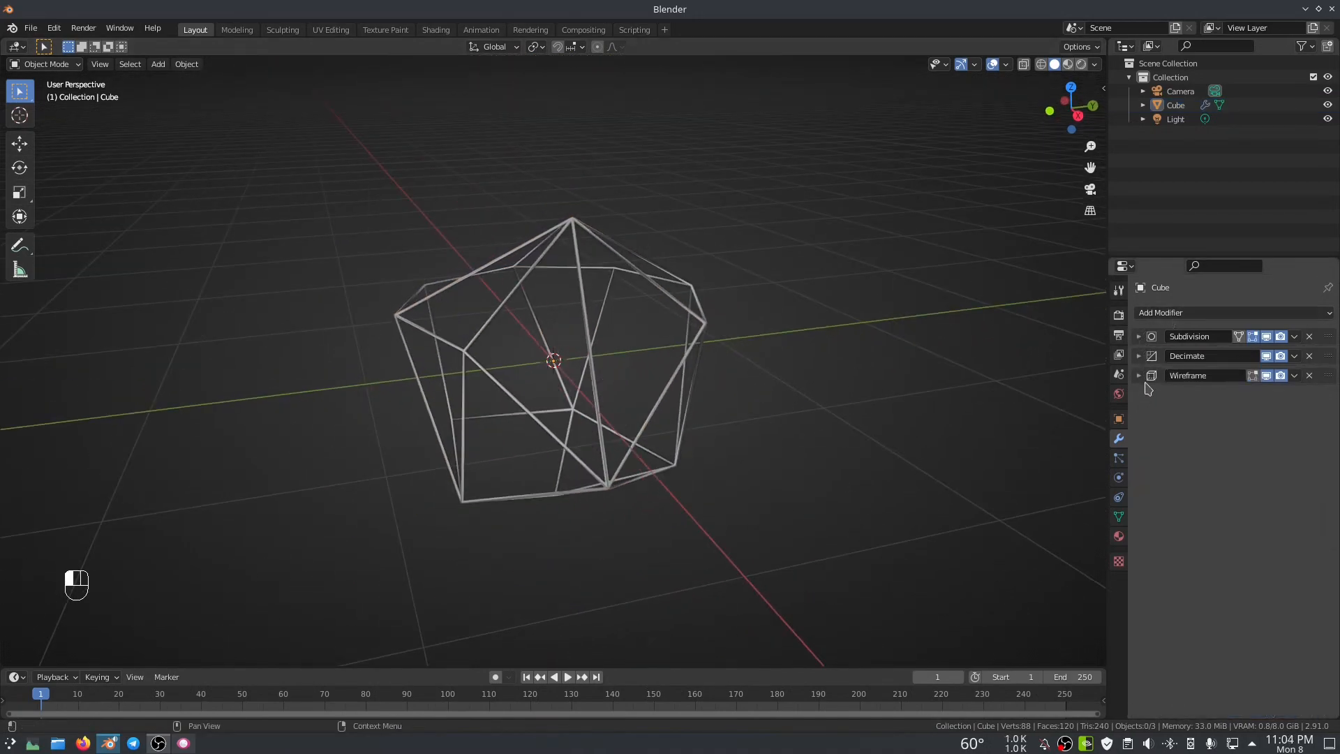
{"action": "left_click", "coordinate": [1148, 313]}
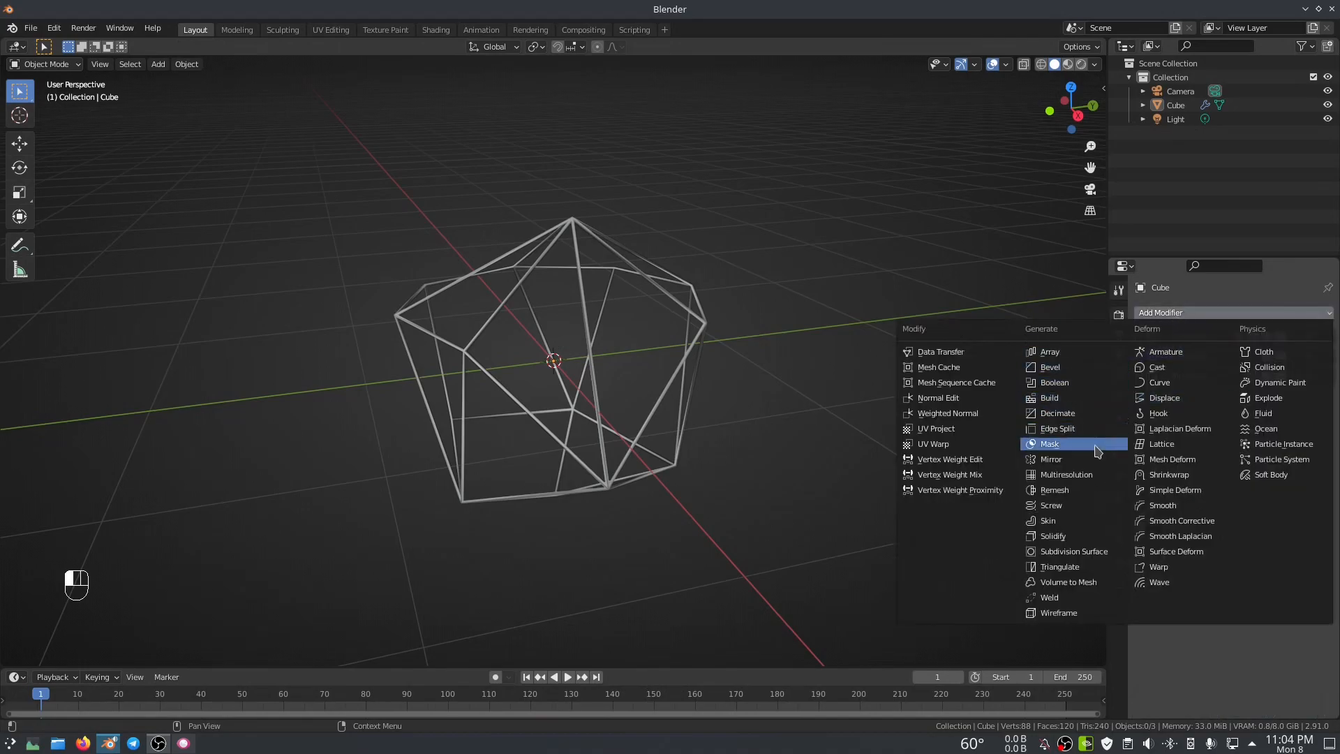
{"action": "left_click", "coordinate": [1173, 398]}
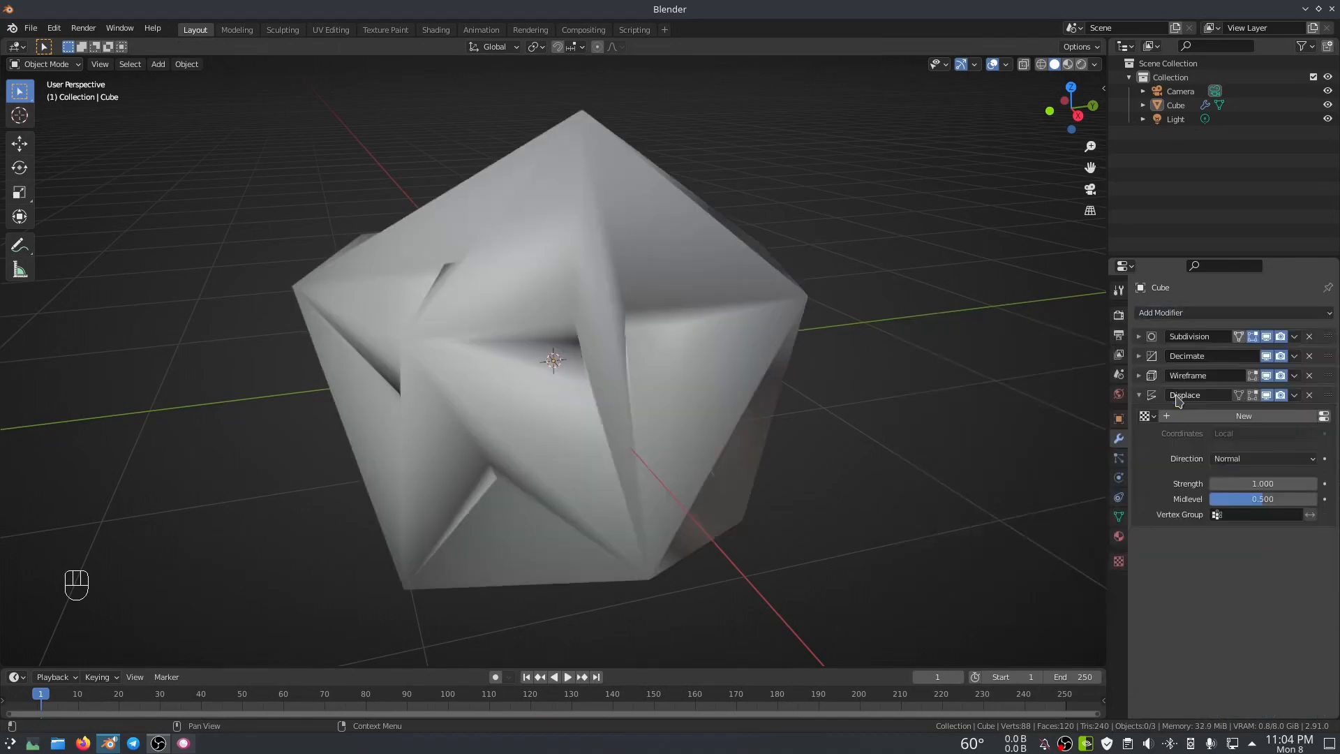
{"action": "middle_click_drag", "start_coordinate": [1026, 470], "coordinate": [1060, 420]}
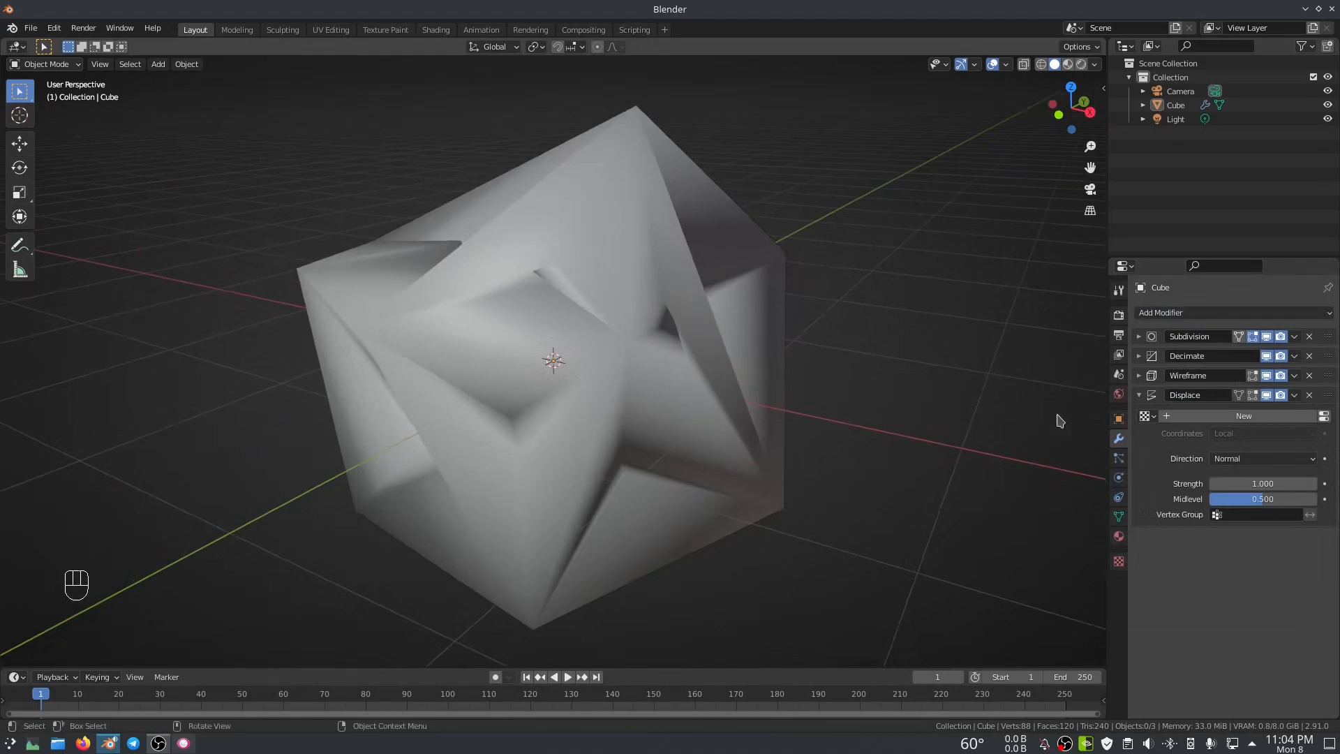
- Collapse the Displace modifier and move it above Wireframe in the cube's modifier stack
{"action": "left_click", "coordinate": [1139, 397]}
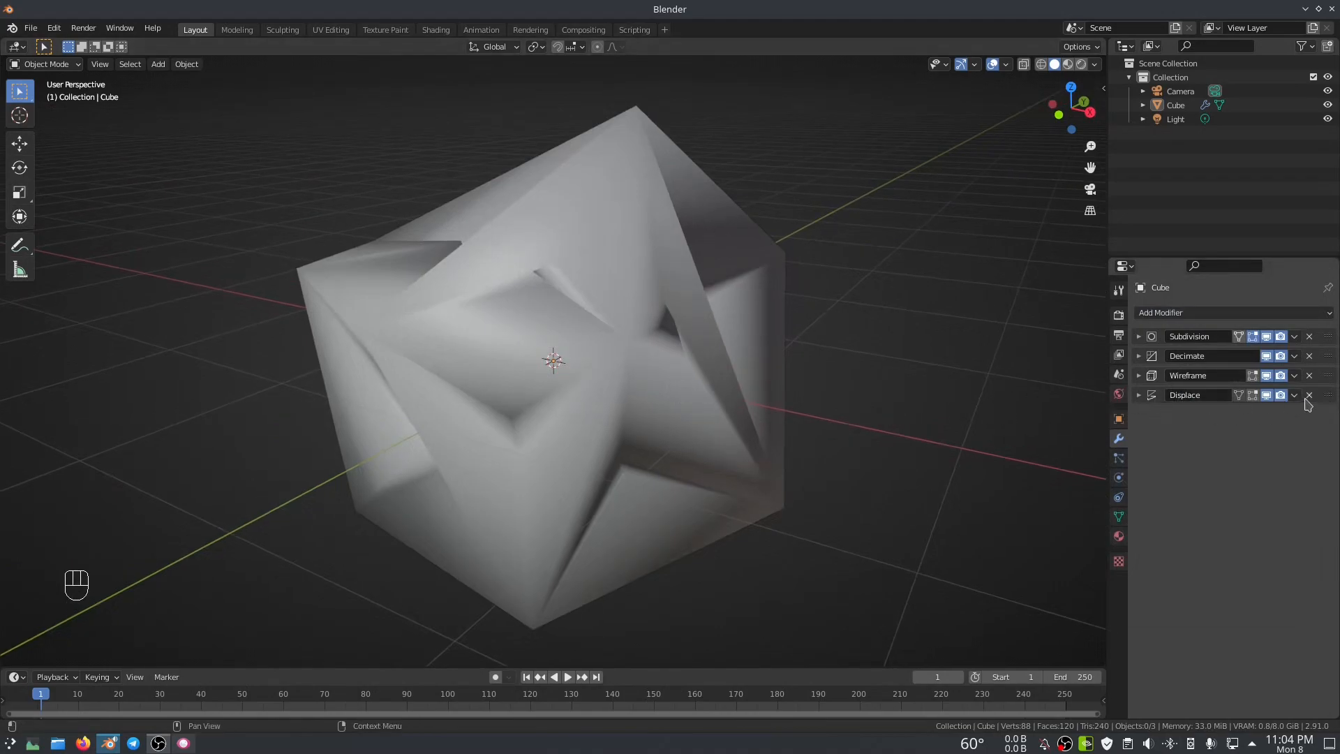
{"action": "left_click_drag", "start_coordinate": [1327, 396], "coordinate": [1330, 377]}
{"action": "middle_click_drag", "start_coordinate": [676, 422], "coordinate": [746, 440]}
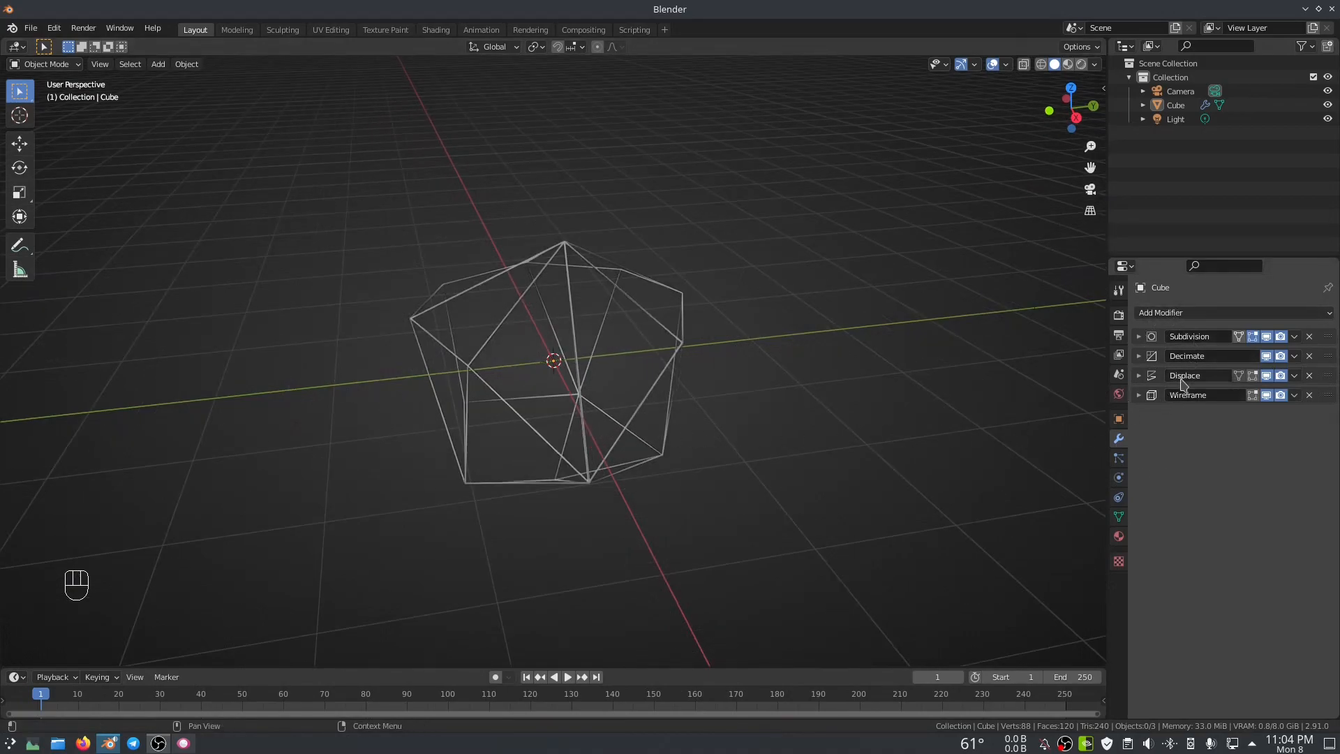
{"action": "left_click", "coordinate": [669, 385]}
{"action": "middle_click_drag", "start_coordinate": [712, 392], "coordinate": [654, 329]}
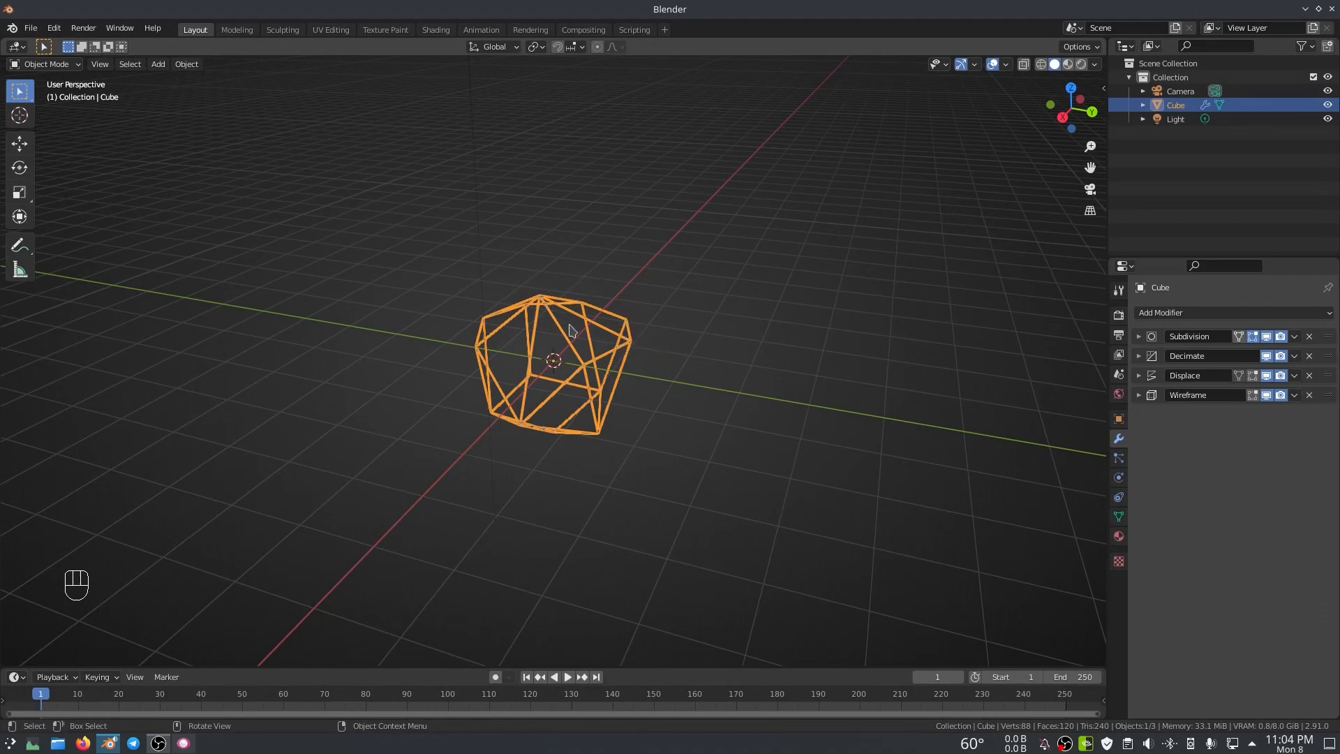
{"action": "middle_click_drag", "start_coordinate": [649, 421], "coordinate": [688, 402]}
{"action": "scroll", "coordinate": [695, 413], "scroll_direction": "up", "scroll_amount": 3}
- Add a smooth-shaded UV sphere at the centre of the wireframe cube and hide it in the viewport
{"action": "left_click", "coordinate": [700, 411]}
{"action": "key", "text": "shift+a"}
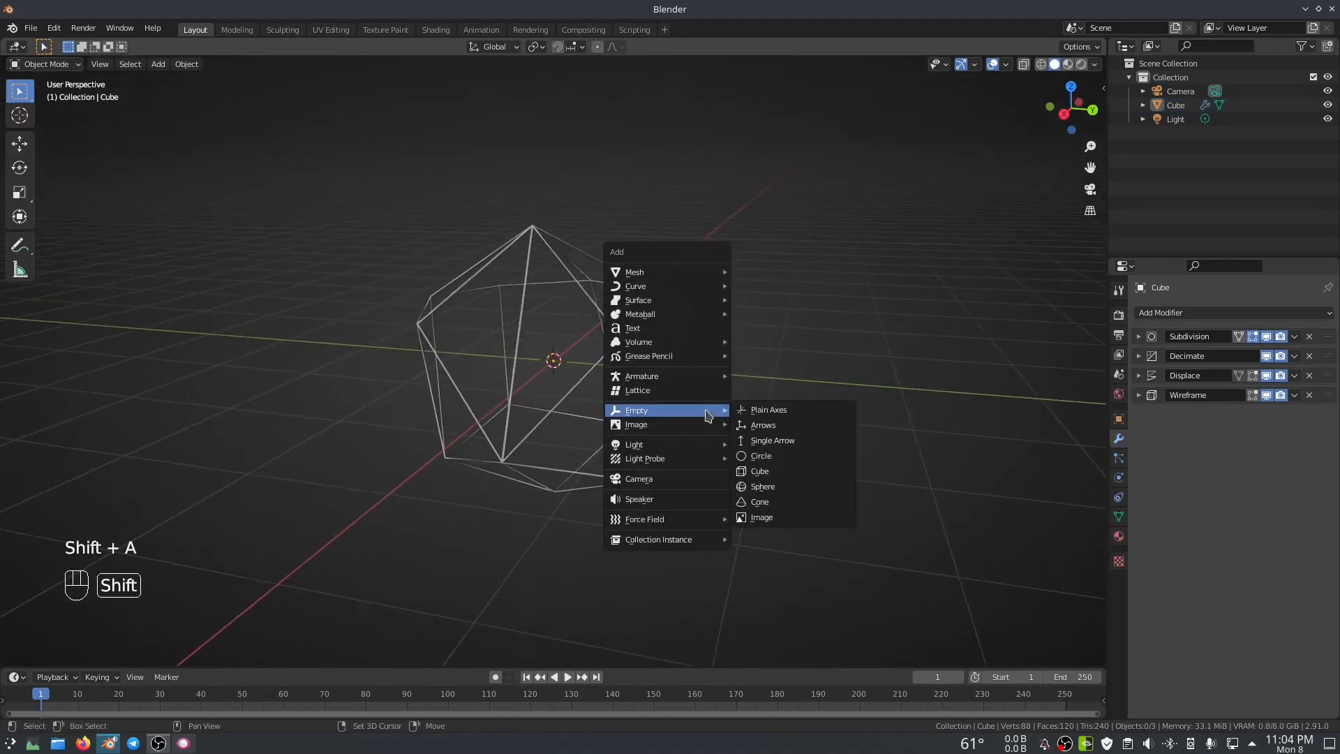
{"action": "mouse_move", "coordinate": [723, 272]}
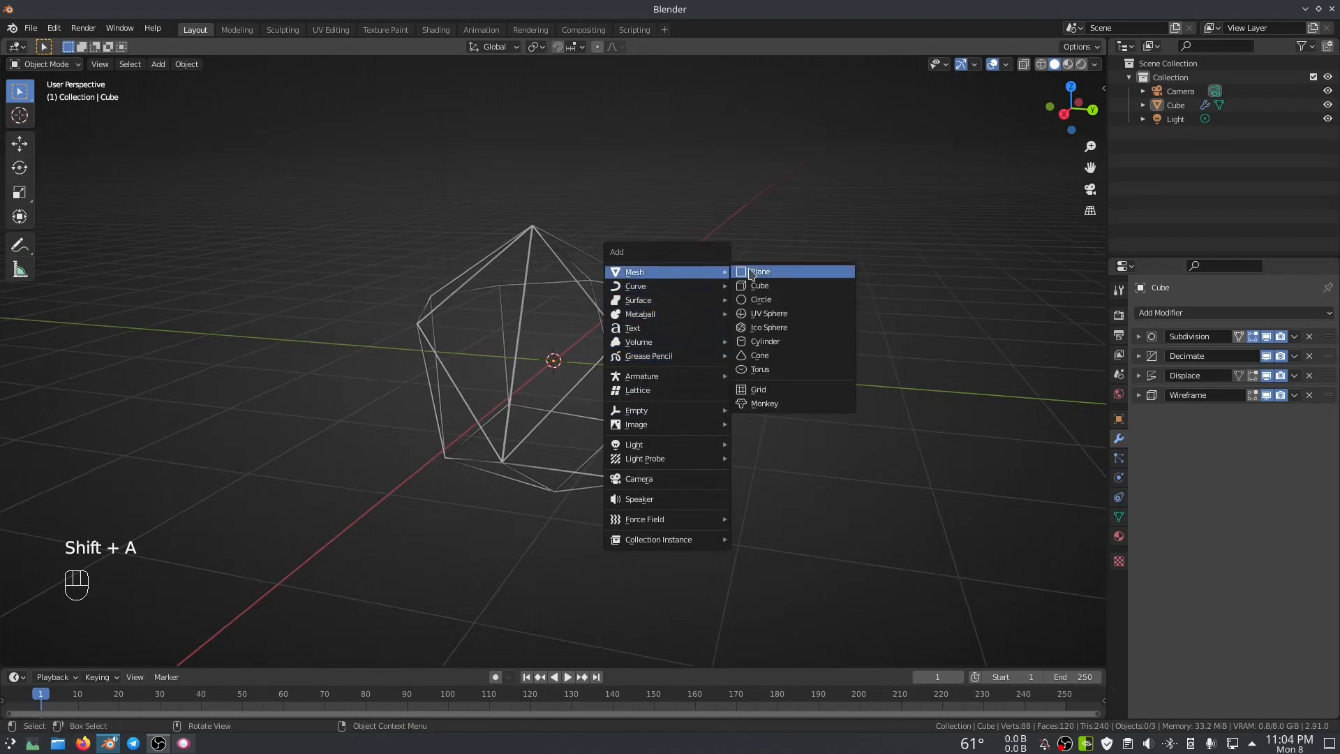
{"action": "left_click", "coordinate": [762, 314]}
{"action": "right_click", "coordinate": [598, 338]}
{"action": "left_click", "coordinate": [598, 339]}
{"action": "middle_click_drag", "start_coordinate": [670, 370], "coordinate": [733, 354]}
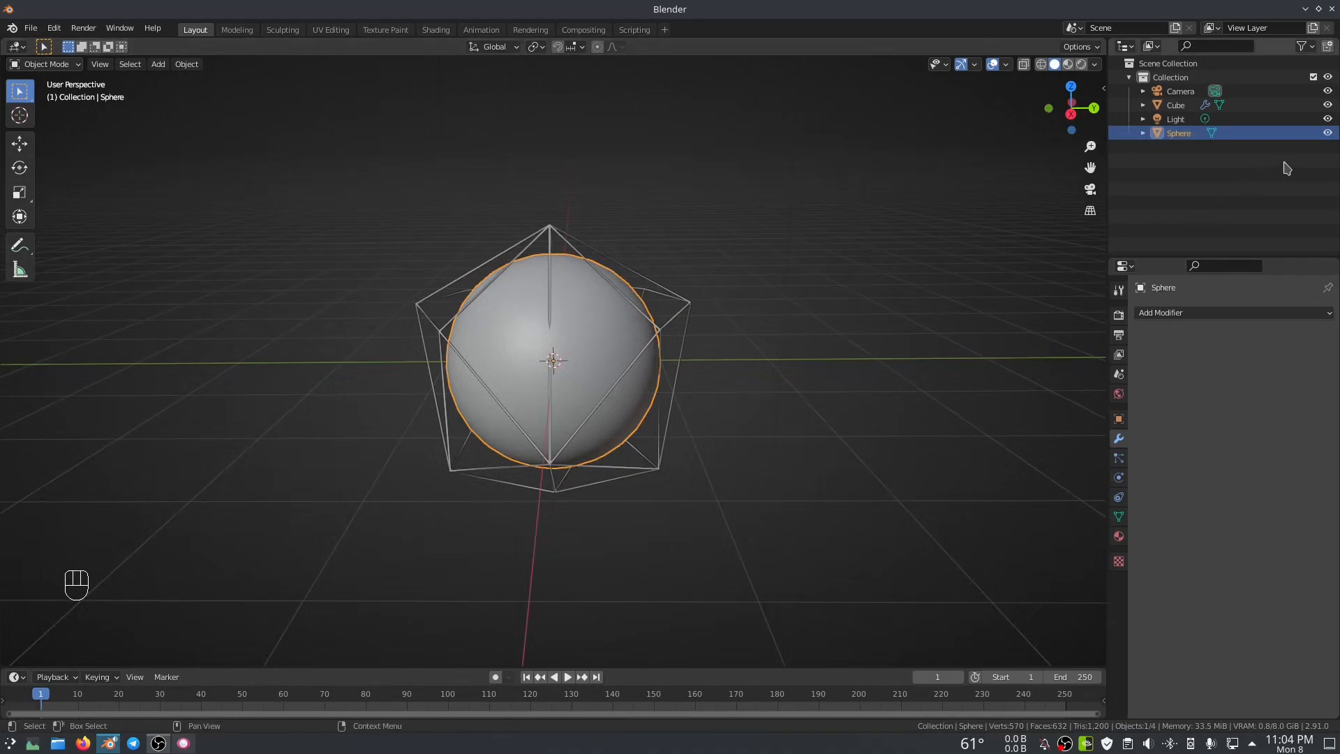
{"action": "key", "text": "h"}
- Add a particle system to the wireframe cube and set its type to Hair
{"action": "left_click", "coordinate": [656, 365]}
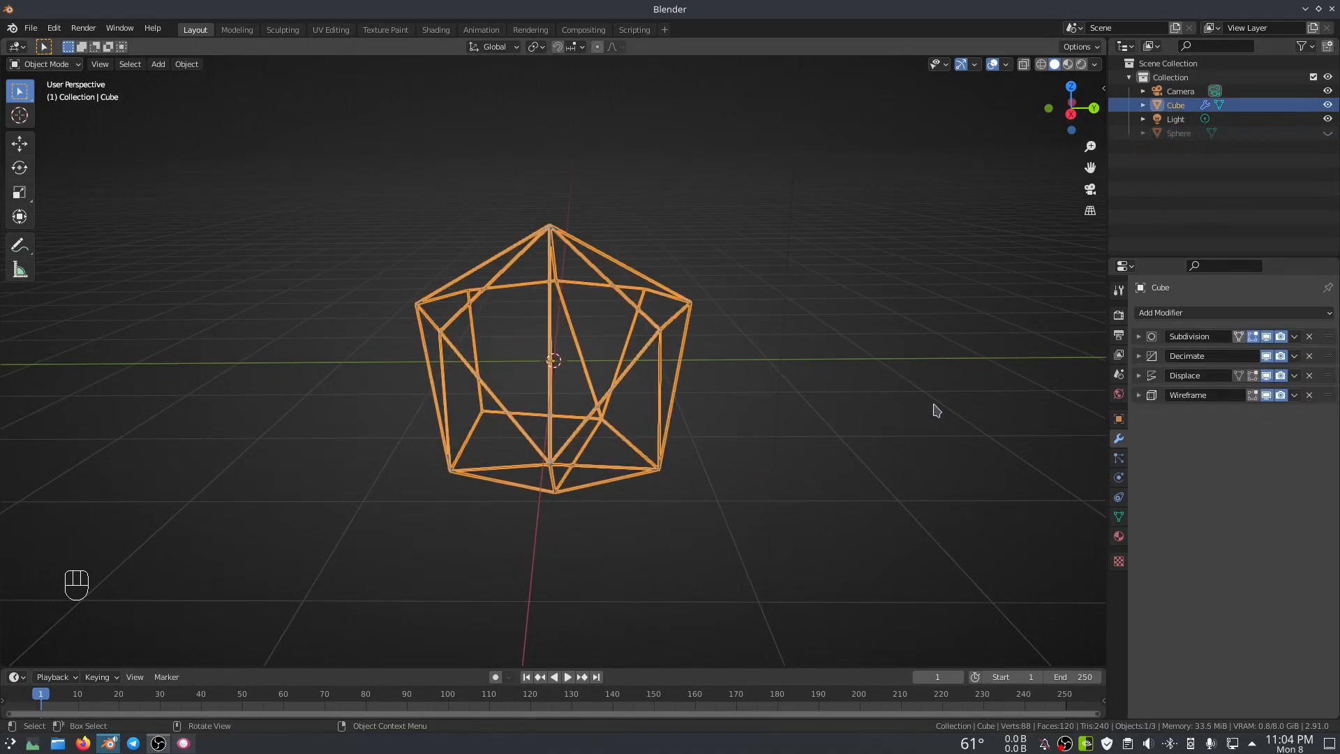
{"action": "left_click", "coordinate": [1120, 460]}
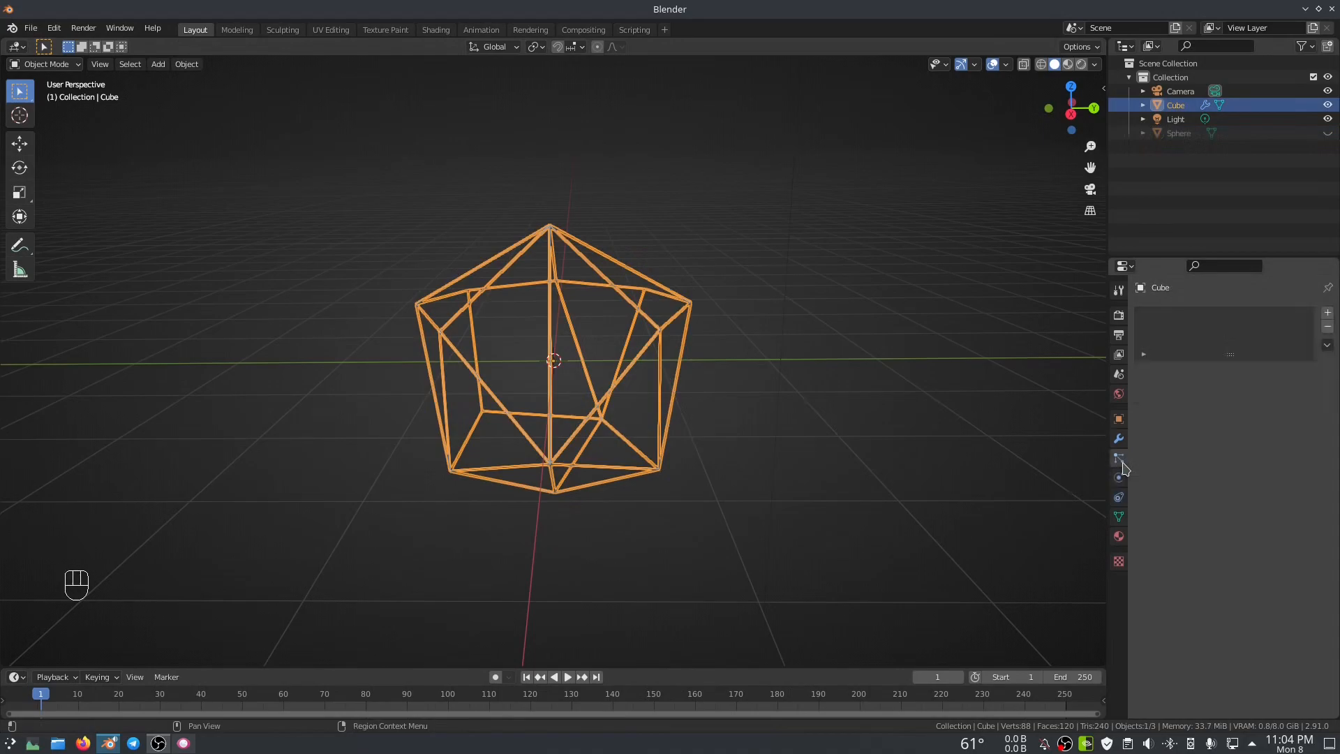
{"action": "left_click", "coordinate": [1329, 313]}
{"action": "left_click", "coordinate": [1291, 390]}
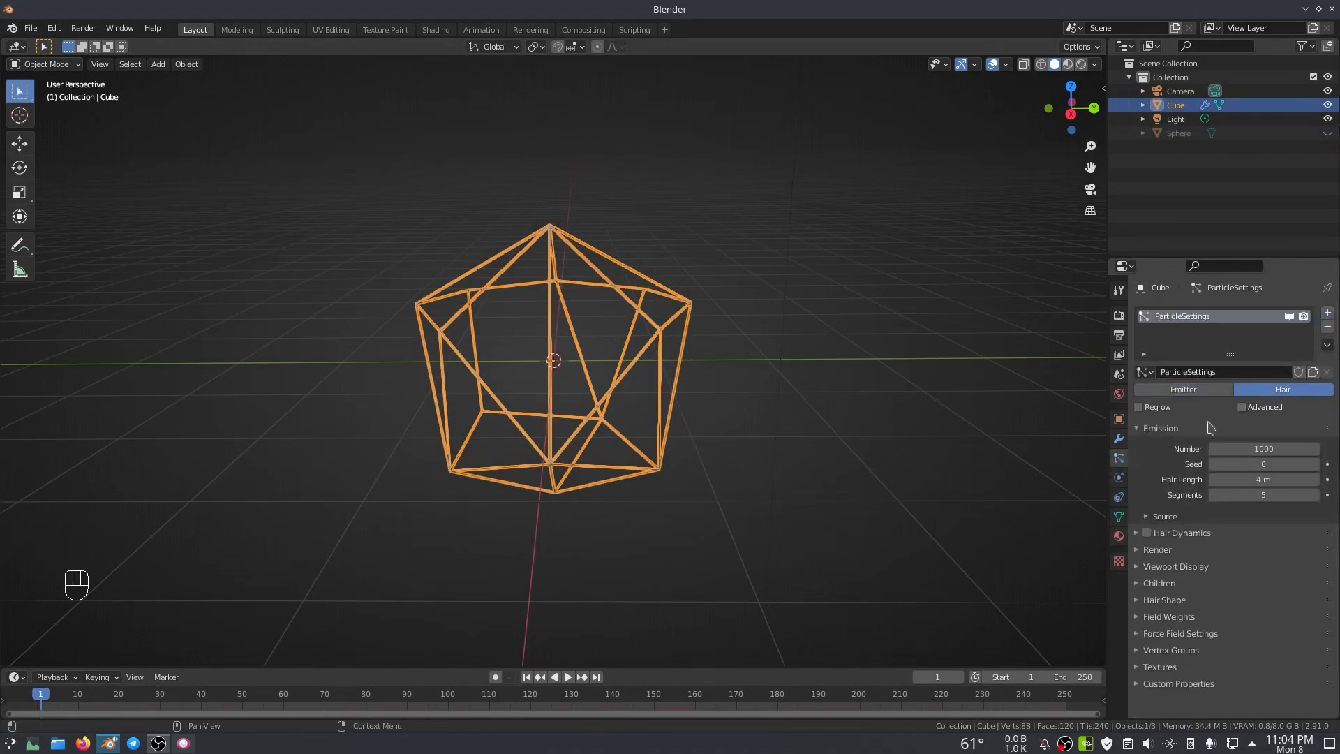
- Set the hair particles to emit from Vertices and enable Use Modifier Stack
{"action": "left_click", "coordinate": [1163, 516]}
{"action": "left_click", "coordinate": [1227, 537]}
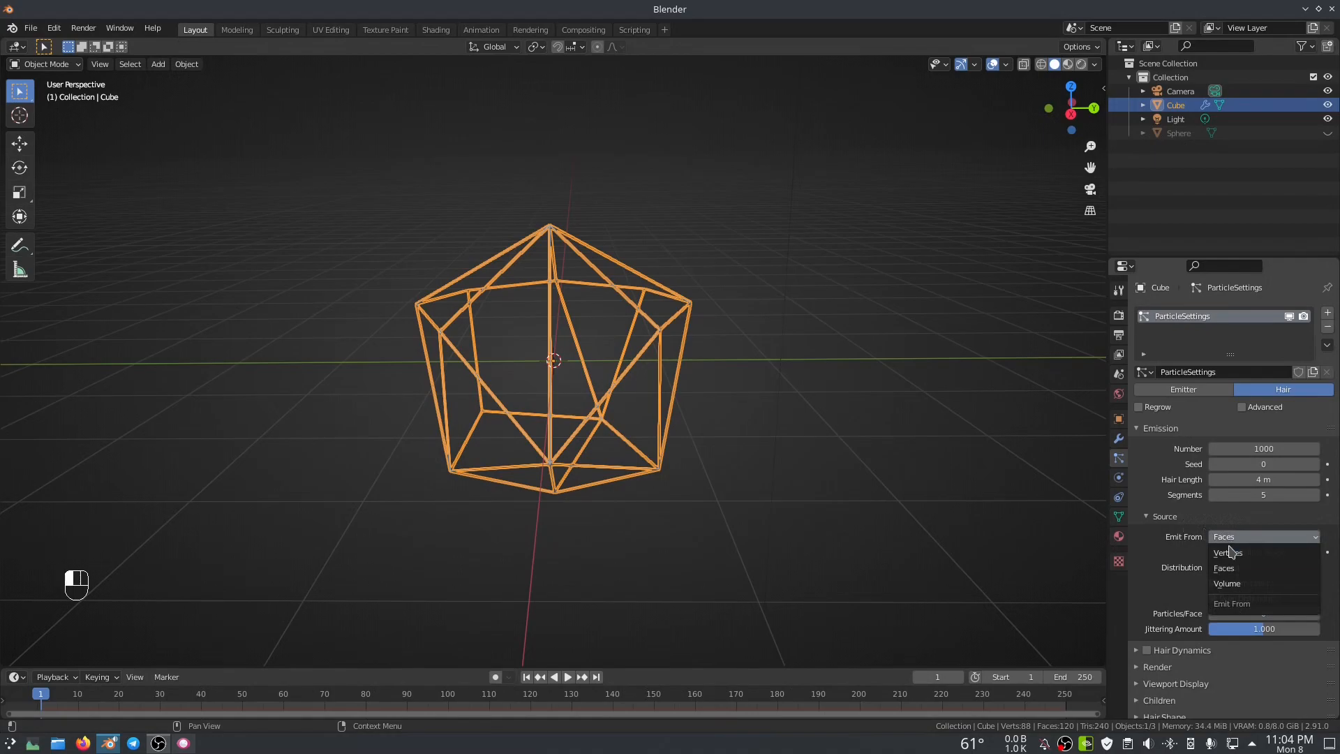
{"action": "left_click", "coordinate": [1231, 553]}
{"action": "middle_click_drag", "start_coordinate": [793, 449], "coordinate": [824, 418]}
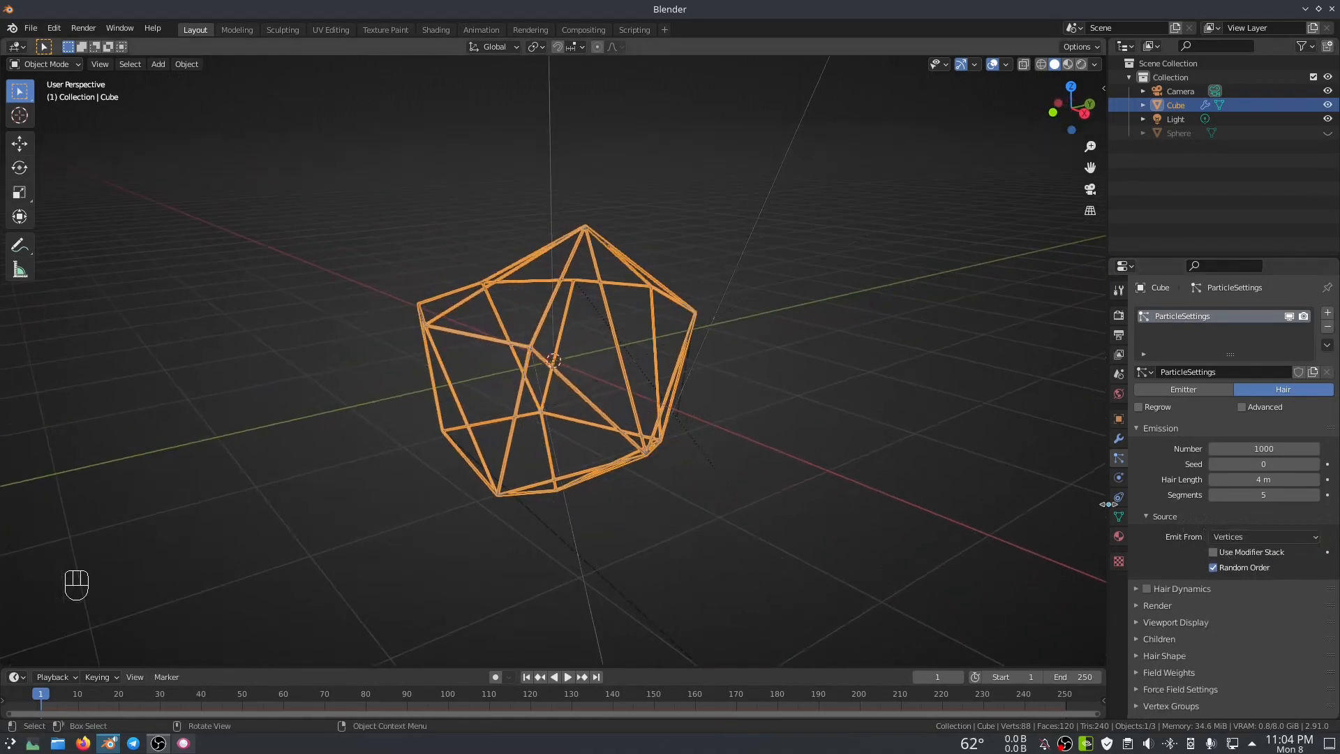
{"action": "left_click", "coordinate": [1213, 552]}
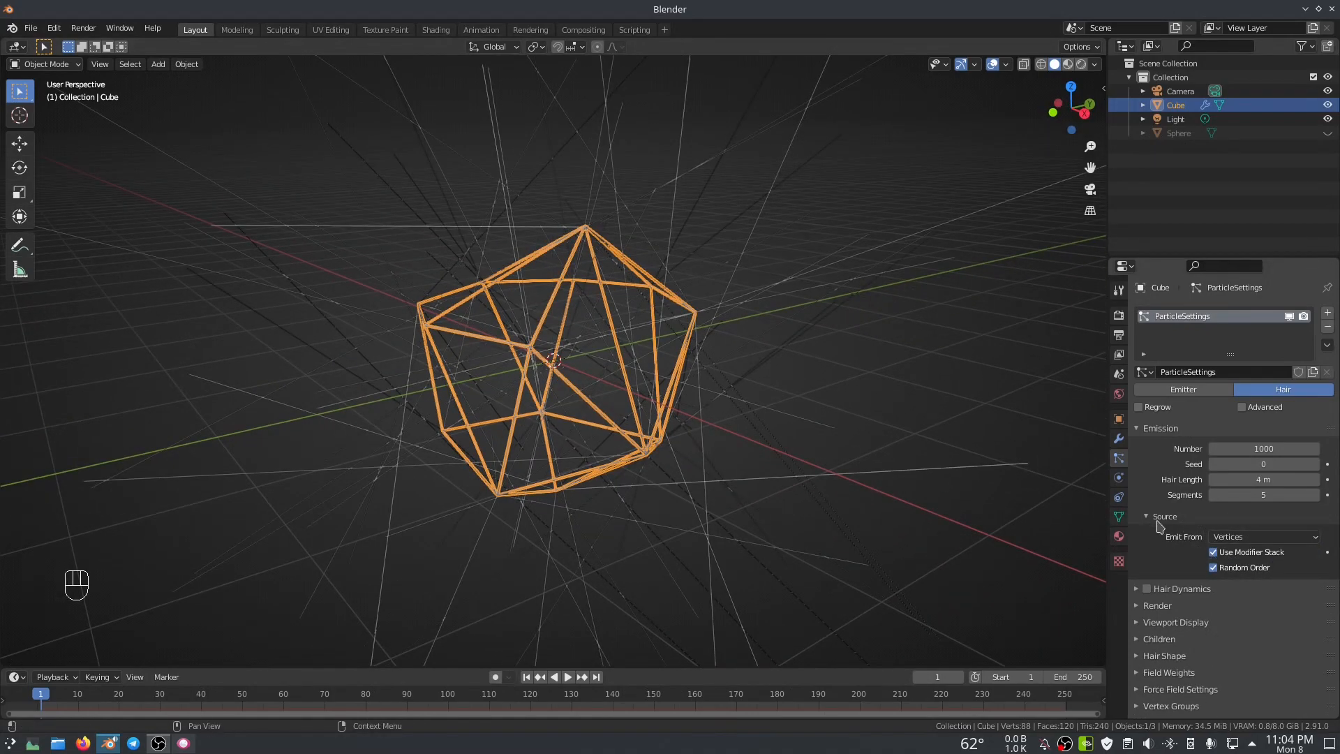
{"action": "middle_click_drag", "start_coordinate": [646, 412], "coordinate": [609, 428]}
- Move the particle system modifier above Wireframe in the cube's modifier stack
{"action": "left_click", "coordinate": [1115, 442]}
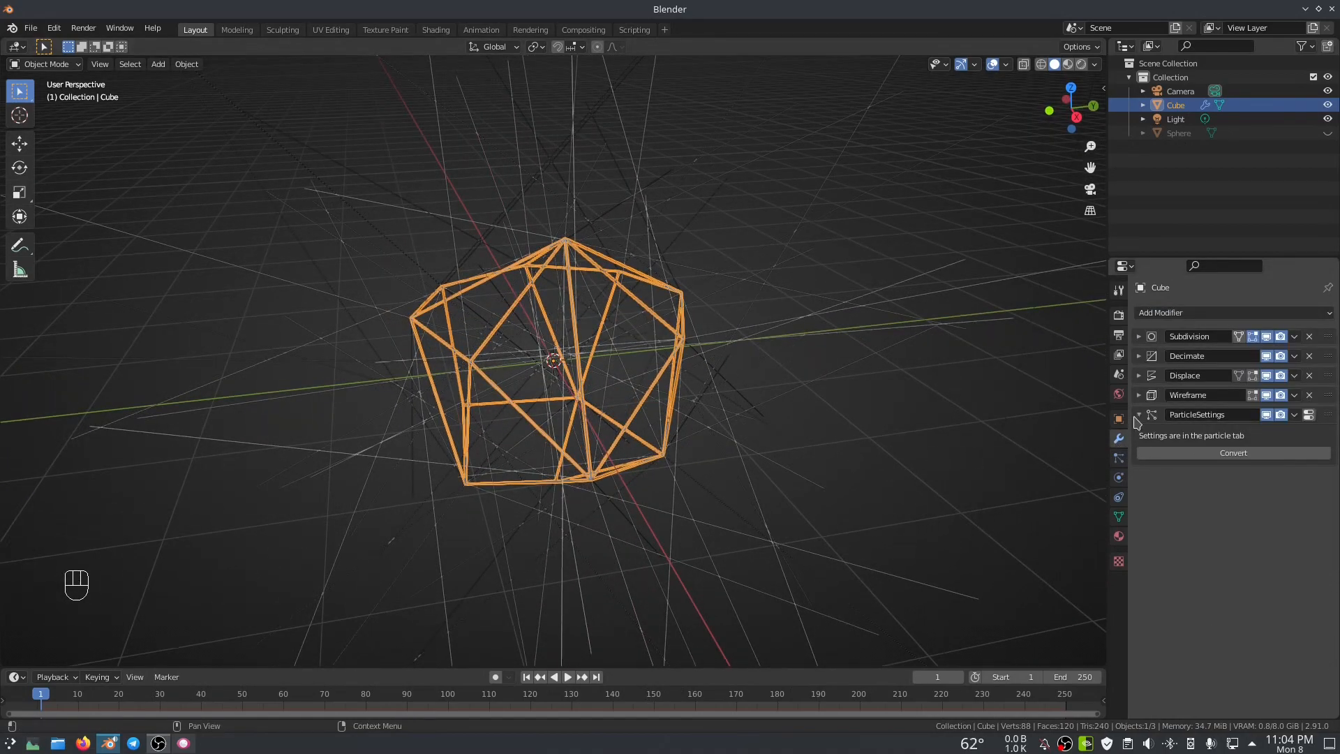
{"action": "left_click", "coordinate": [1136, 416]}
{"action": "left_click_drag", "start_coordinate": [1332, 419], "coordinate": [1330, 395]}
{"action": "mouse_move", "coordinate": [687, 412]}
{"action": "middle_mouse_down"}
{"action": "mouse_move", "coordinate": [715, 398]}
{"action": "mouse_move", "coordinate": [784, 410]}
{"action": "mouse_move", "coordinate": [808, 451]}
{"action": "mouse_move", "coordinate": [659, 398]}
{"action": "mouse_move", "coordinate": [649, 407]}
{"action": "mouse_move", "coordinate": [669, 406]}
{"action": "middle_mouse_up"}
- Render the hair particles as Object, using the hidden sphere as the instance object
{"action": "left_click", "coordinate": [1119, 458]}
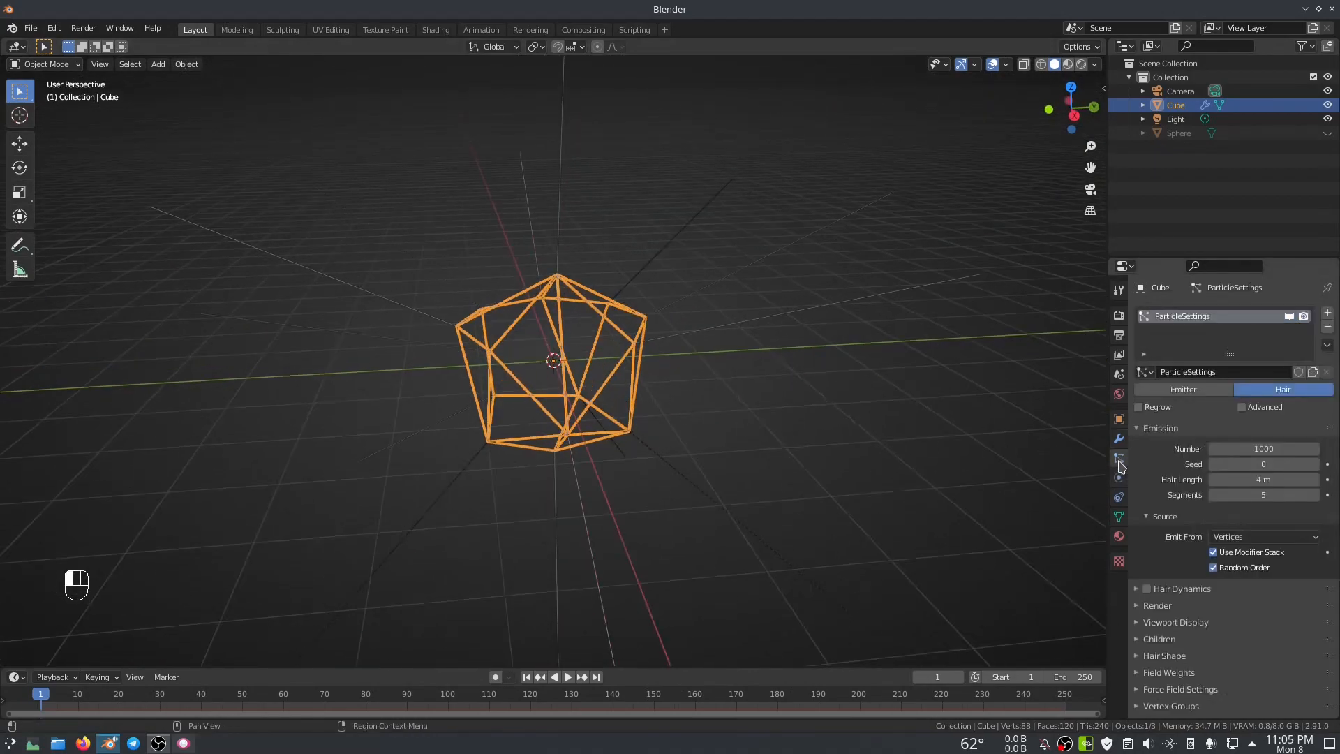
{"action": "left_click", "coordinate": [1154, 606]}
{"action": "scroll", "coordinate": [1159, 600], "scroll_direction": "down", "scroll_amount": 1}
{"action": "left_click", "coordinate": [1260, 598]}
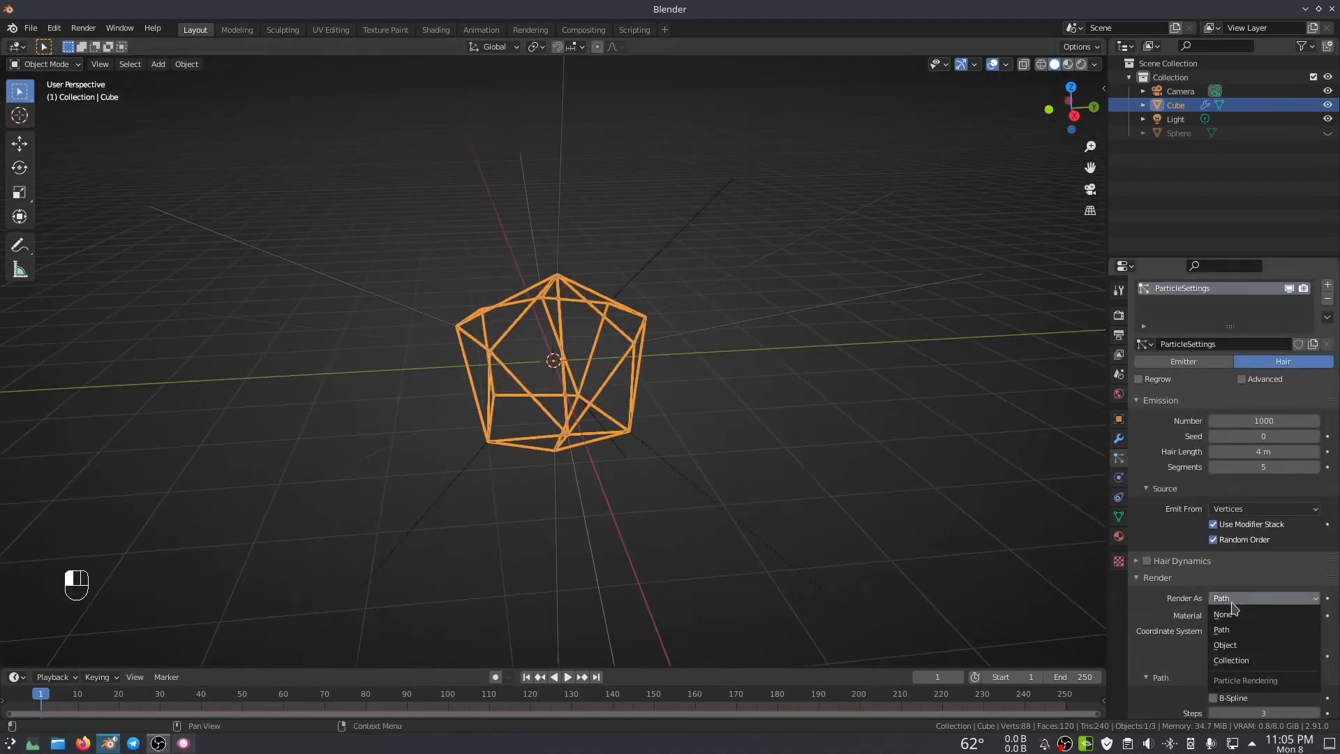
{"action": "left_click", "coordinate": [1238, 645]}
{"action": "scroll", "coordinate": [1193, 615], "scroll_direction": "down", "scroll_amount": 2}
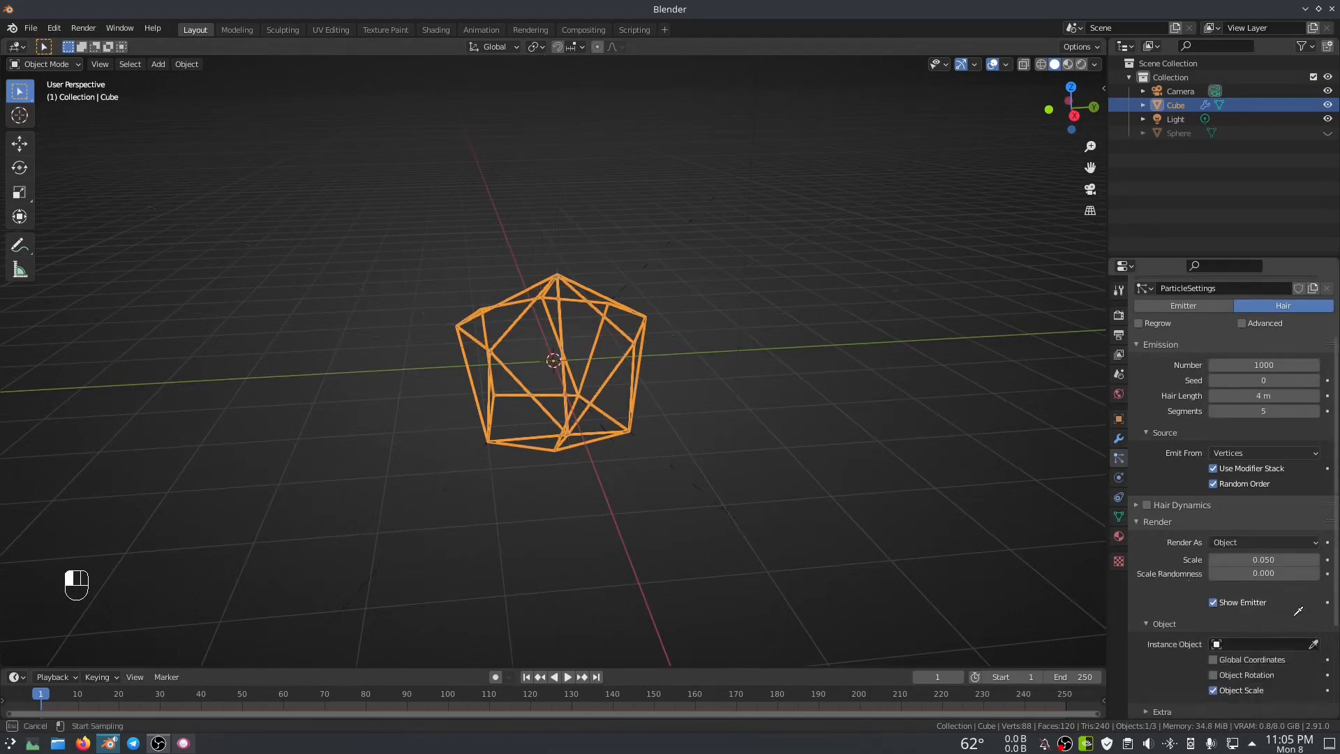
{"action": "left_click", "coordinate": [1185, 130]}
{"action": "middle_click_drag", "start_coordinate": [754, 440], "coordinate": [754, 469]}
{"action": "scroll", "coordinate": [635, 437], "scroll_direction": "down", "scroll_amount": 4}
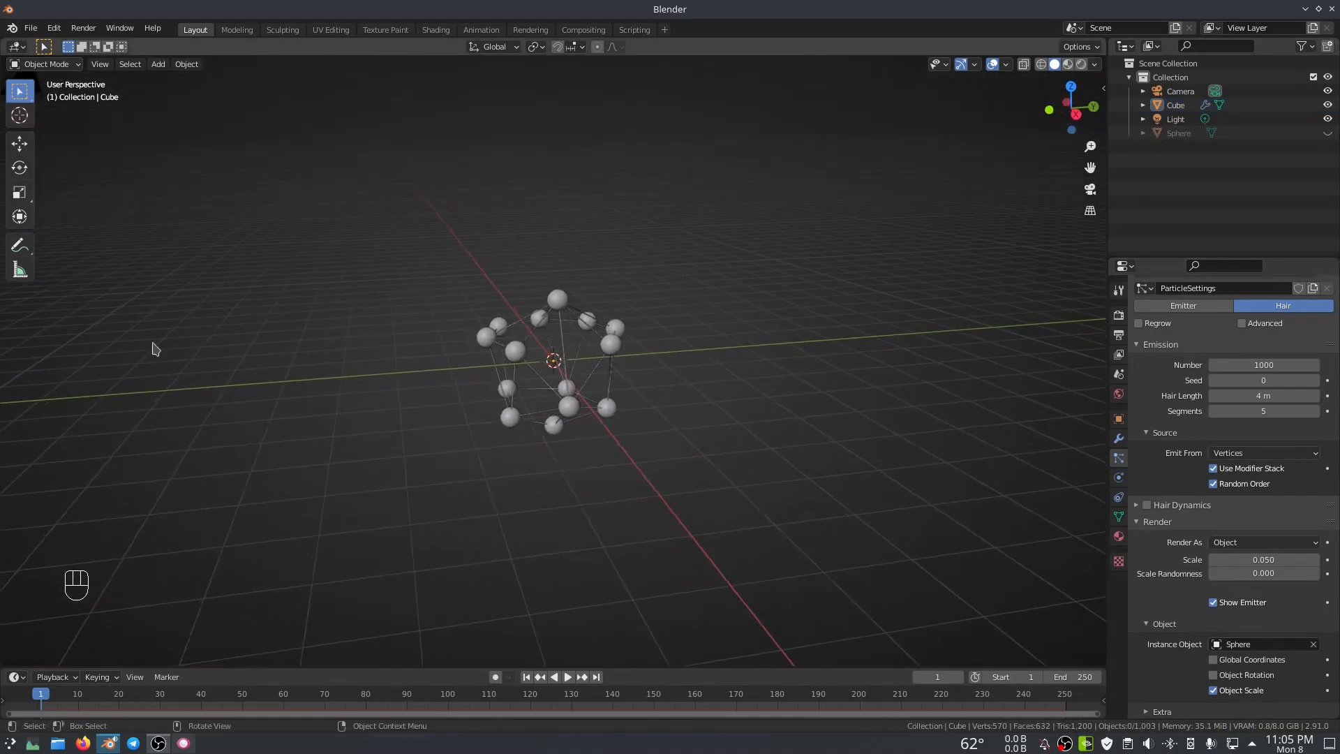
- Enlarge the timeline area and split the 3D viewport in two, with the new narrower view looking through the camera
{"action": "left_click_drag", "start_coordinate": [207, 668], "coordinate": [192, 535]}
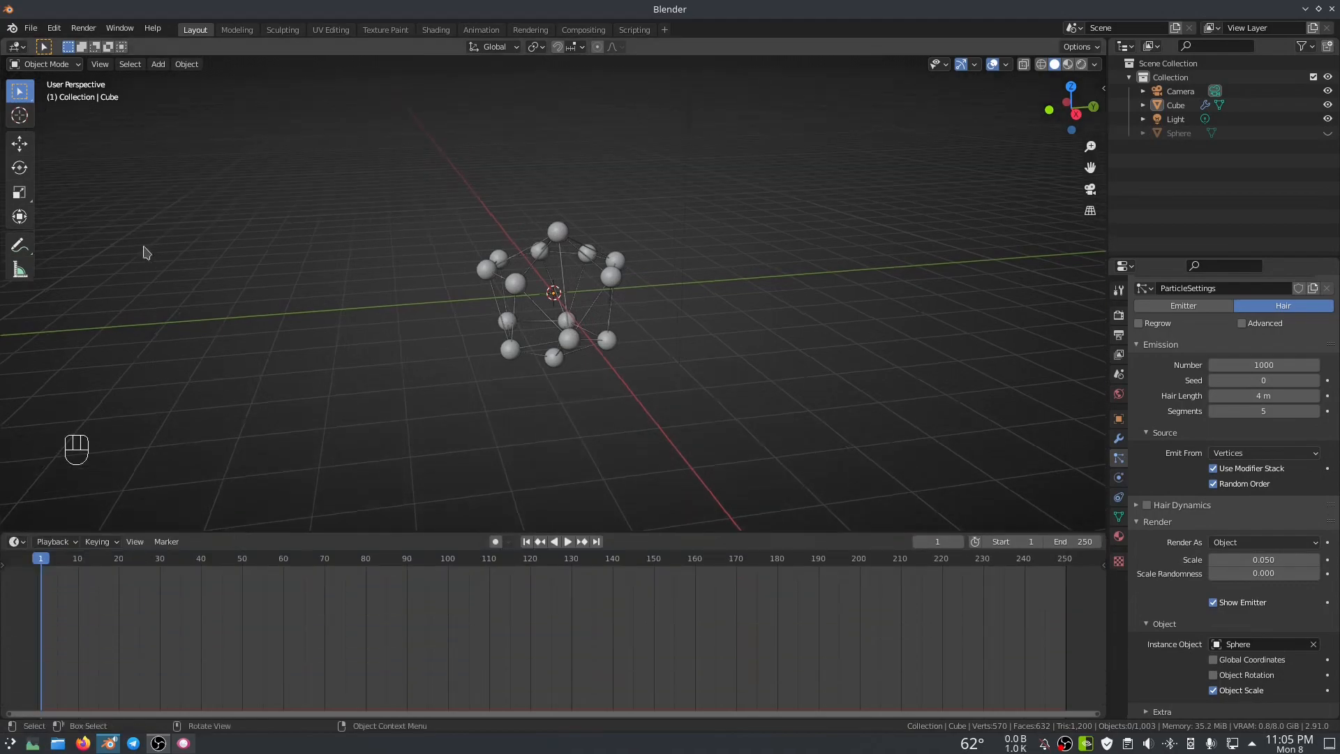
{"action": "left_click_drag", "start_coordinate": [4, 43], "coordinate": [418, 80]}
{"action": "key", "text": "KP_0"}
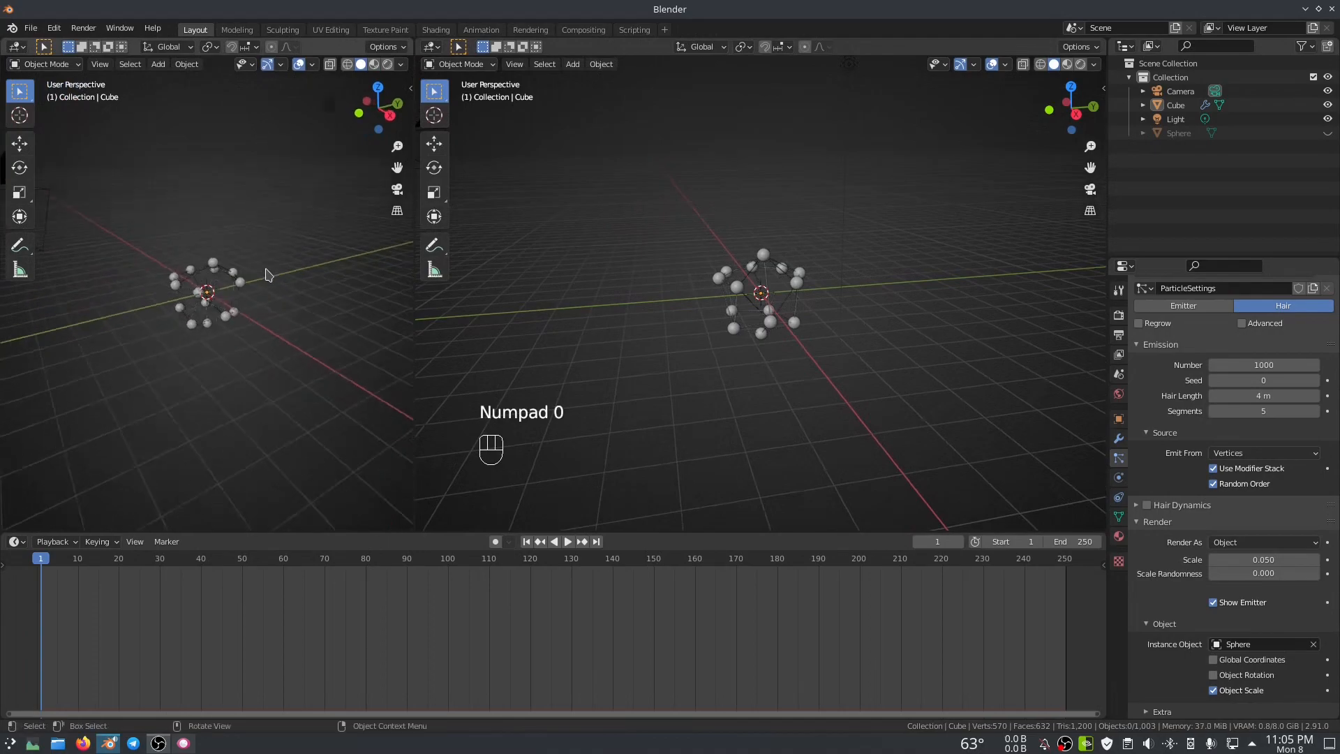
{"action": "middle_click_drag", "start_coordinate": [772, 383], "coordinate": [653, 263]}
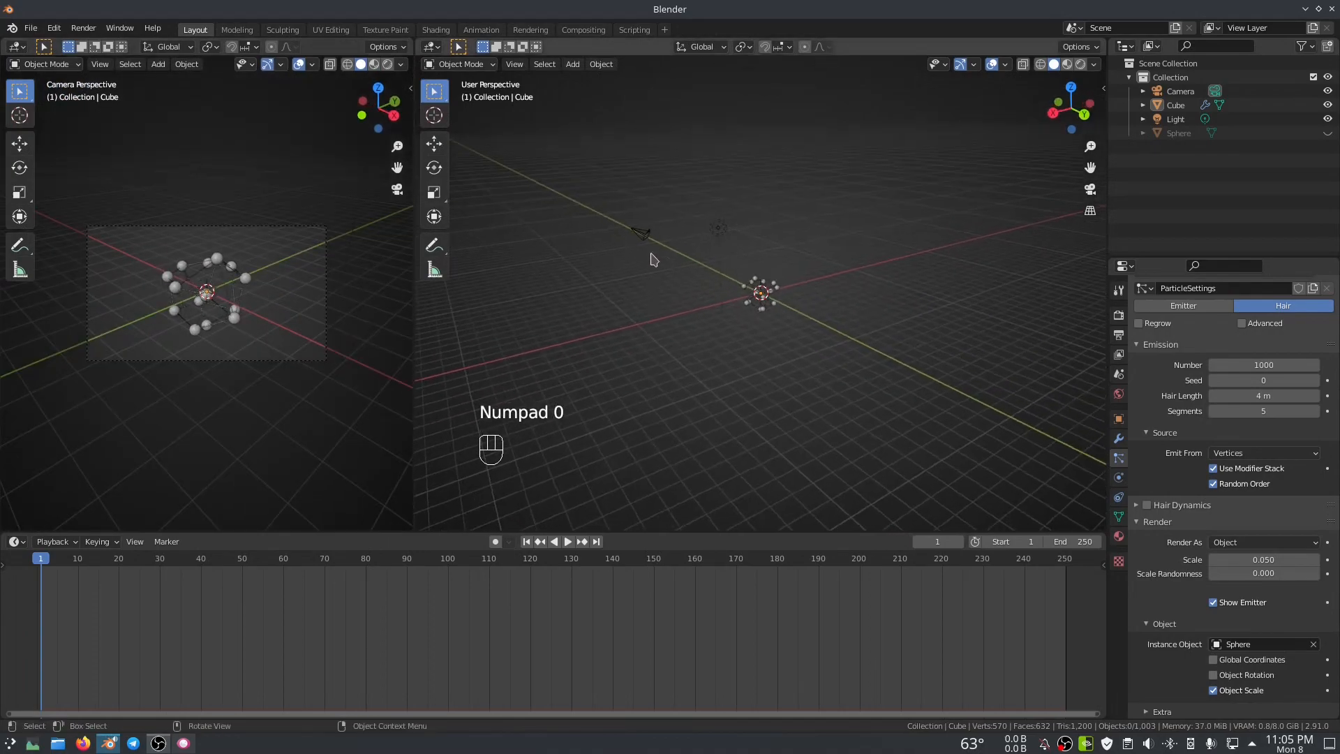
- Clear the camera's location and rotation, and rotate it 90° about the X axis
{"action": "left_click", "coordinate": [638, 234]}
{"action": "middle_click_drag", "start_coordinate": [664, 315], "coordinate": [838, 343]}
{"action": "key", "text": "alt+g"}
{"action": "key", "text": "alt+r"}
{"action": "scroll", "coordinate": [838, 343], "scroll_direction": "up", "scroll_amount": 5}
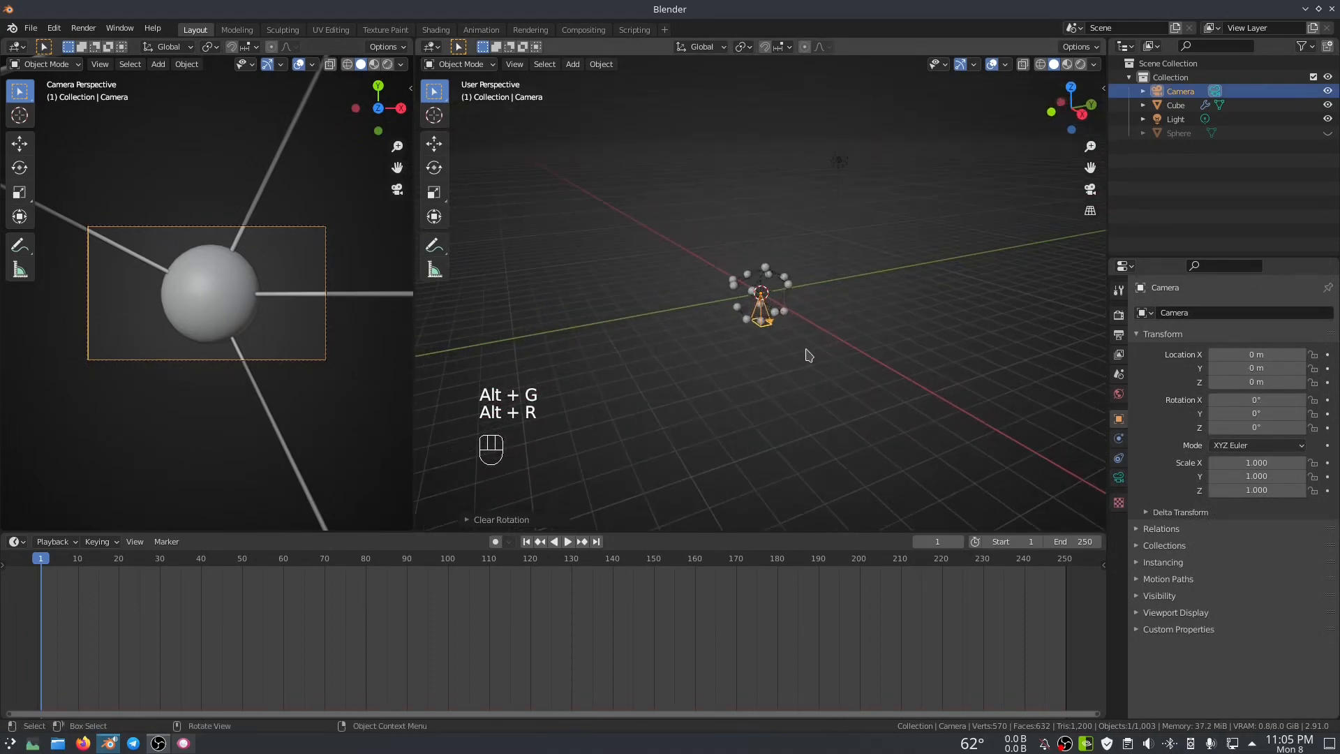
{"action": "type", "text": "rx90"}
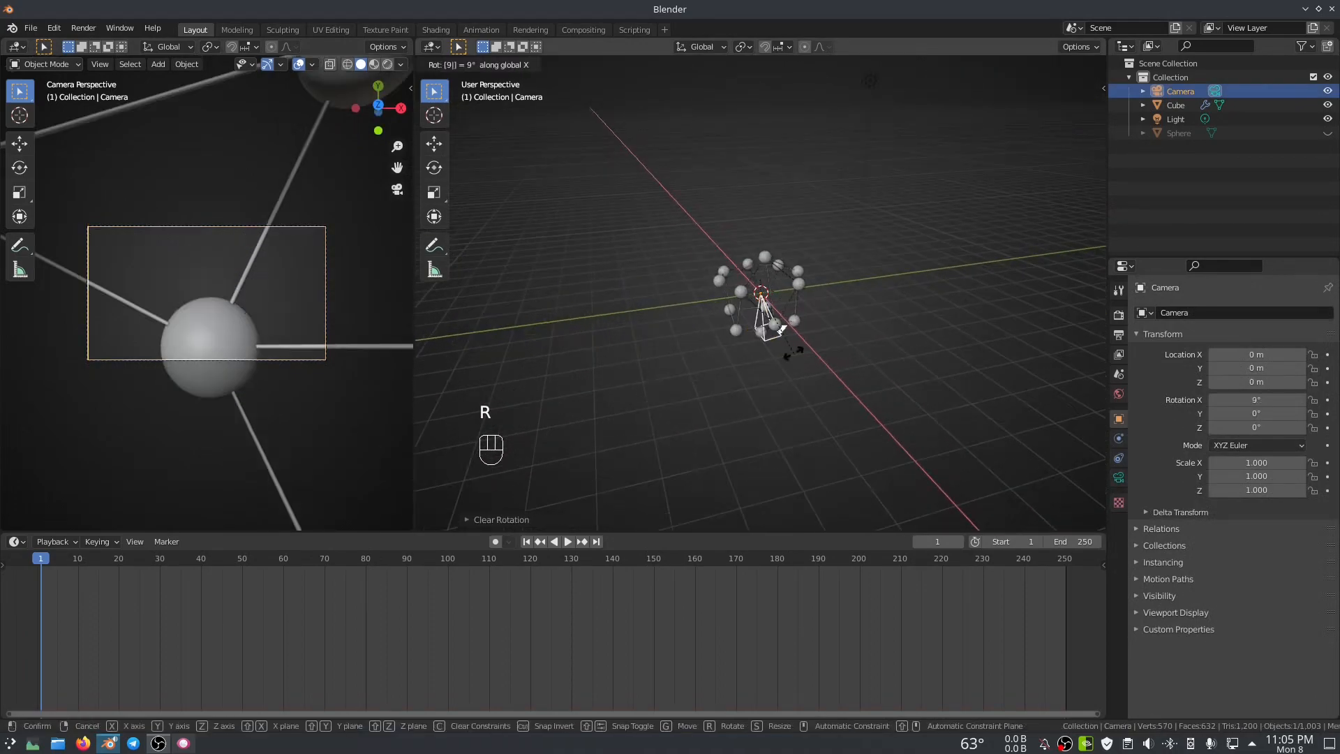
{"action": "key", "text": "Return"}
- Move the camera back along the Y axis to about -11 m so it frames the whole cube
{"action": "left_click", "coordinate": [433, 144]}
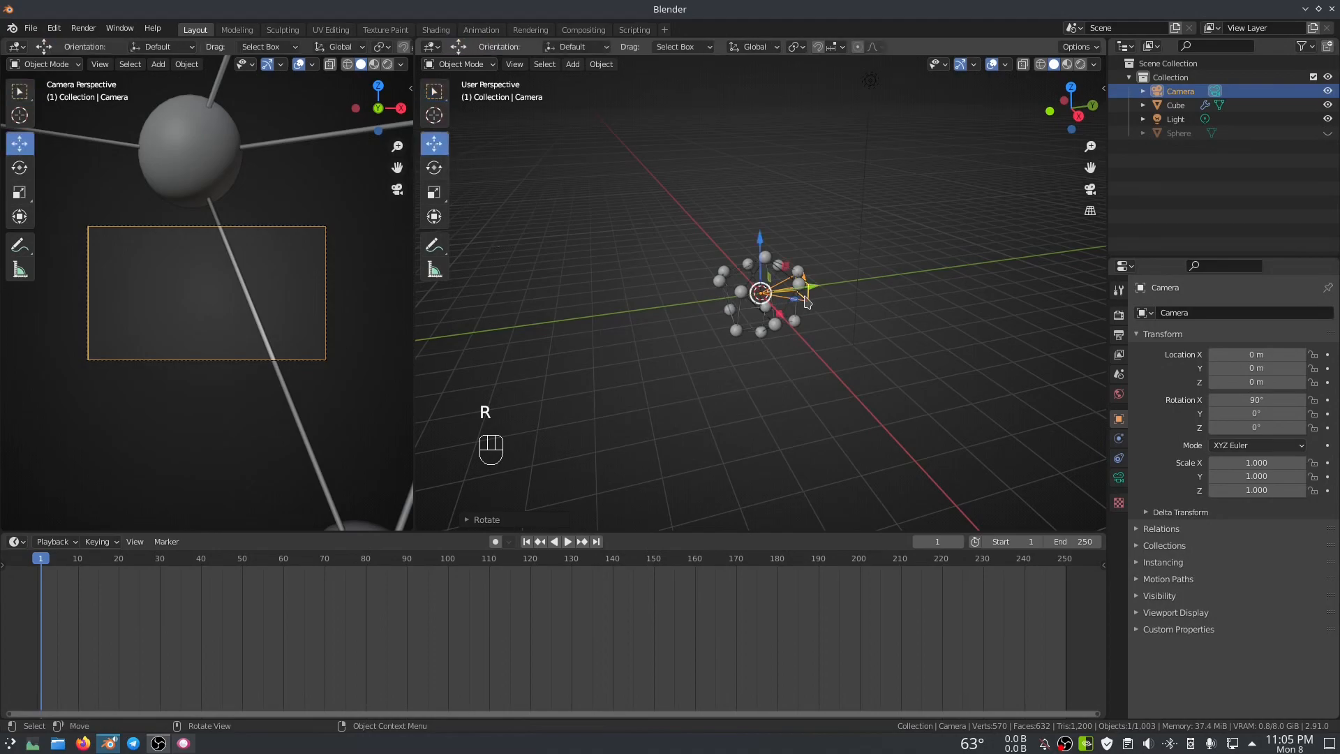
{"action": "middle_click_drag", "start_coordinate": [855, 338], "coordinate": [755, 336]}
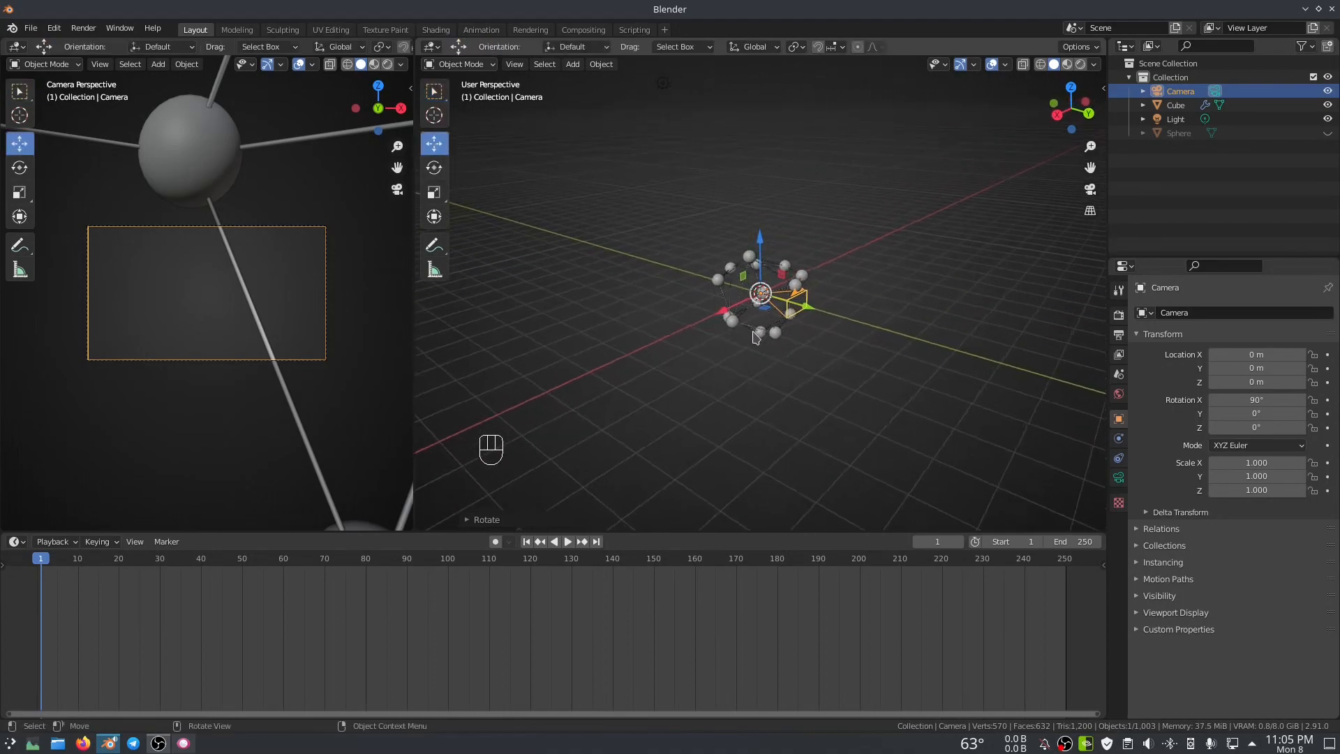
{"action": "scroll", "coordinate": [782, 330], "scroll_direction": "up", "scroll_amount": 5}
{"action": "left_click_drag", "start_coordinate": [810, 310], "coordinate": [482, 222]}
{"action": "middle_click_drag", "start_coordinate": [524, 291], "coordinate": [754, 357]}
{"action": "scroll", "coordinate": [587, 295], "scroll_direction": "down", "scroll_amount": 5}
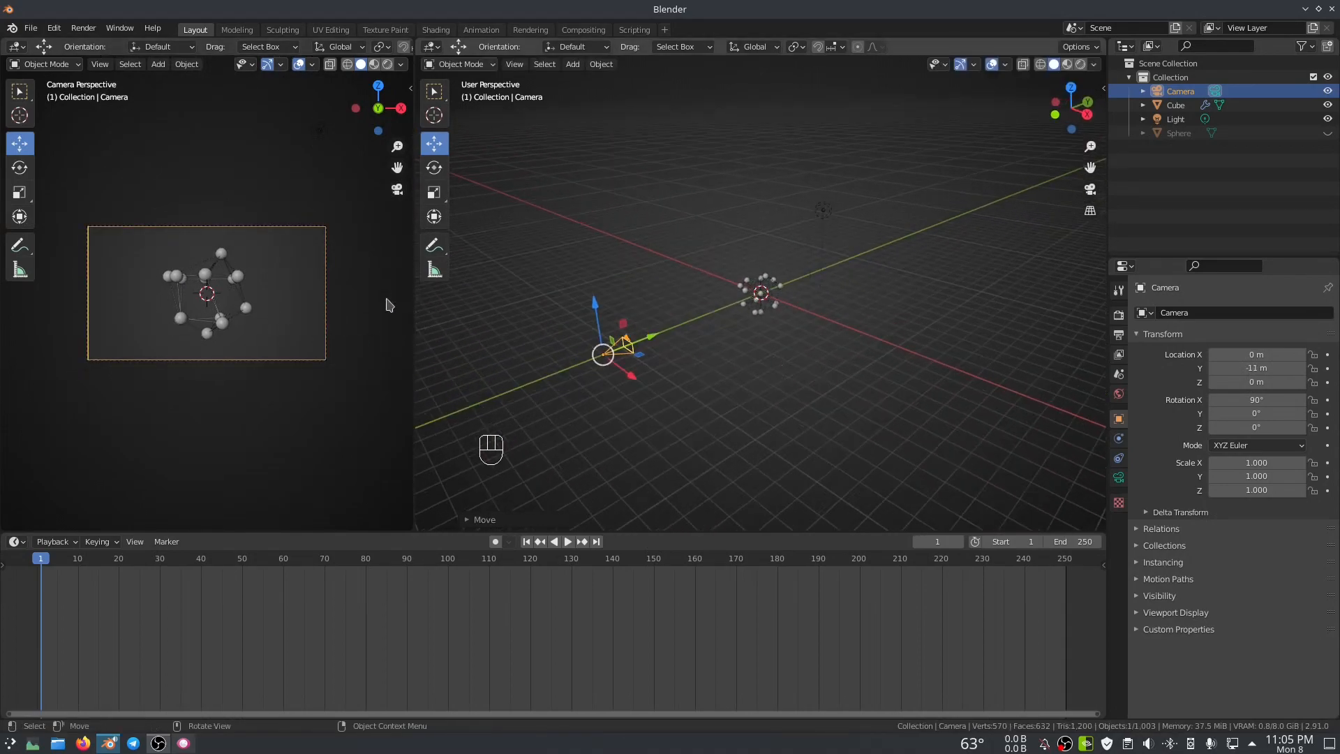
- Insert a keyframe on the Strength of the cube's Displace modifier at frame 1
{"action": "scroll", "coordinate": [782, 339], "scroll_direction": "up", "scroll_amount": 4}
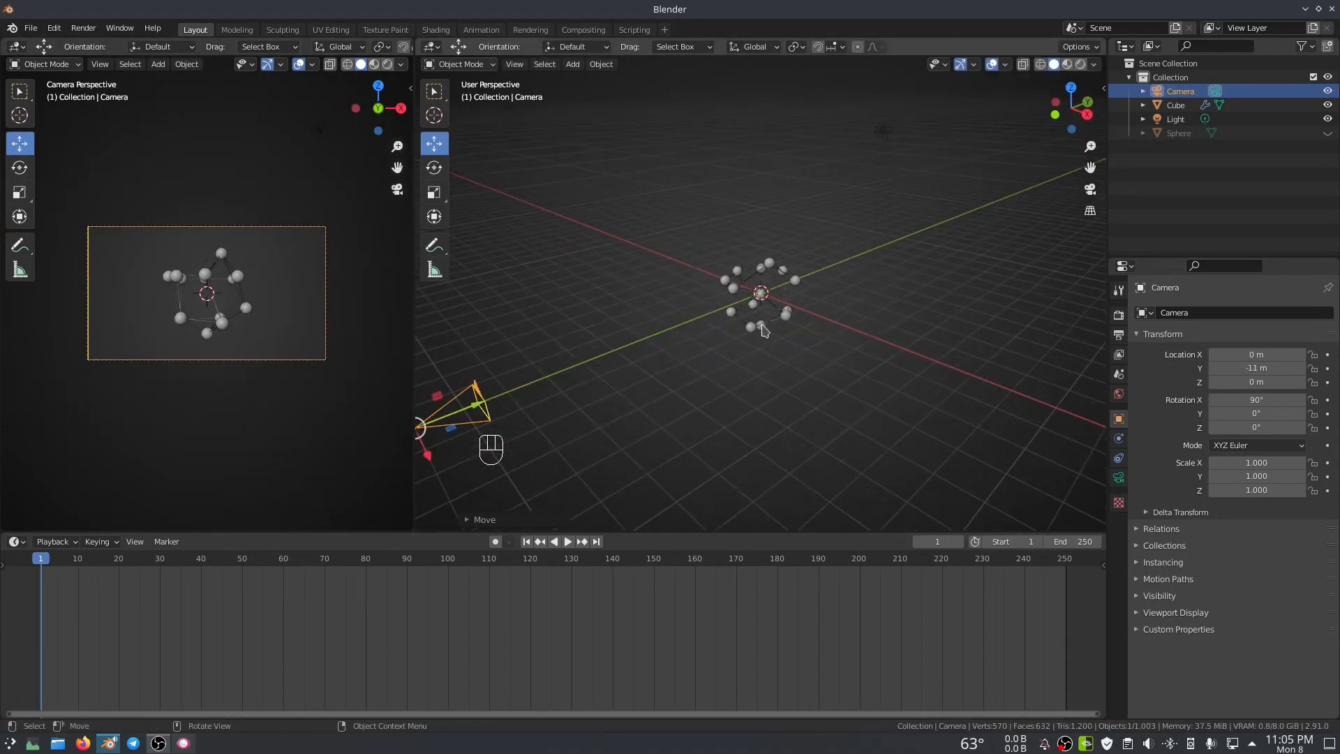
{"action": "left_click", "coordinate": [803, 308]}
{"action": "middle_click_drag", "start_coordinate": [803, 307], "coordinate": [867, 397]}
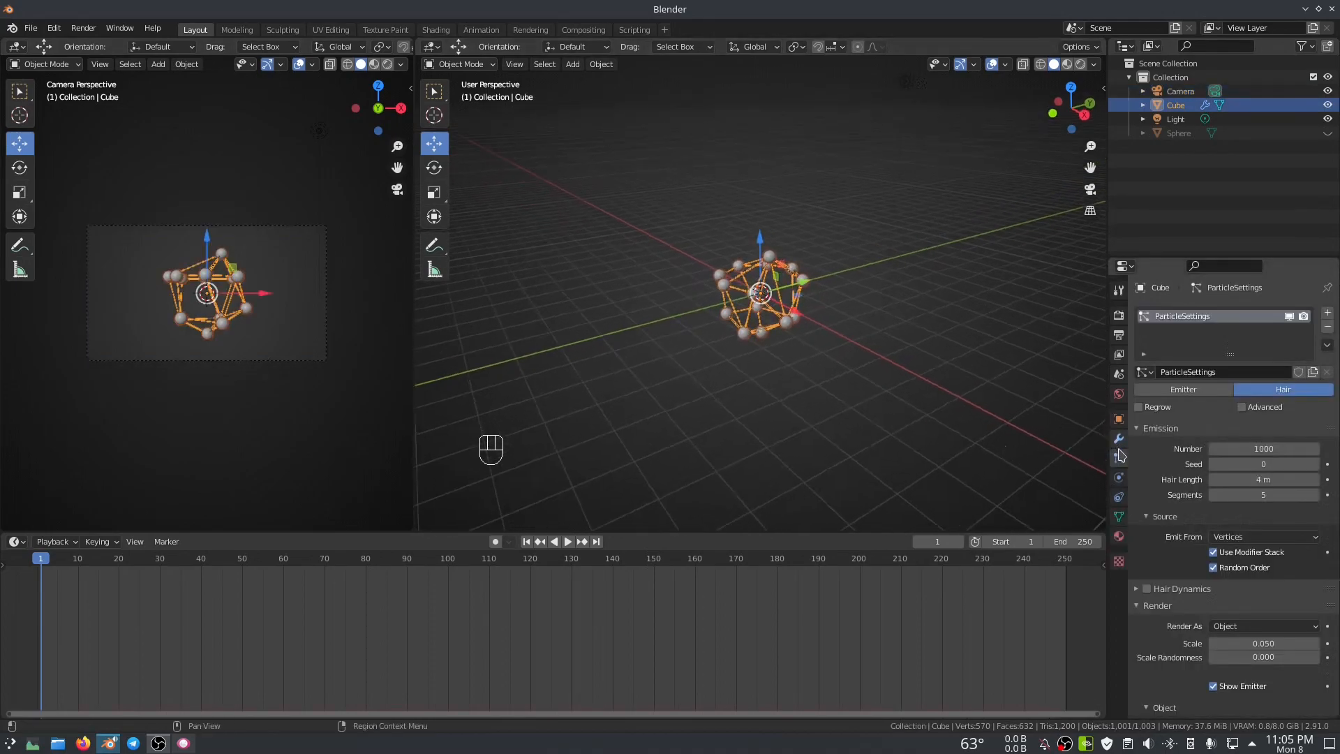
{"action": "left_click", "coordinate": [1119, 438]}
{"action": "left_click", "coordinate": [1139, 395]}
{"action": "left_click", "coordinate": [1139, 395]}
{"action": "left_click", "coordinate": [1139, 375]}
{"action": "mouse_move", "coordinate": [1237, 459]}
{"action": "left_mouse_down"}
{"action": "mouse_move", "coordinate": [1267, 459]}
{"action": "mouse_move", "coordinate": [1233, 459]}
{"action": "left_mouse_up"}
{"action": "right_click", "coordinate": [1233, 459]}
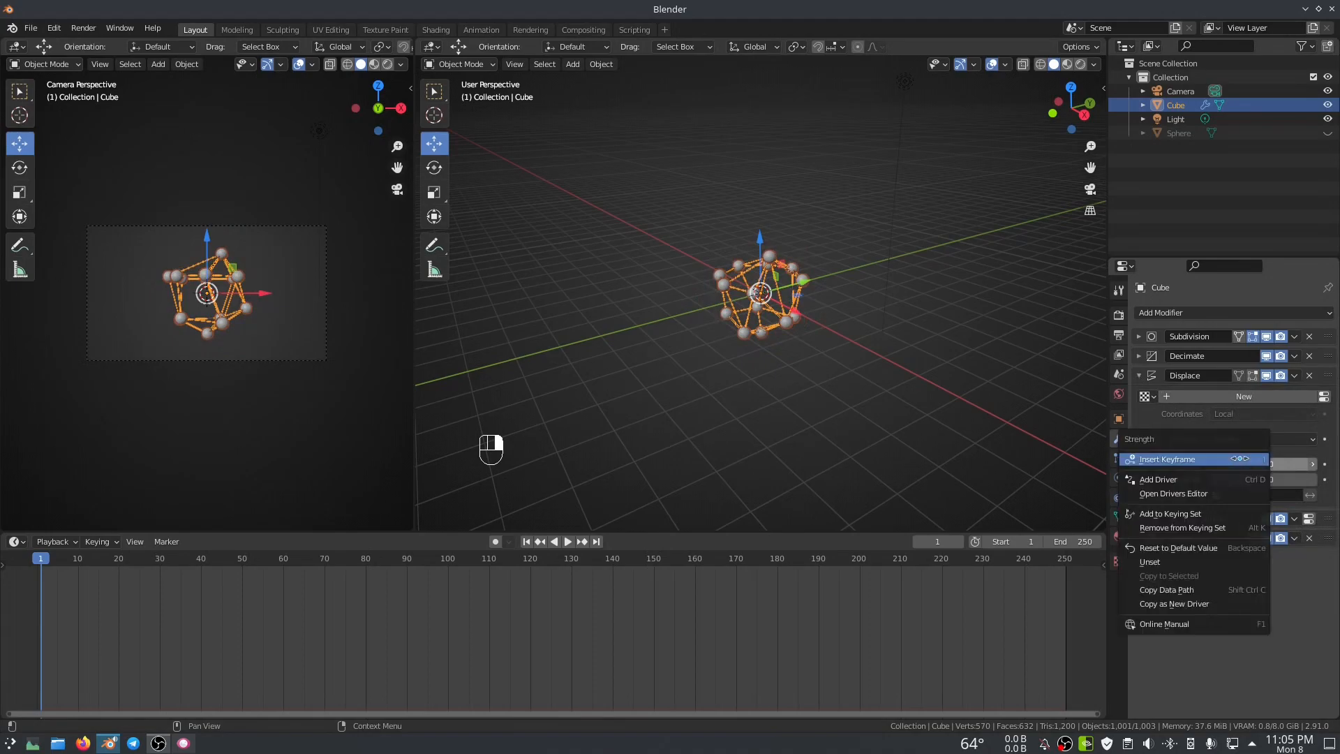
{"action": "left_click", "coordinate": [1236, 455]}
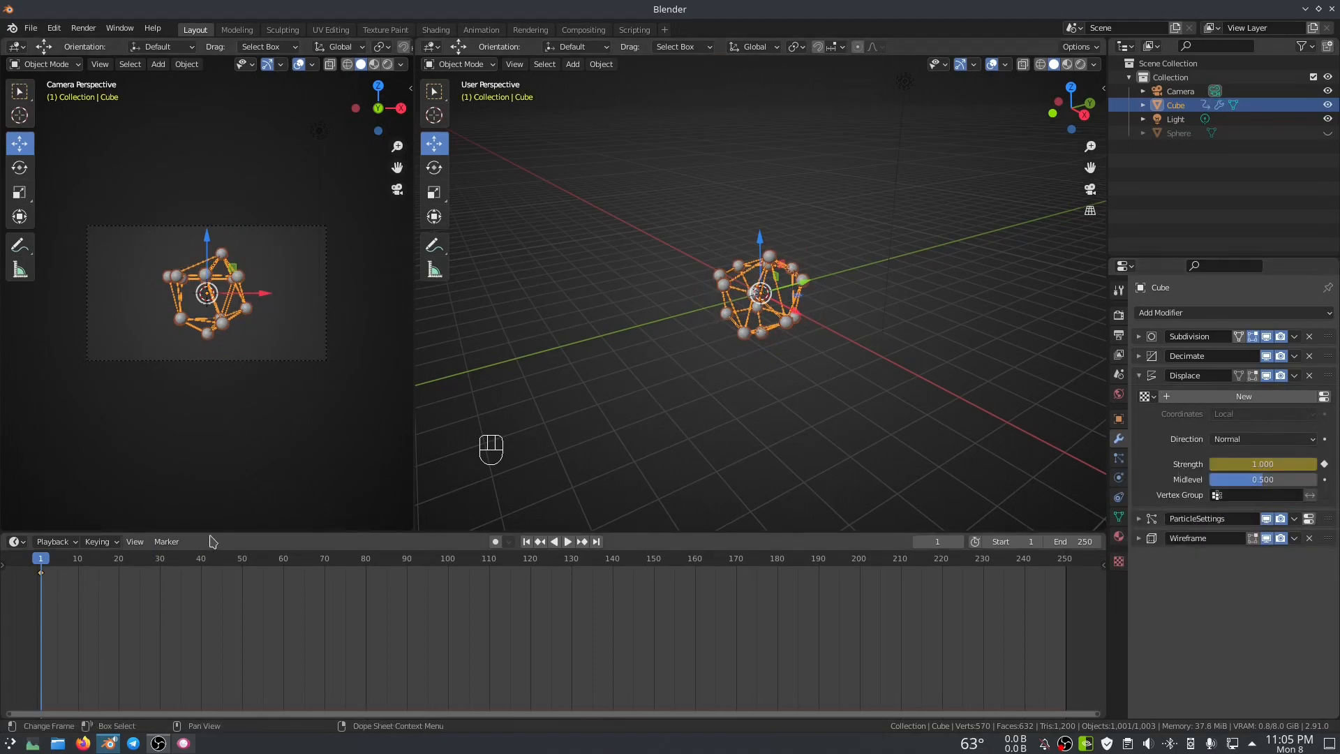
- Enlarge the timeline area and change it to a Graph Editor
{"action": "left_click_drag", "start_coordinate": [14, 534], "coordinate": [14, 481]}
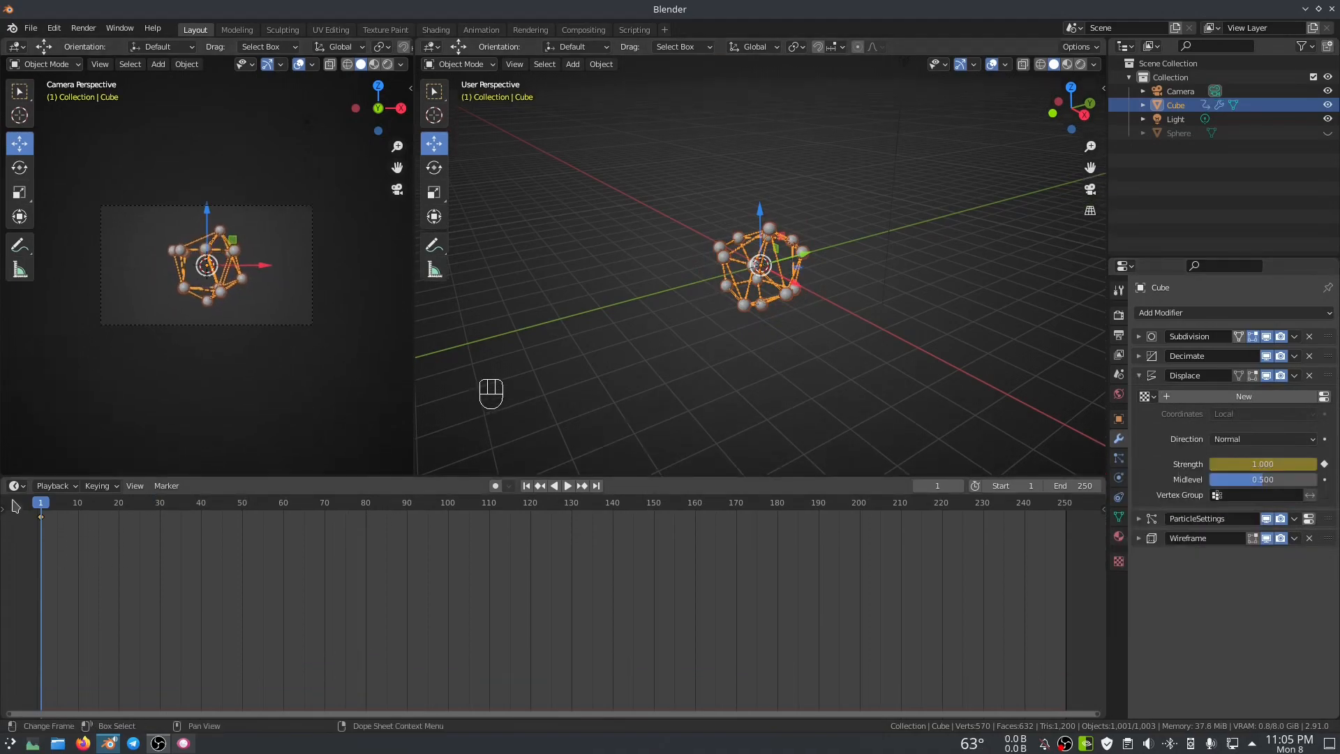
{"action": "left_click", "coordinate": [17, 486]}
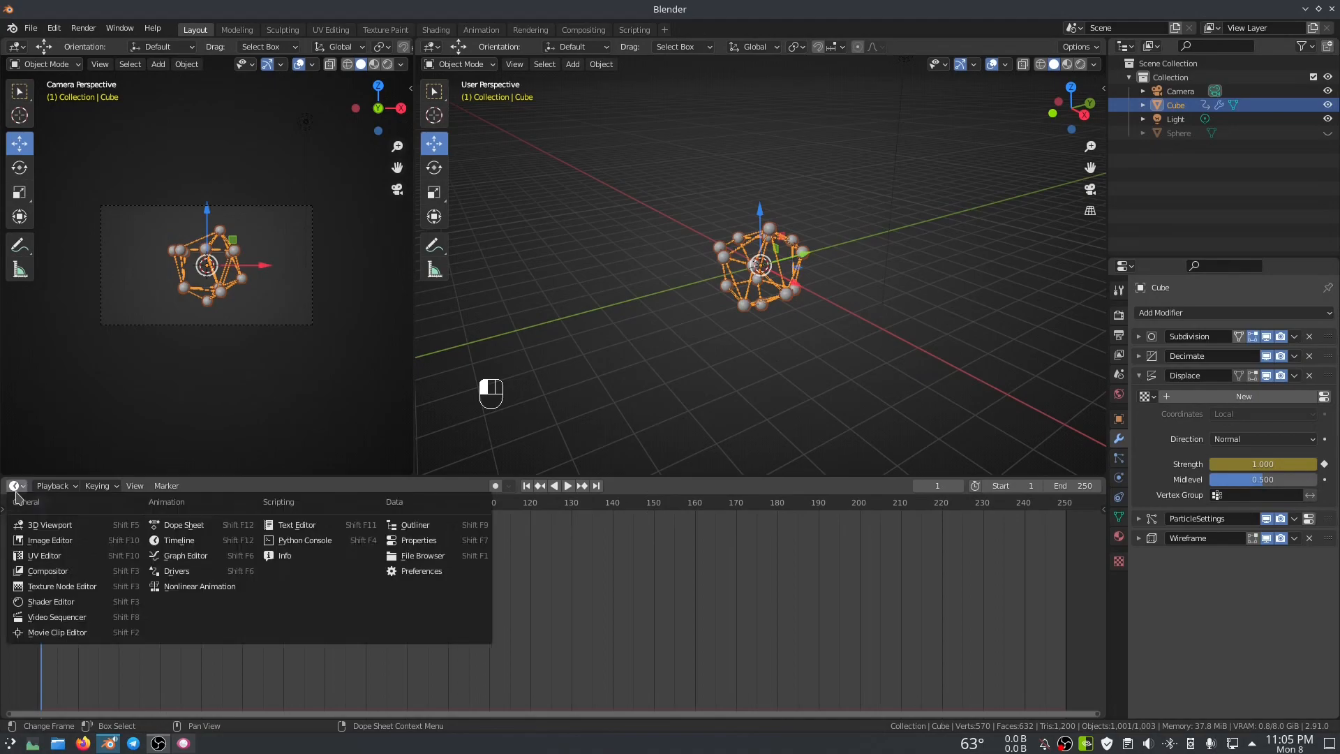
{"action": "left_click", "coordinate": [168, 562]}
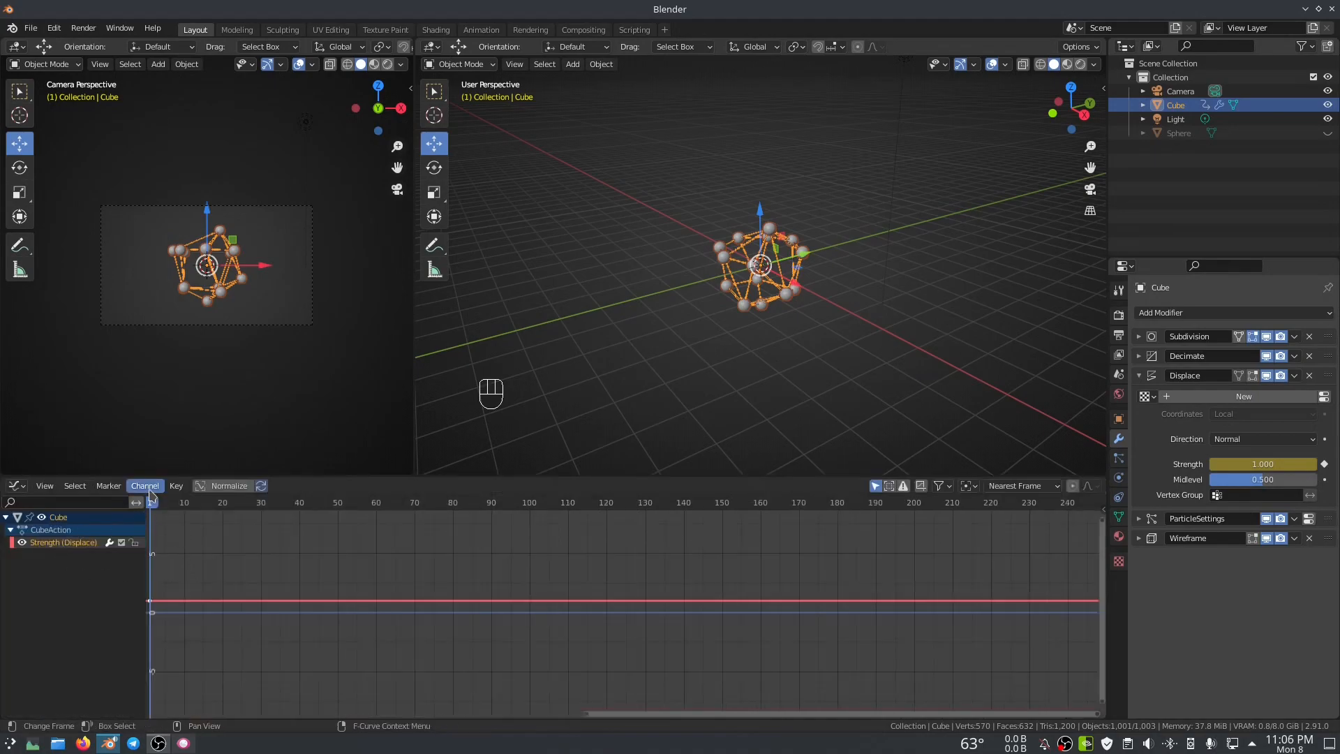
{"action": "left_click", "coordinate": [177, 486]}
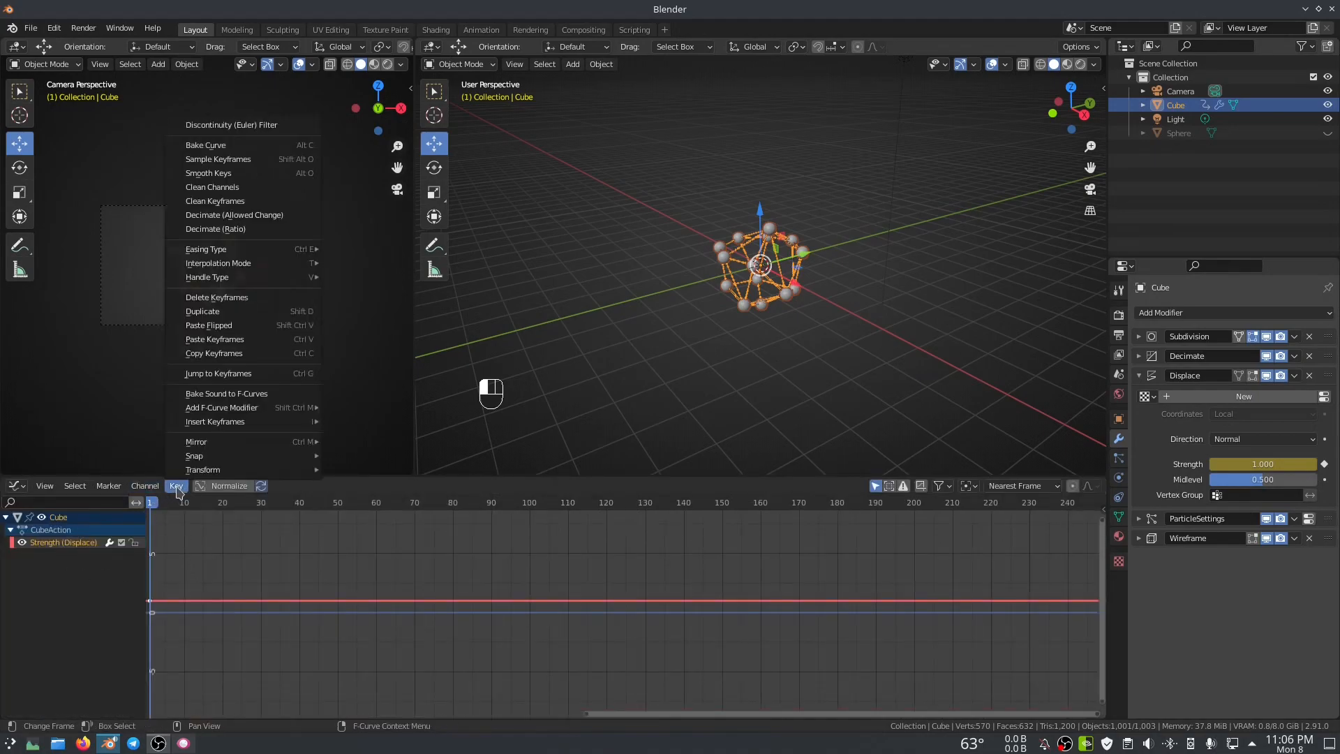
{"action": "left_click", "coordinate": [237, 400]}
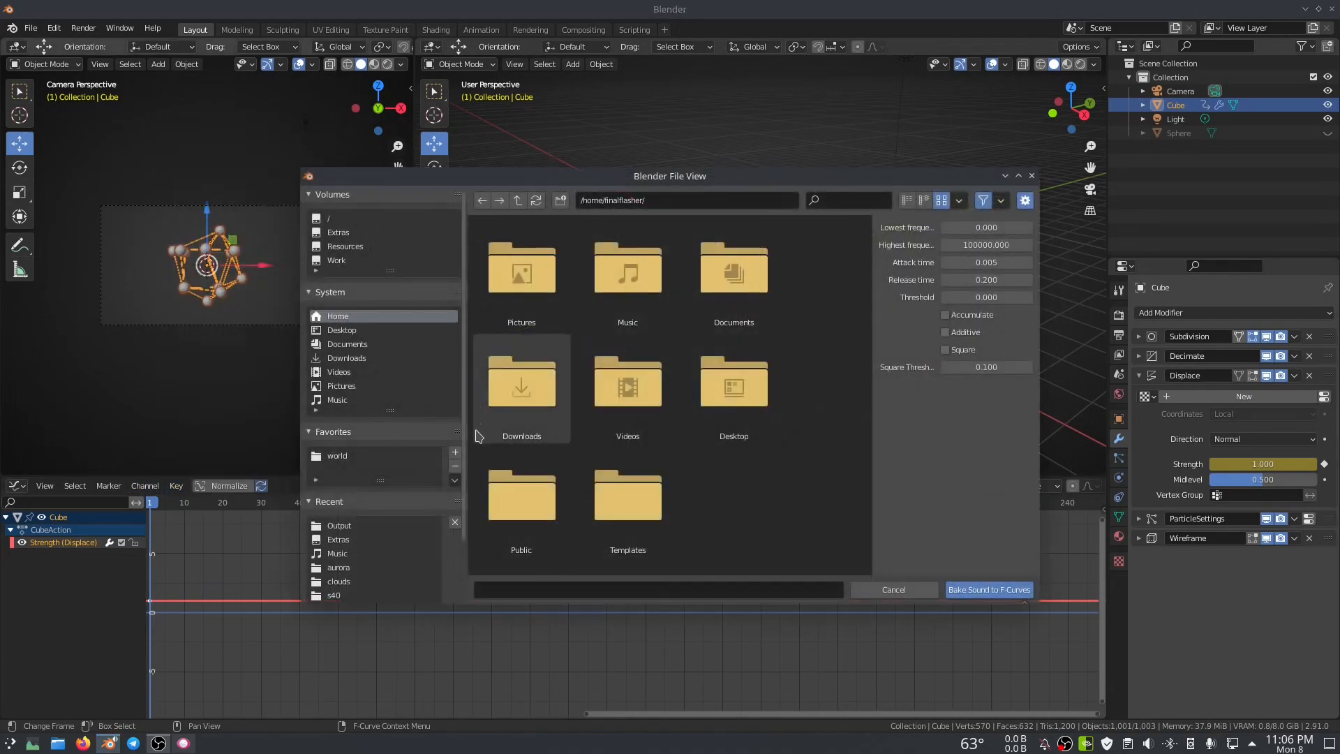
{"action": "left_click", "coordinate": [337, 400]}
{"action": "left_click", "coordinate": [522, 272]}
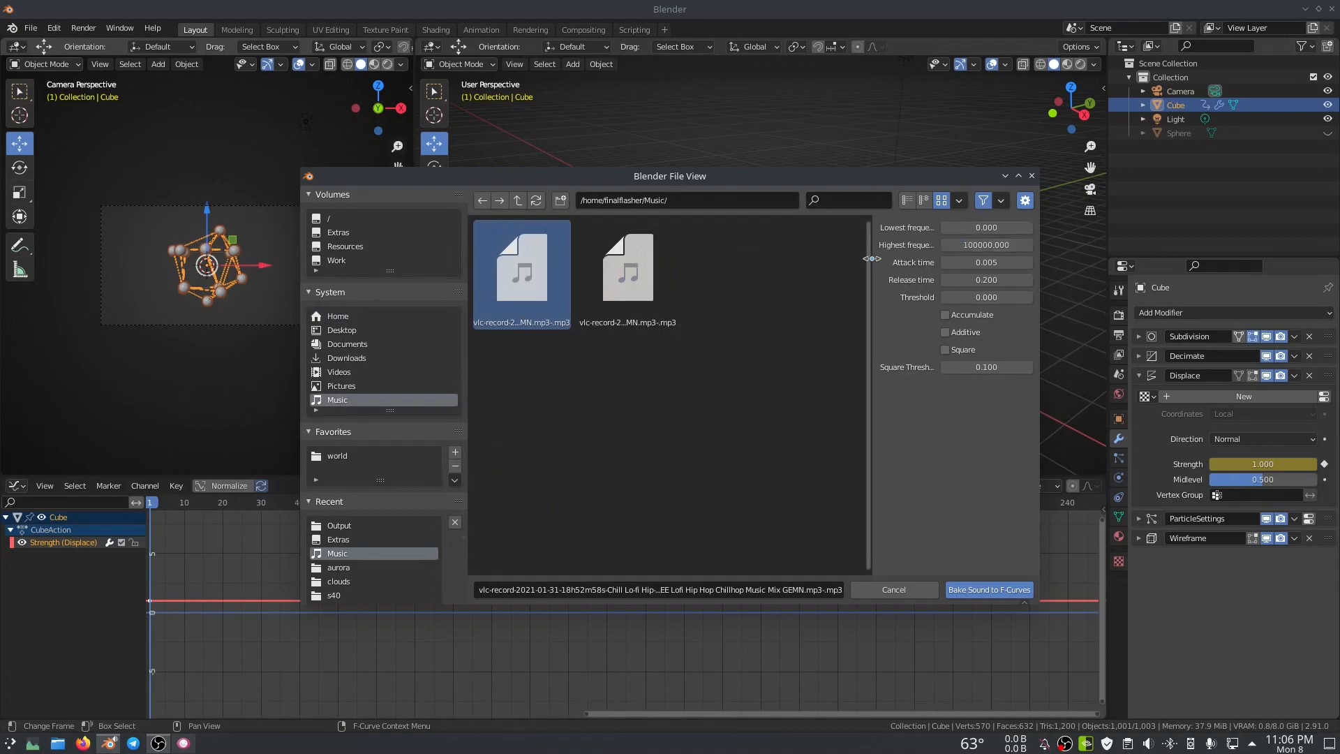
{"action": "left_click_drag", "start_coordinate": [868, 260], "coordinate": [803, 280]}
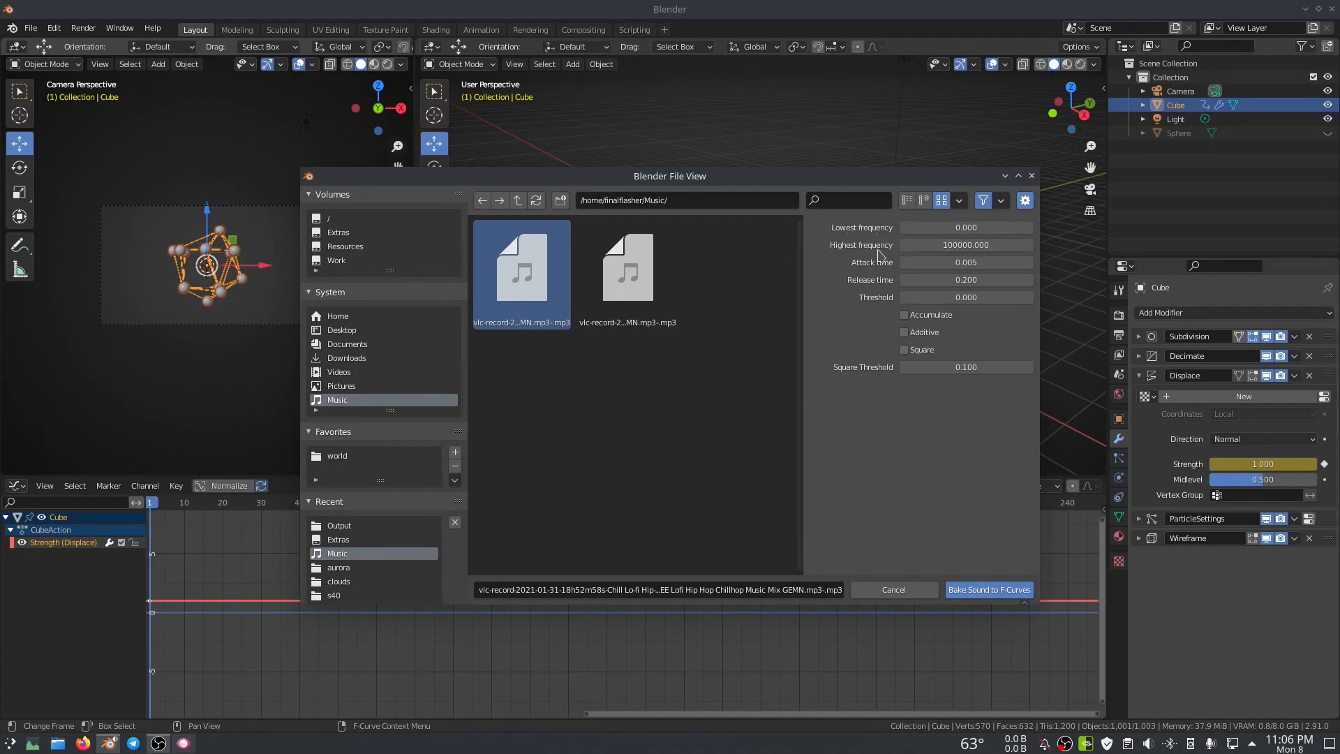
- Consult the equalizer bands of eq.jpg in Gwenview, and bake the sound in Blender with the highest frequency set to 100
{"action": "left_click", "coordinate": [183, 744]}
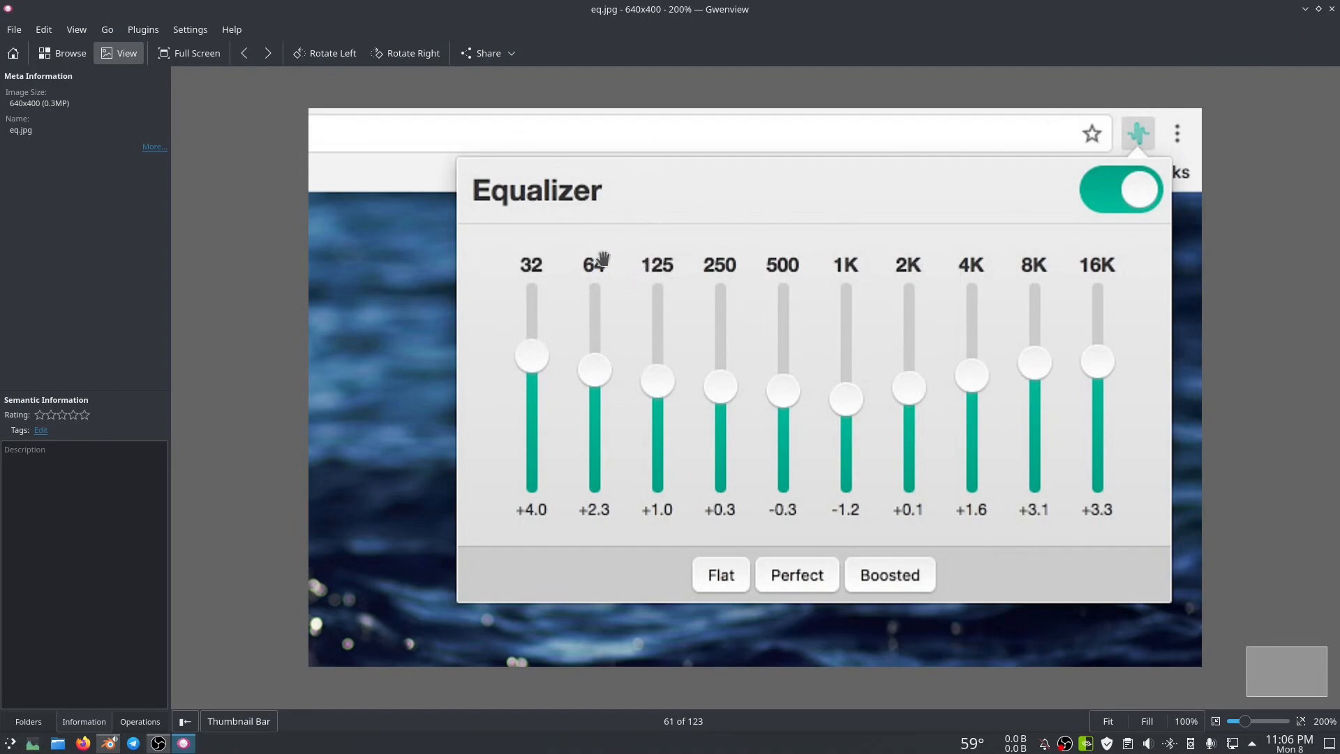
{"action": "left_click", "coordinate": [1306, 10]}
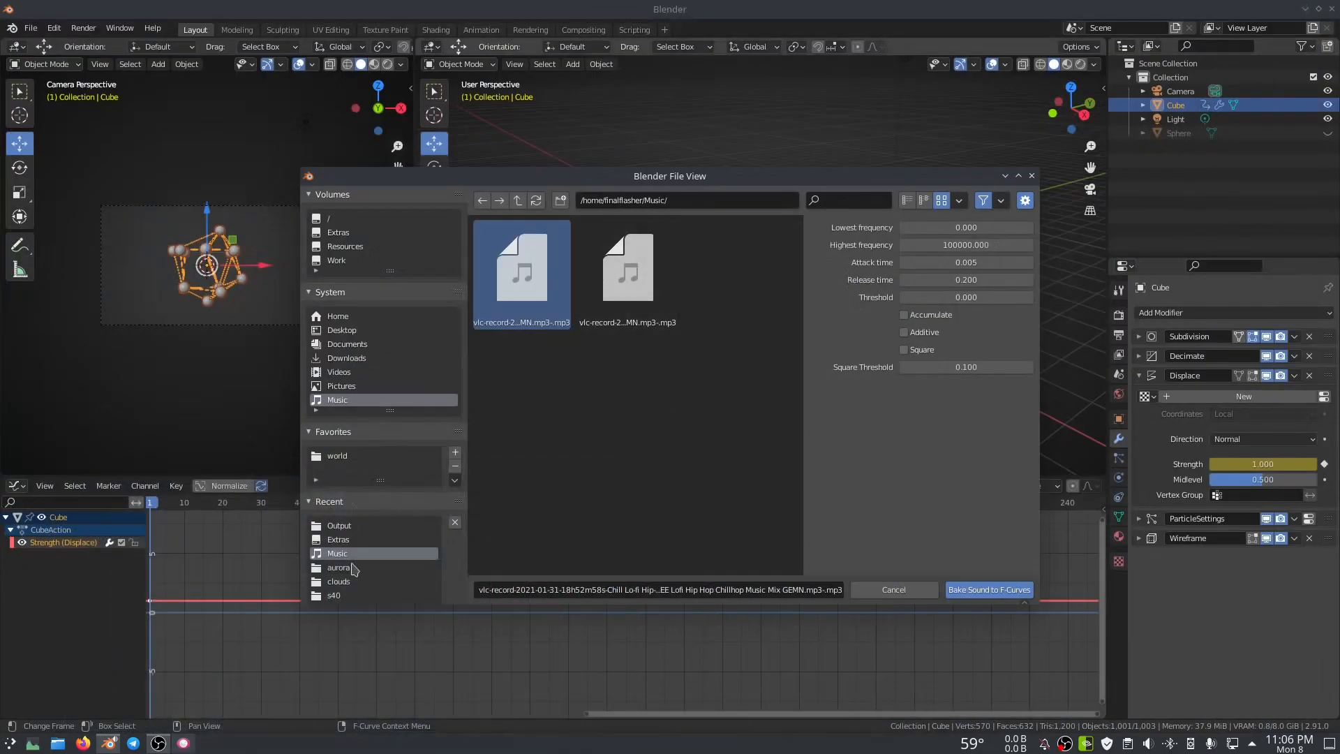
{"action": "left_click", "coordinate": [965, 243]}
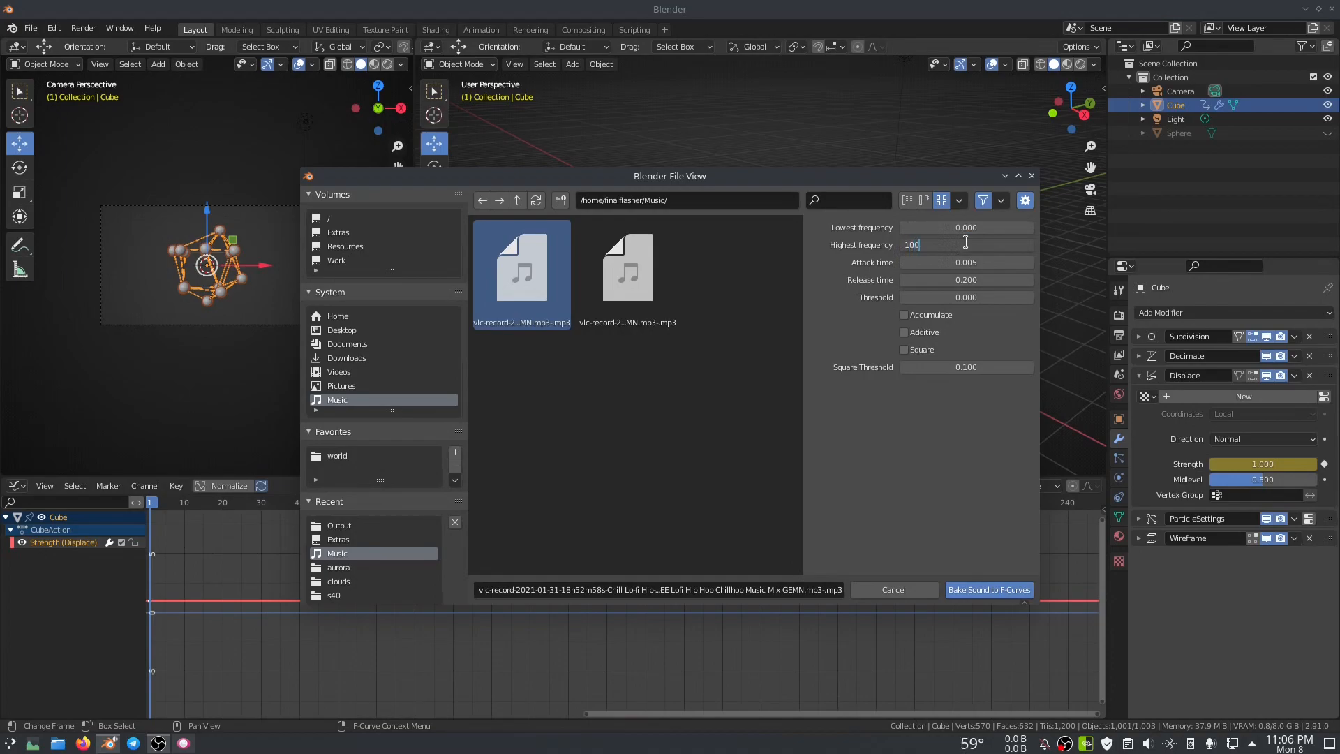
{"action": "left_click", "coordinate": [972, 589]}
{"action": "middle_click_drag", "start_coordinate": [496, 598], "coordinate": [461, 582], "text": "ctrl"}
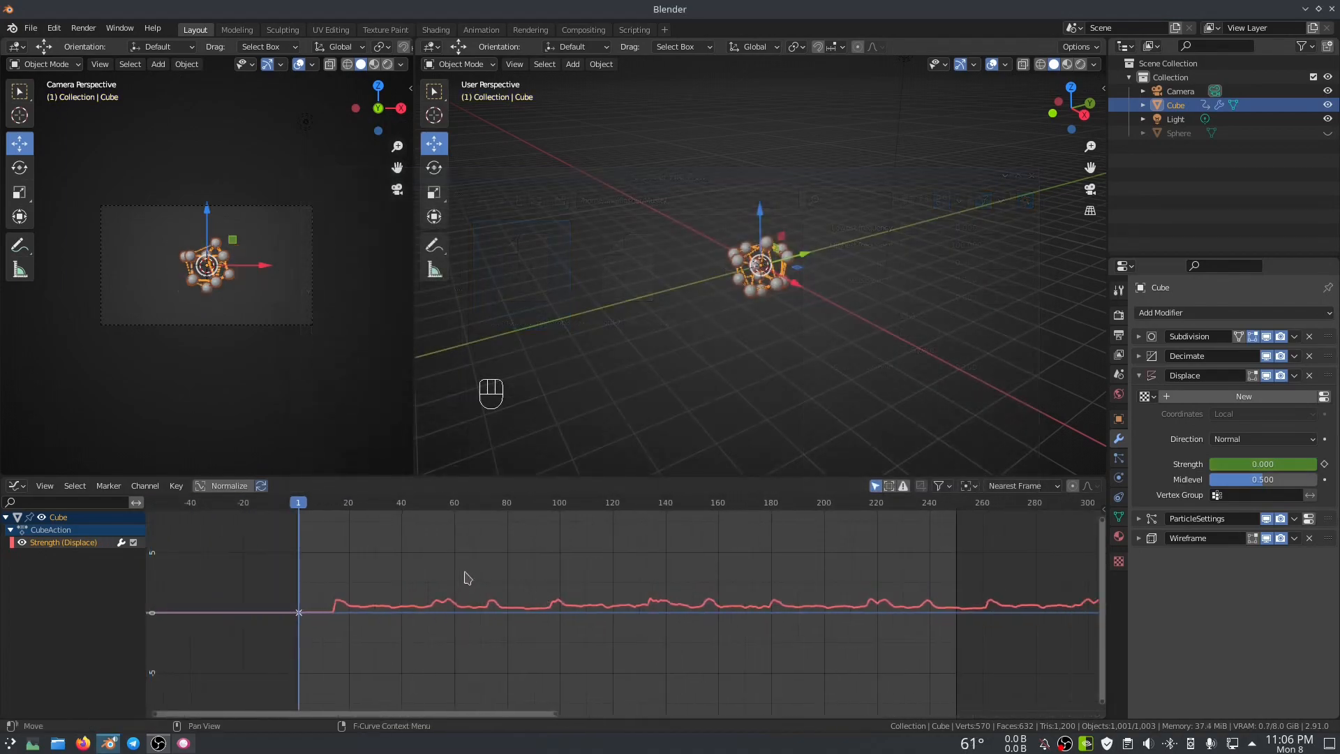
- Split a thin strip off beneath the Graph Editor and make it a Timeline
{"action": "left_click_drag", "start_coordinate": [3, 717], "coordinate": [4, 707]}
{"action": "left_click", "coordinate": [16, 710]}
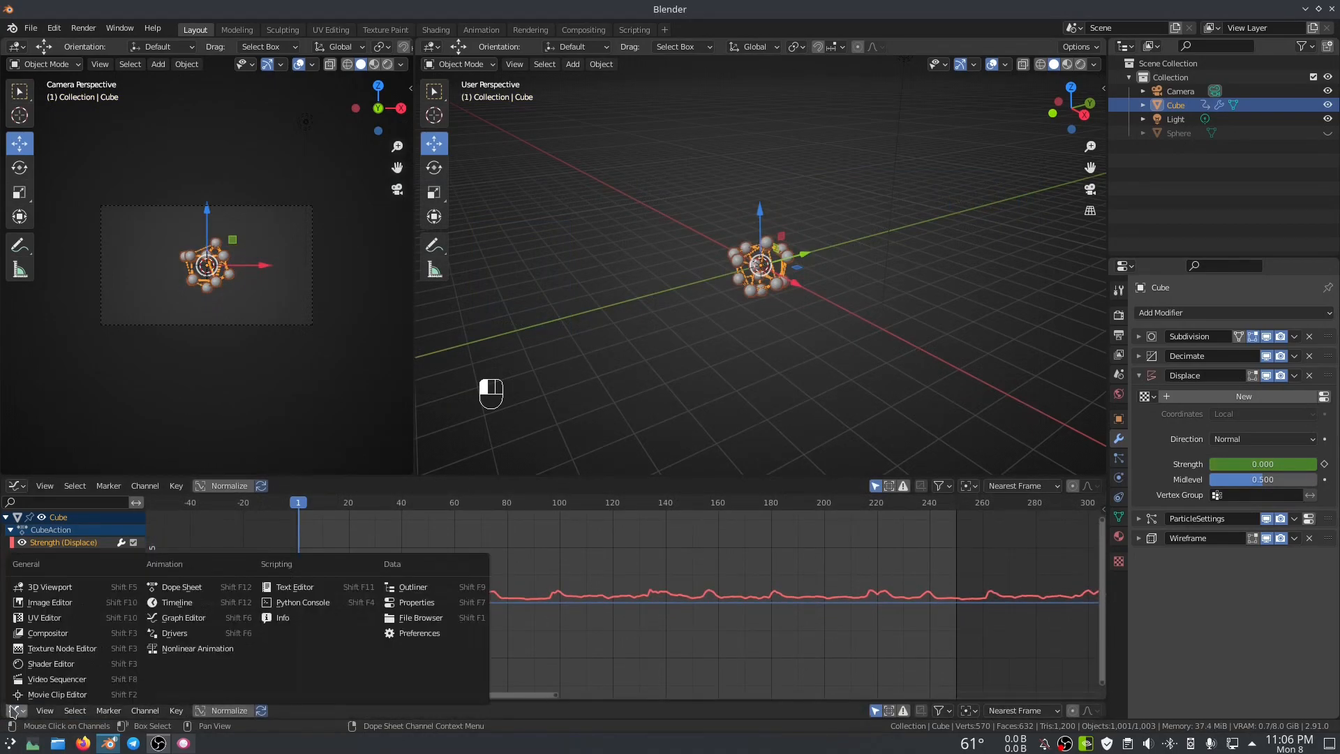
{"action": "left_click", "coordinate": [178, 600]}
- Play the animation to preview the cube's displacement, and return to the first frame
{"action": "left_click", "coordinate": [568, 710]}
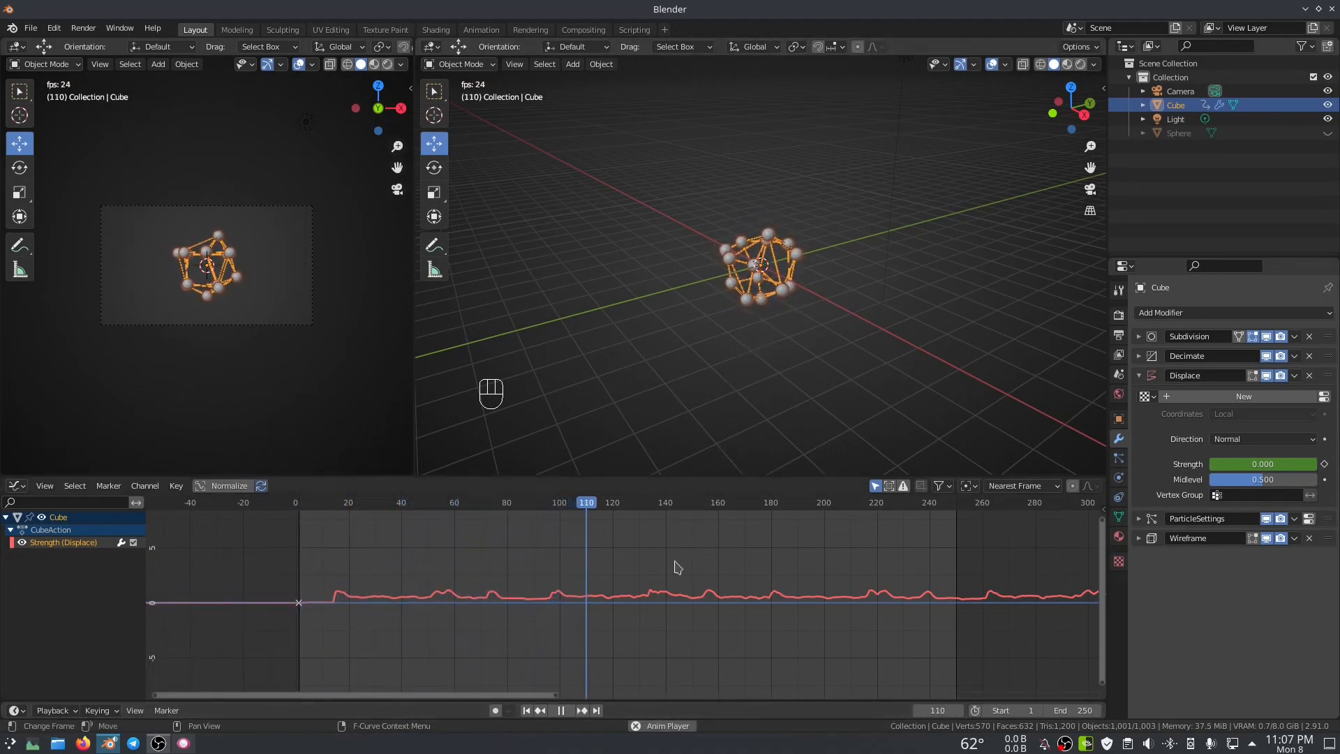
{"action": "left_click", "coordinate": [561, 710]}
{"action": "left_click", "coordinate": [527, 710]}
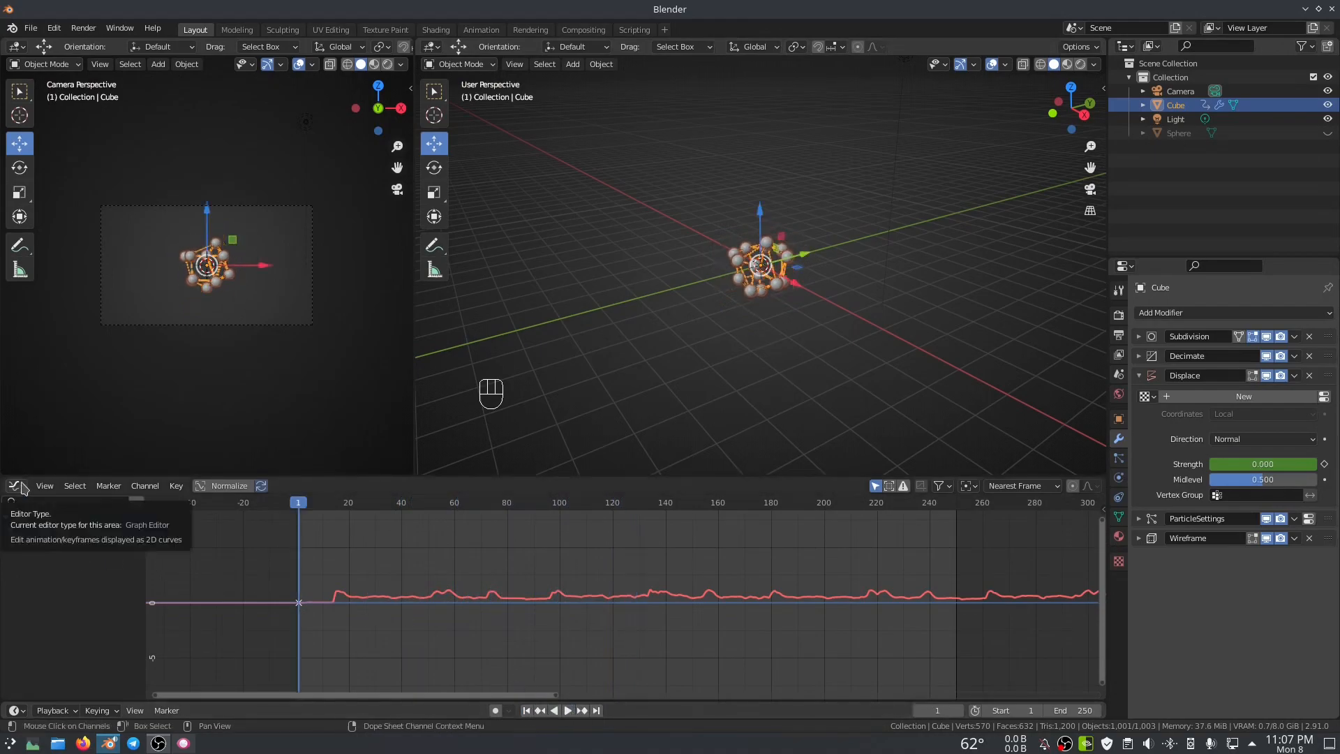
- Change the Graph Editor area to the Video Sequencer
{"action": "left_click", "coordinate": [16, 486]}
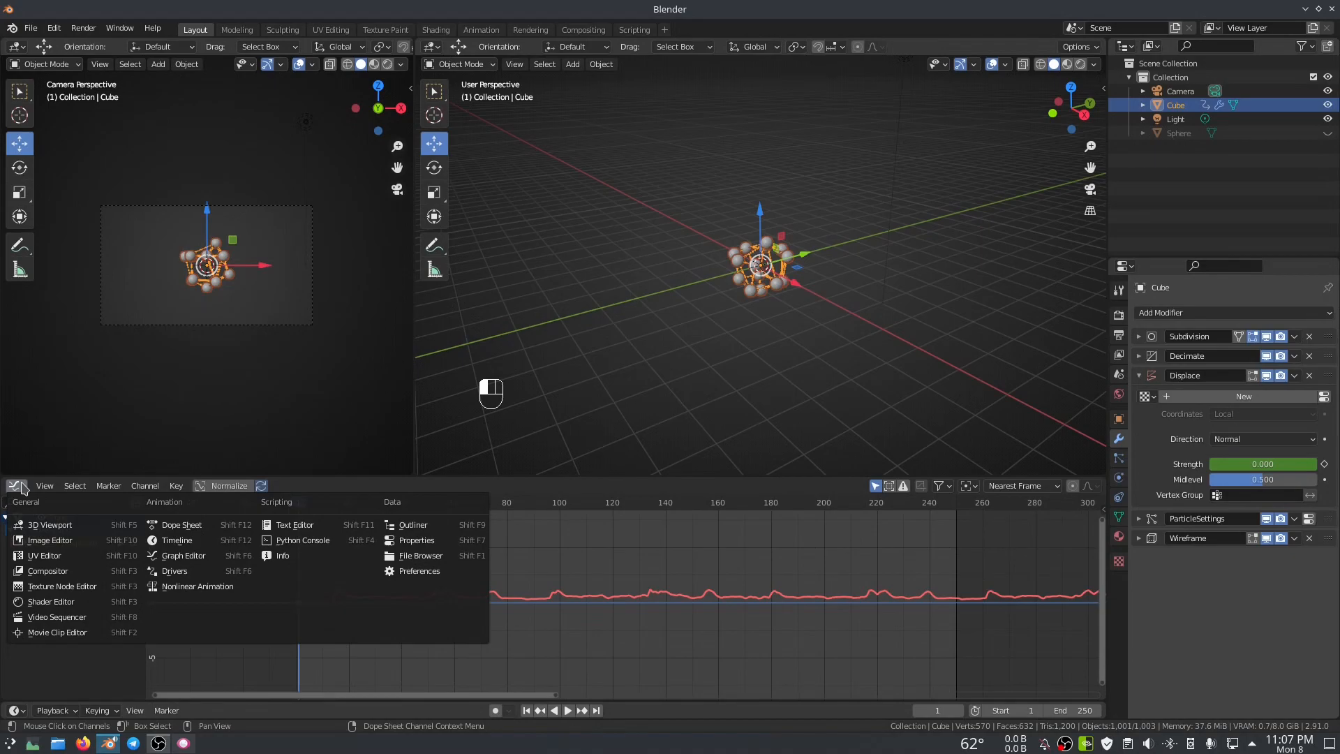
{"action": "left_click", "coordinate": [23, 484]}
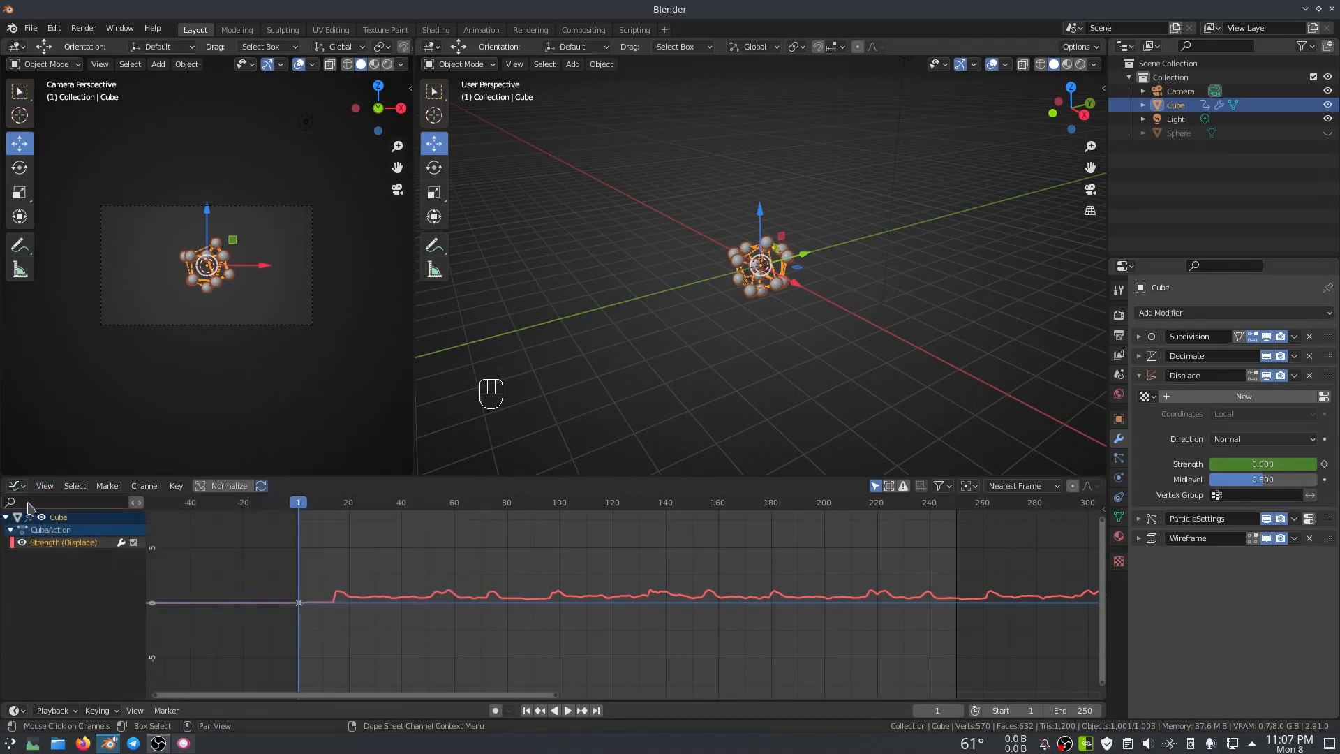
{"action": "left_click", "coordinate": [18, 486]}
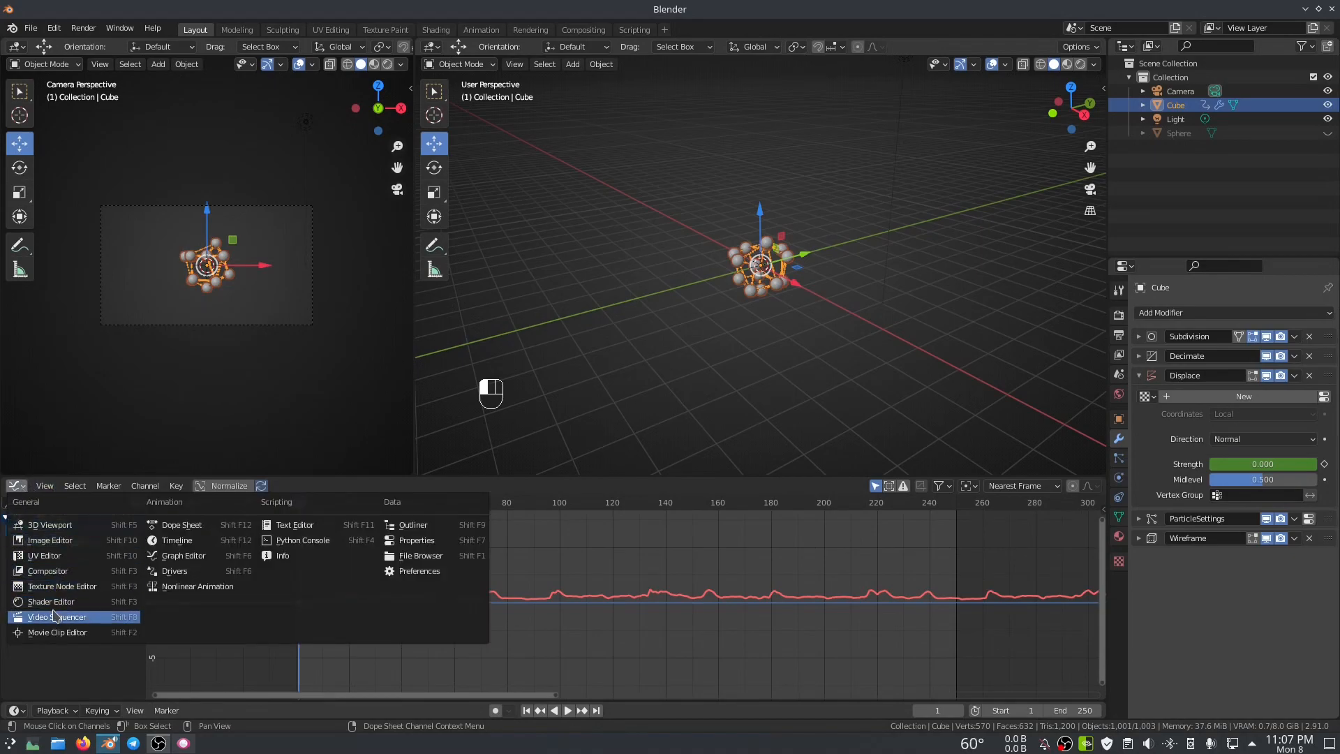
{"action": "left_click", "coordinate": [89, 617]}
{"action": "left_click", "coordinate": [232, 491]}
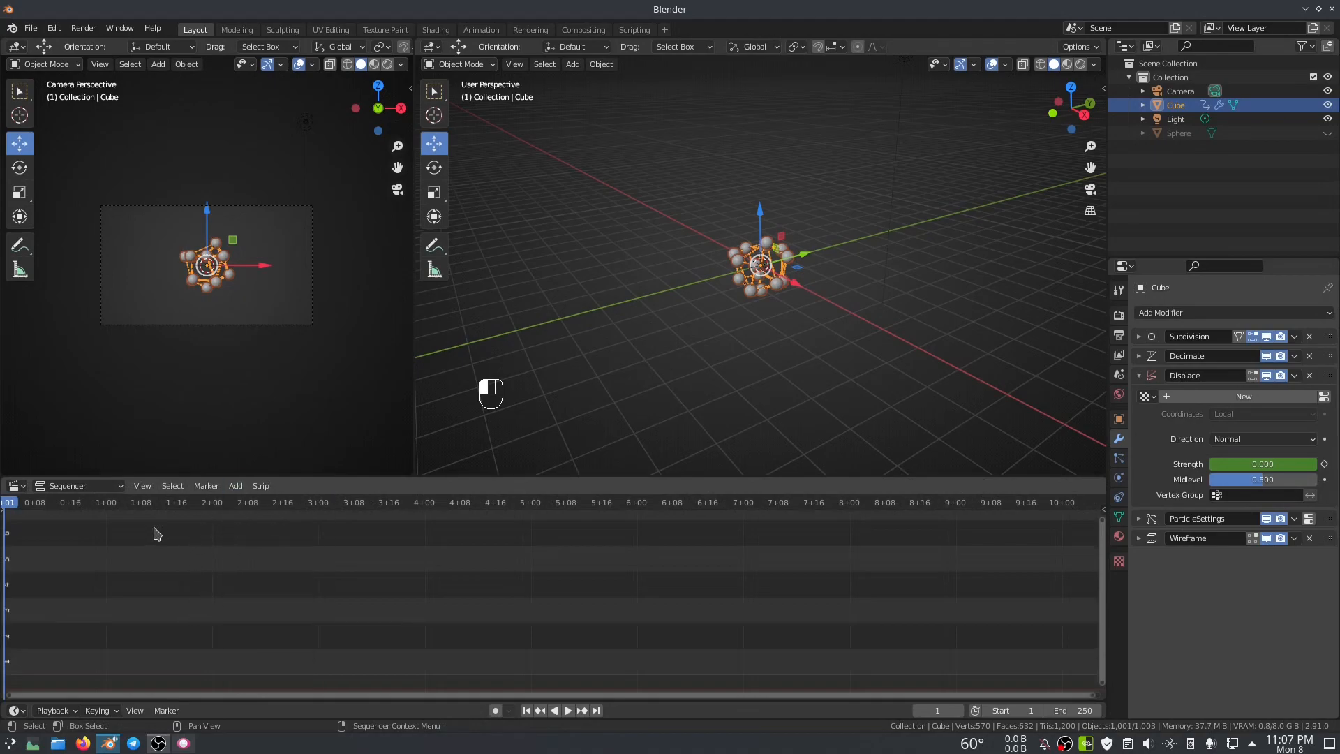
{"action": "middle_click_drag", "start_coordinate": [403, 617], "coordinate": [374, 616], "text": "ctrl"}
{"action": "key", "text": "space"}
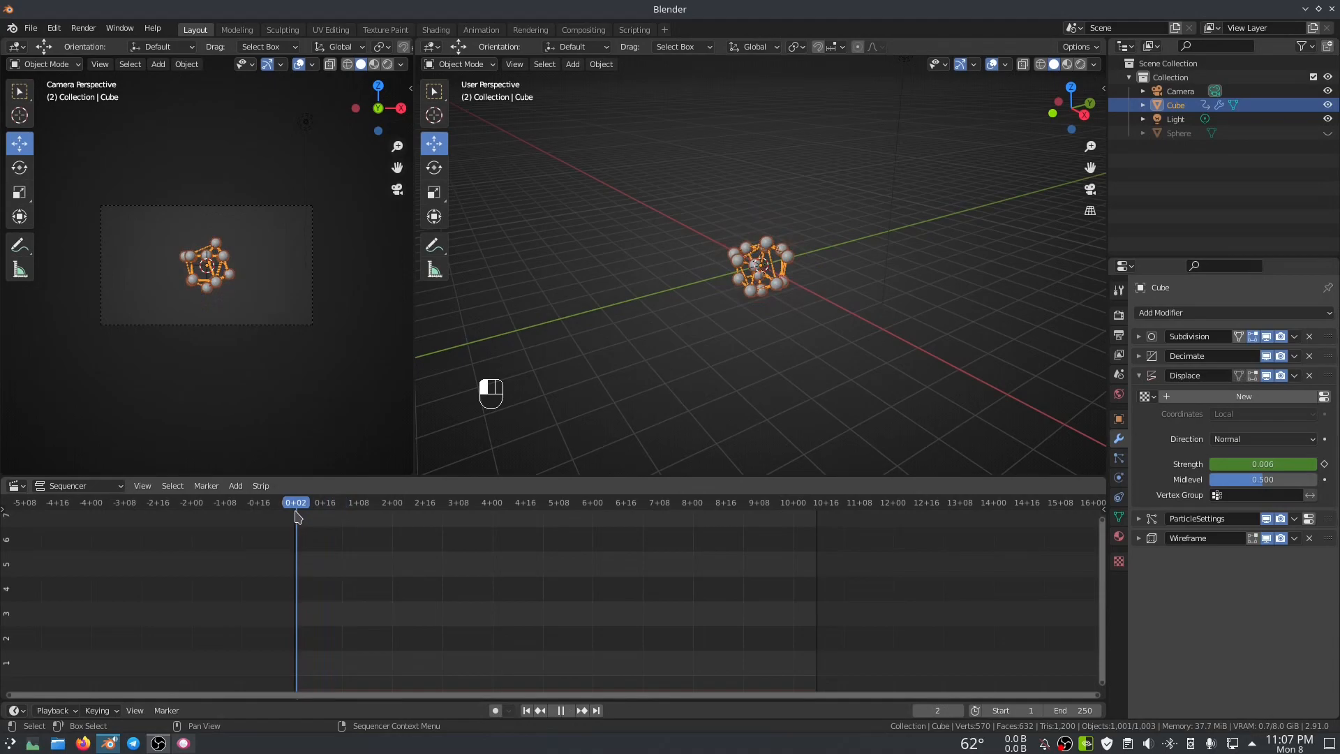
{"action": "key", "text": "Escape"}
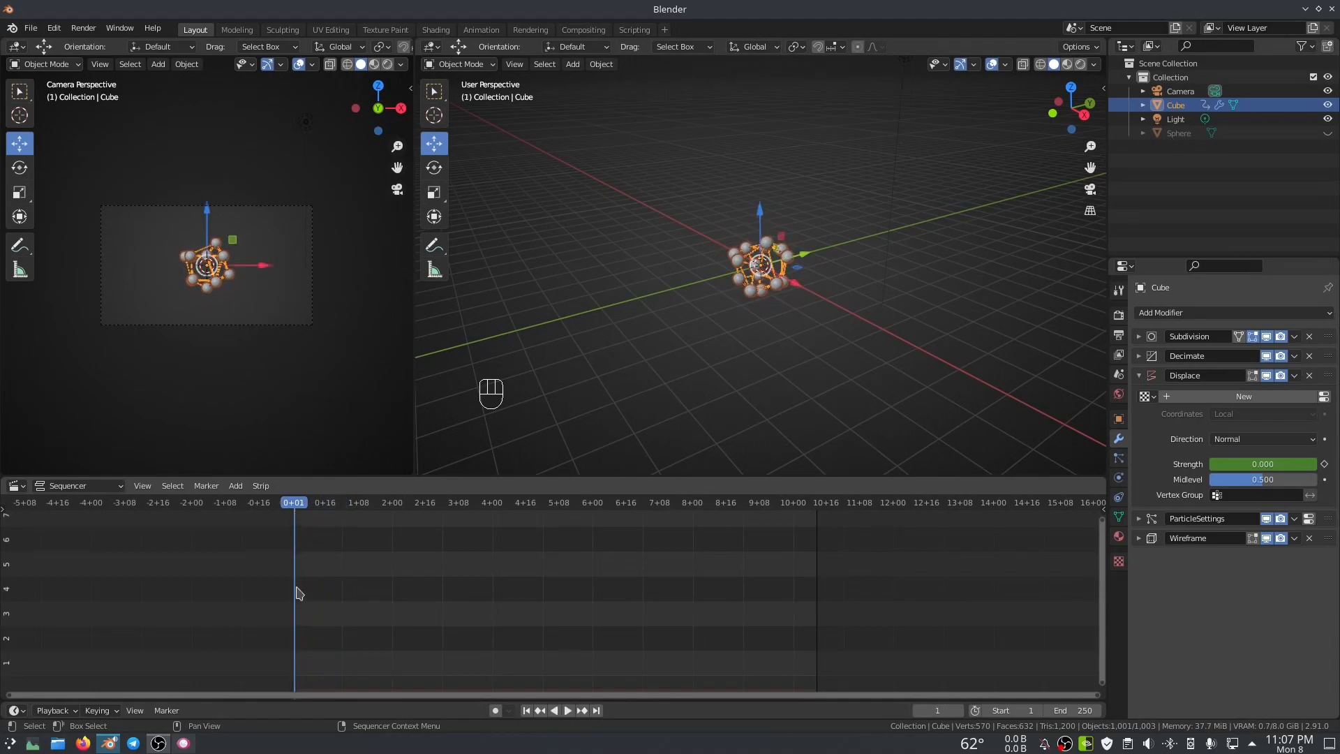
{"action": "key", "text": "Left"}
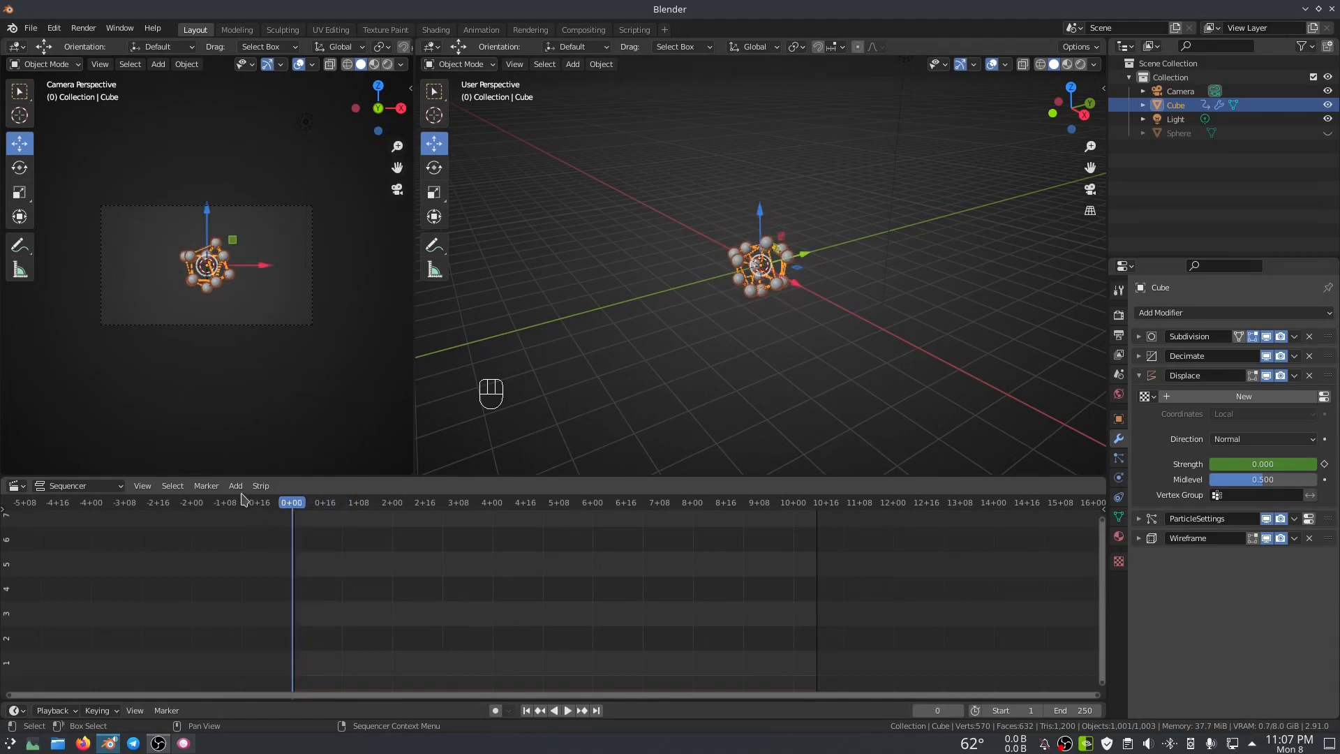
{"action": "key", "text": "space"}
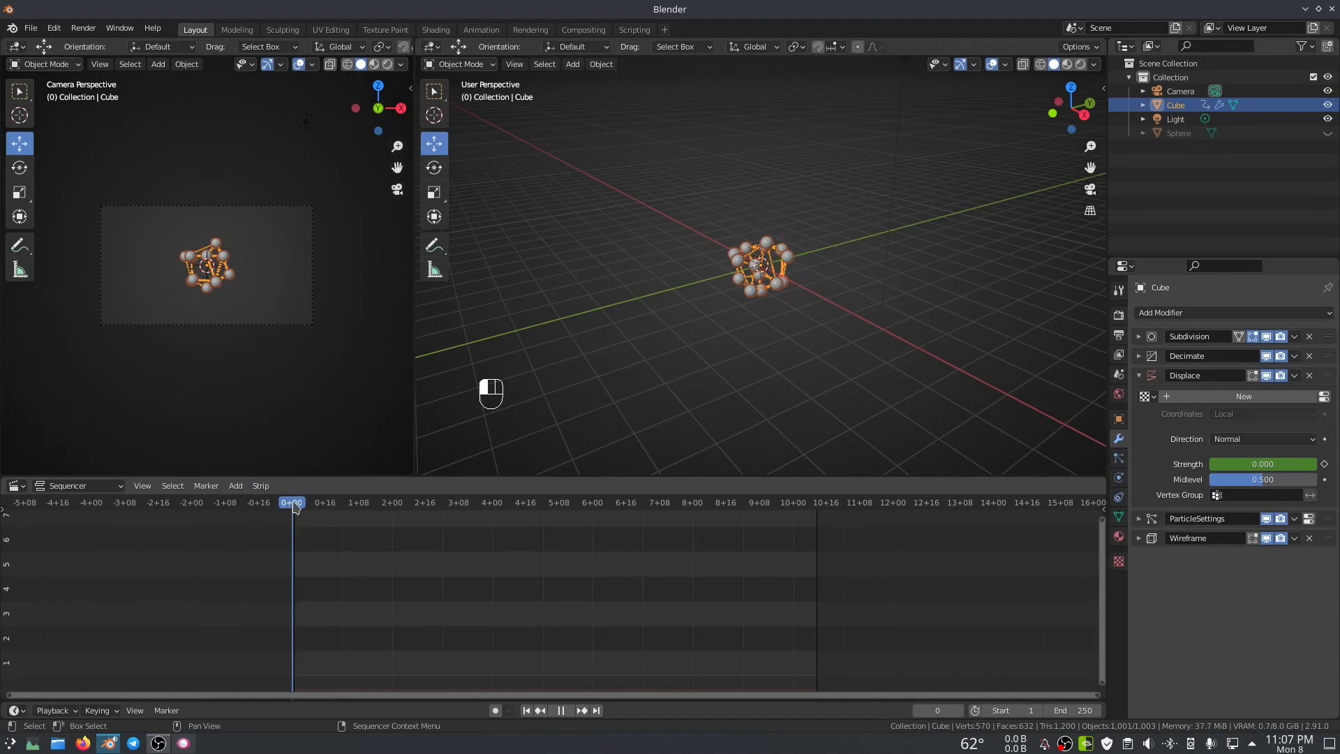
{"action": "key", "text": "space"}
{"action": "left_click", "coordinate": [235, 486]}
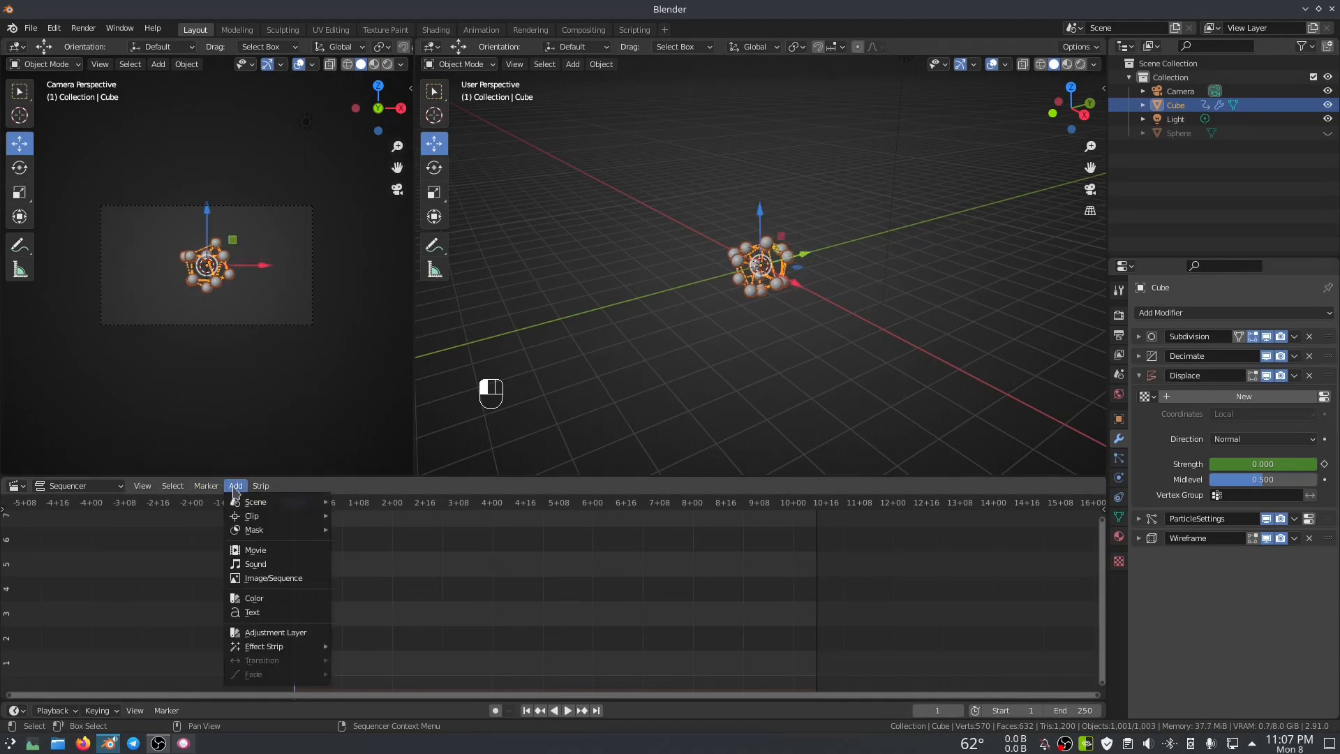
{"action": "left_click", "coordinate": [253, 564]}
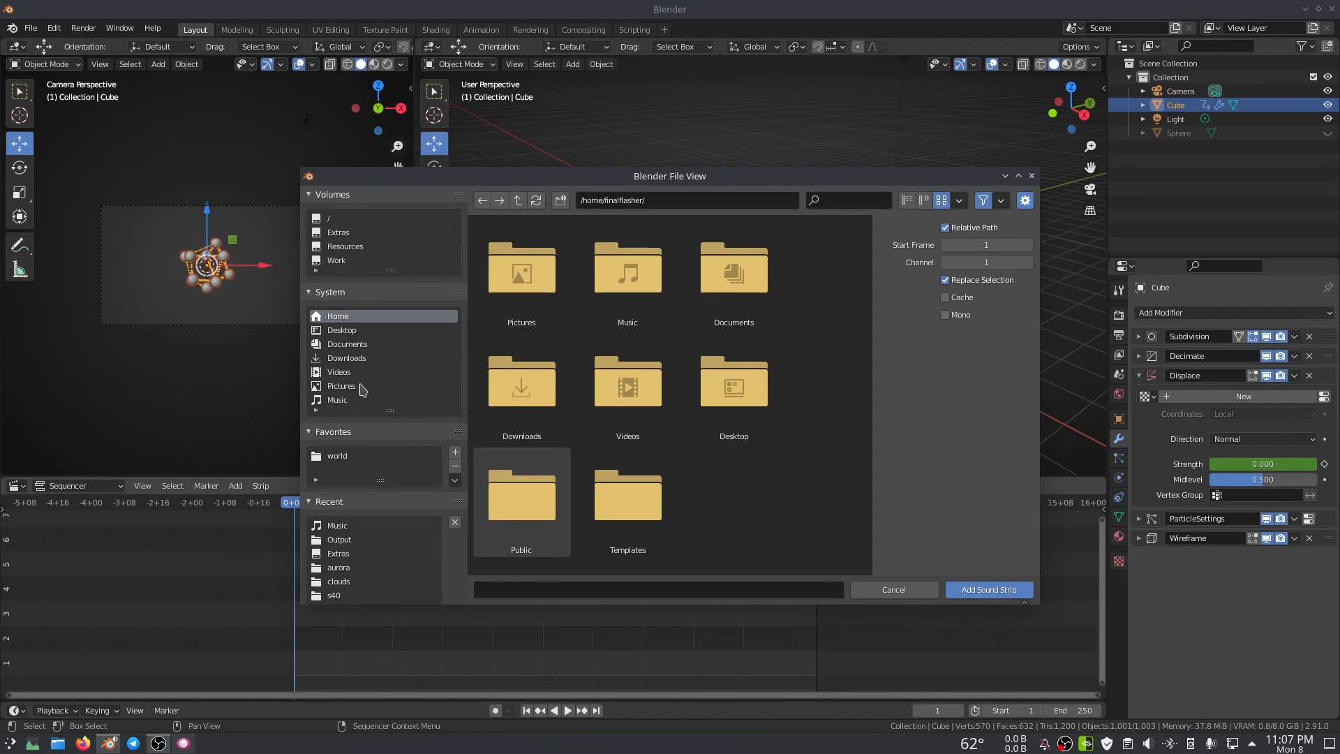
{"action": "left_click", "coordinate": [338, 399]}
{"action": "left_click", "coordinate": [522, 272]}
{"action": "left_click", "coordinate": [971, 590]}
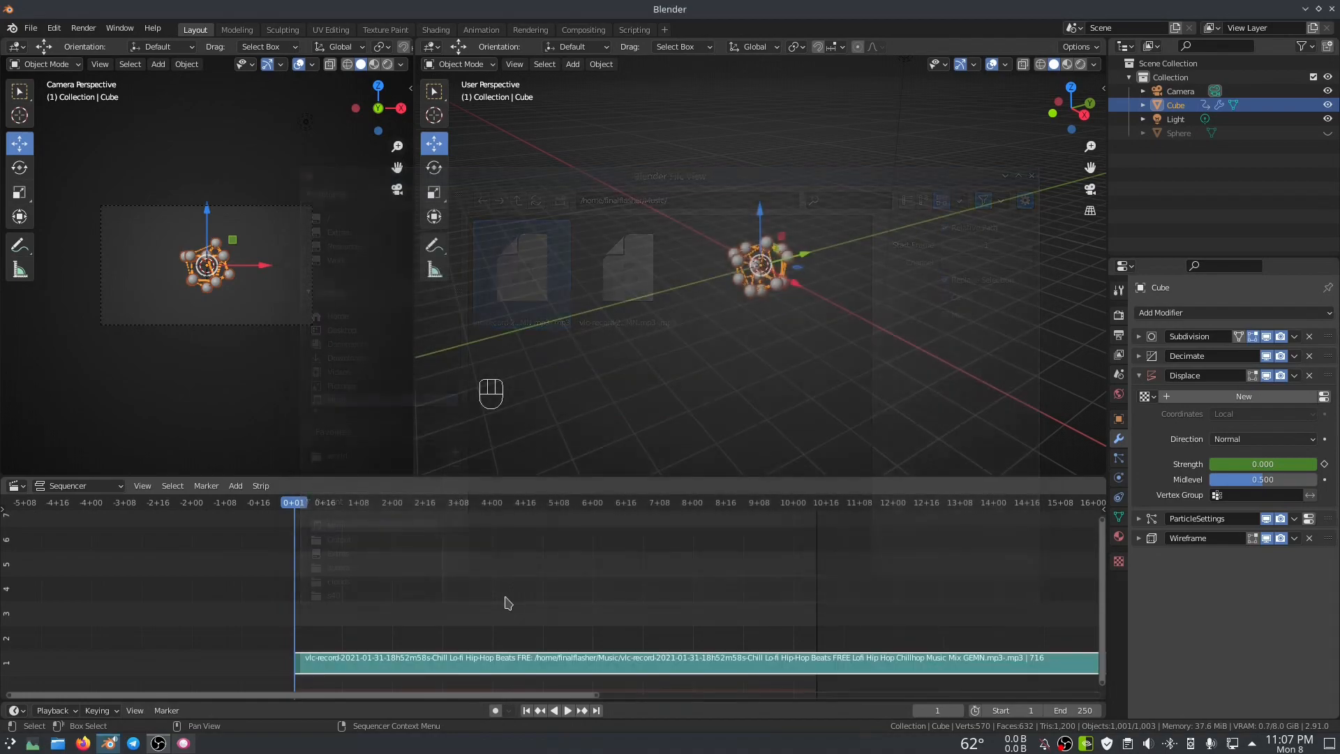
{"action": "middle_click_drag", "start_coordinate": [682, 621], "coordinate": [419, 554], "text": "ctrl"}
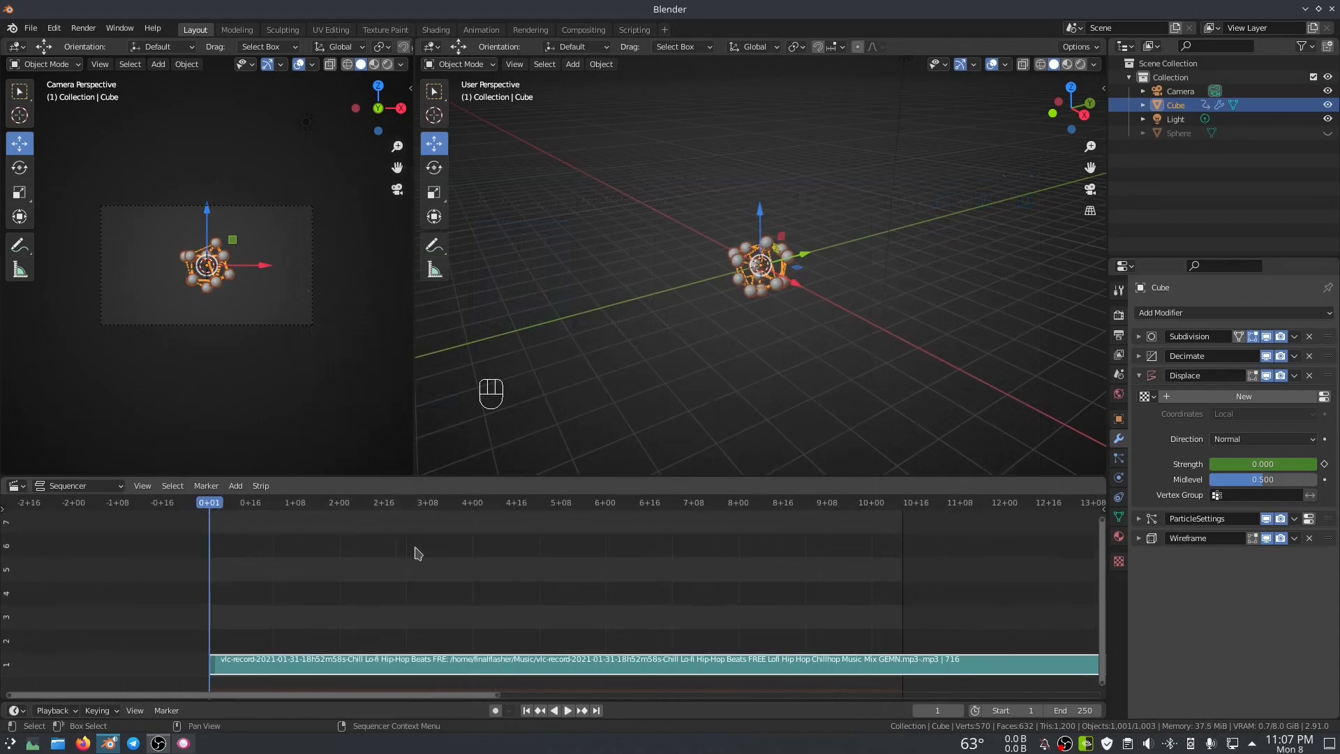
- Change the Video Sequencer area to a Timeline, play the animation to preview the displacement, and return to the first frame
{"action": "left_click", "coordinate": [16, 487]}
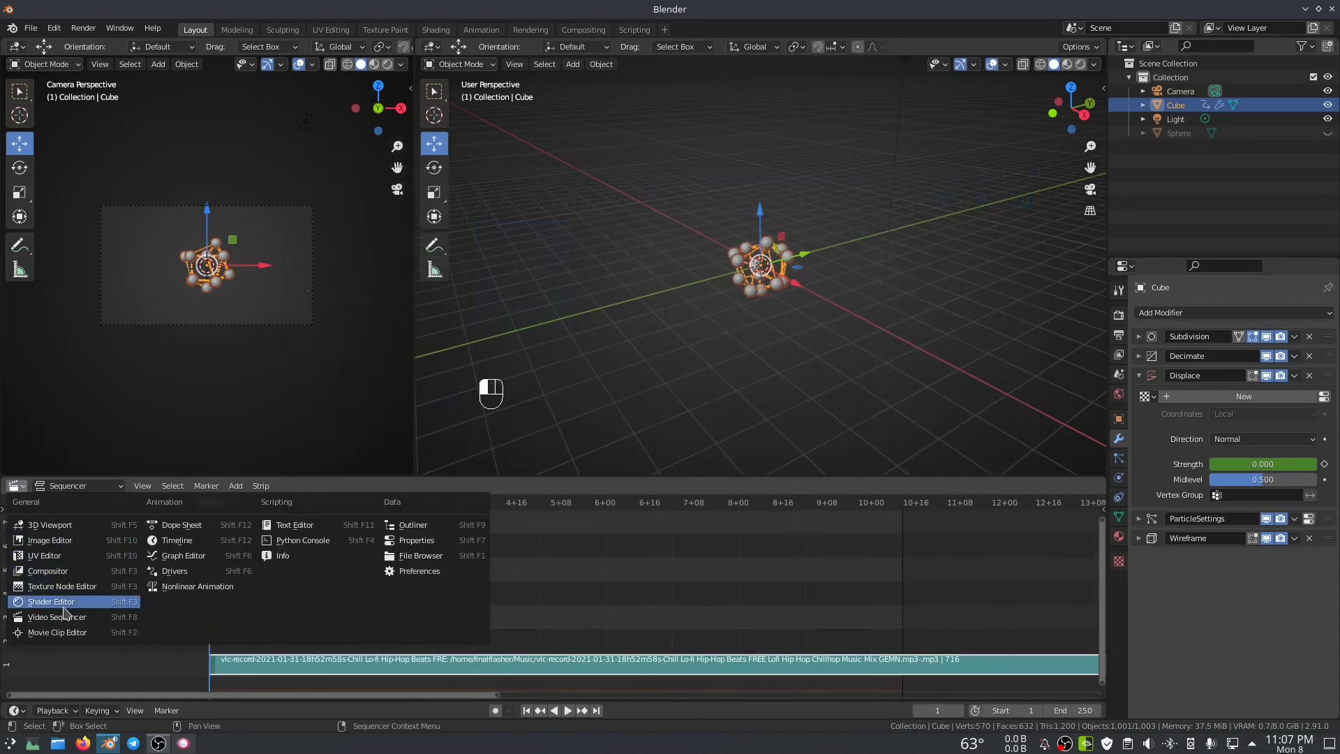
{"action": "left_click", "coordinate": [173, 542]}
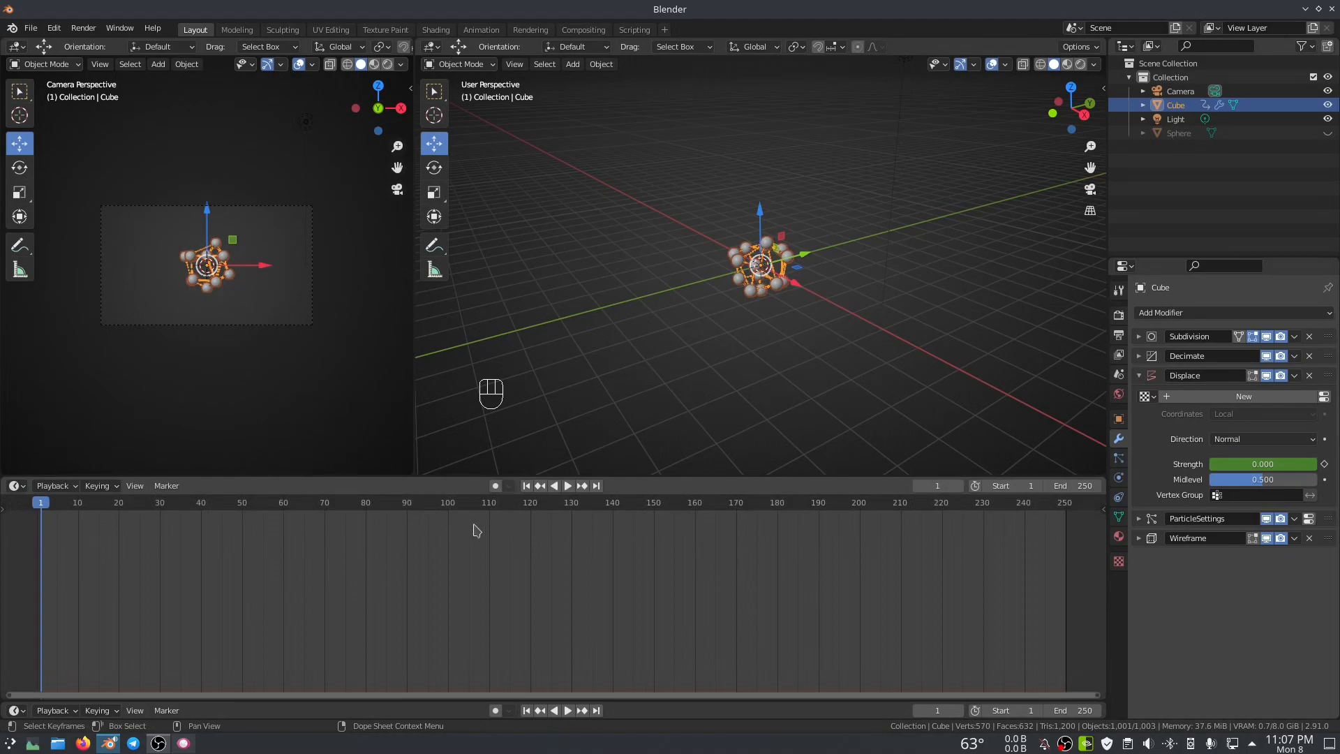
{"action": "left_click", "coordinate": [570, 487]}
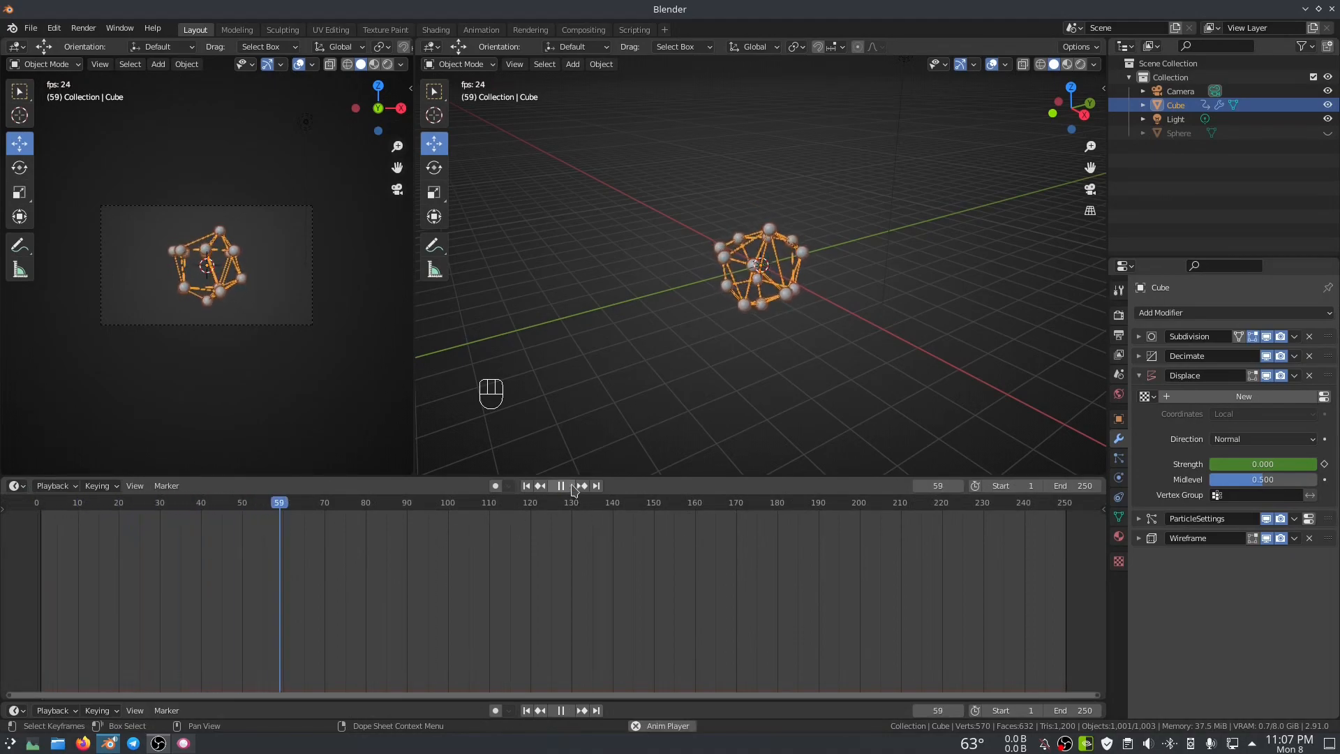
{"action": "left_click", "coordinate": [561, 486]}
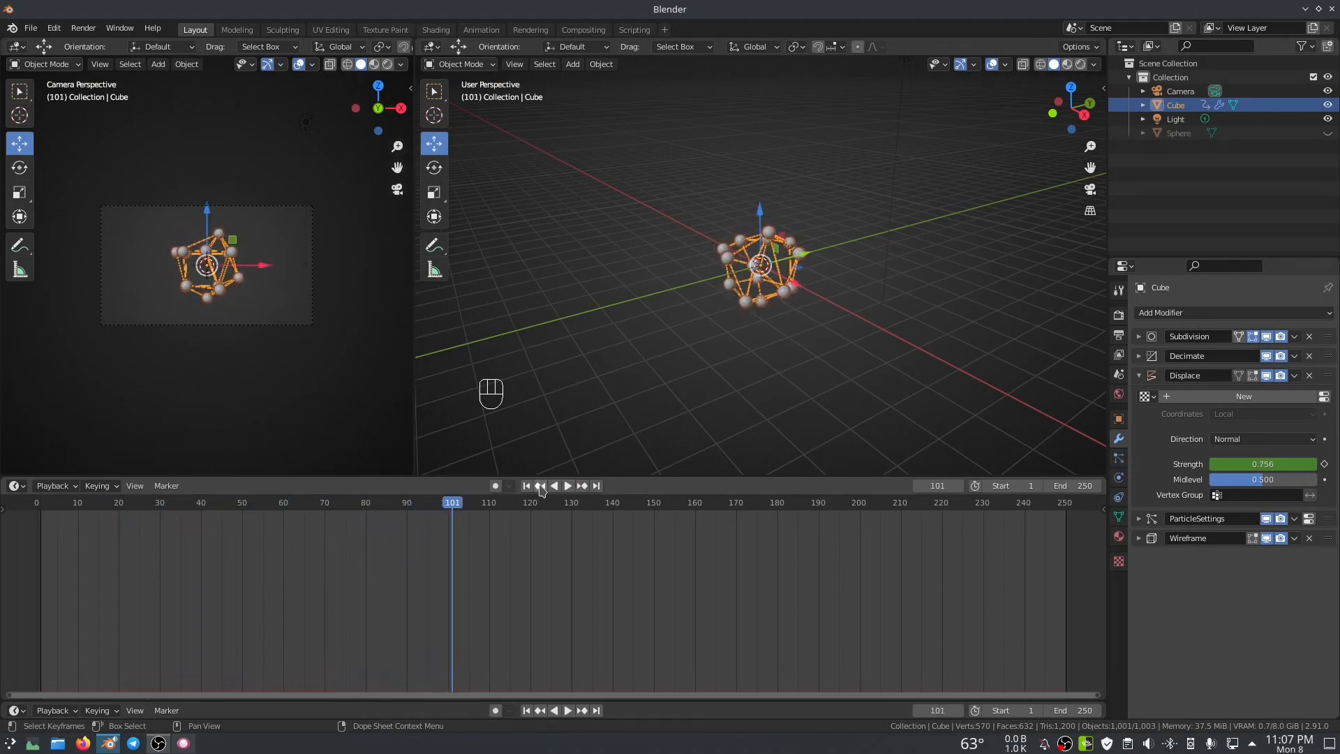
{"action": "left_click", "coordinate": [528, 486]}
{"action": "scroll", "coordinate": [729, 305], "scroll_direction": "up", "scroll_amount": 6}
{"action": "middle_click_drag", "start_coordinate": [729, 305], "coordinate": [784, 283]}
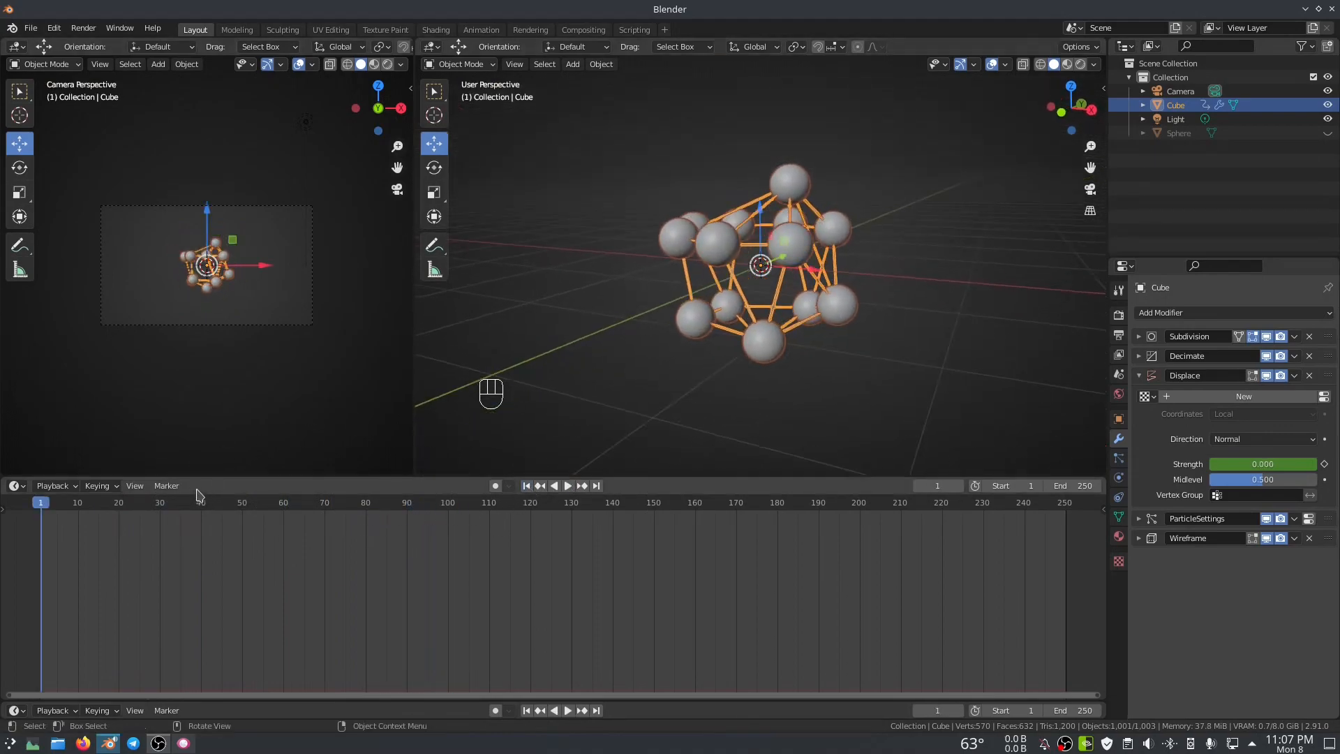
- Change the upper Timeline area back to the Graph Editor
{"action": "left_click", "coordinate": [17, 486]}
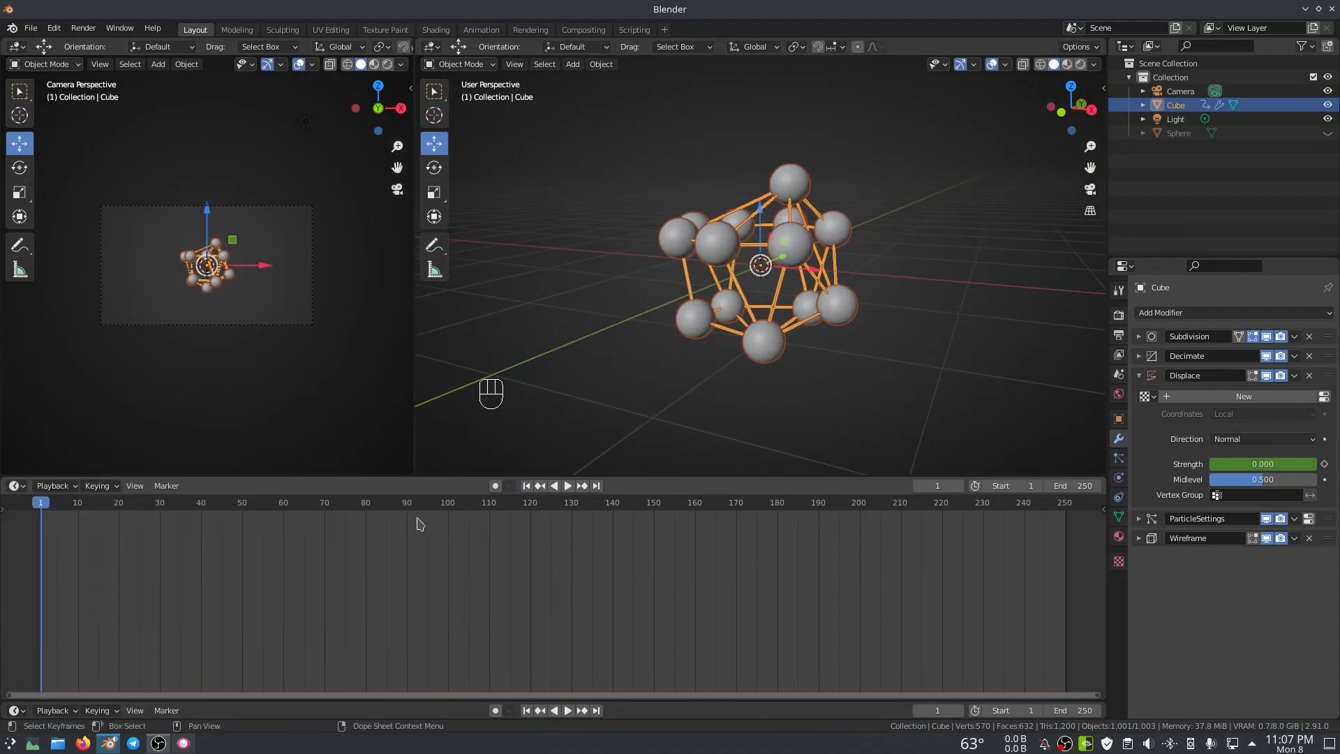
{"action": "left_click", "coordinate": [14, 486]}
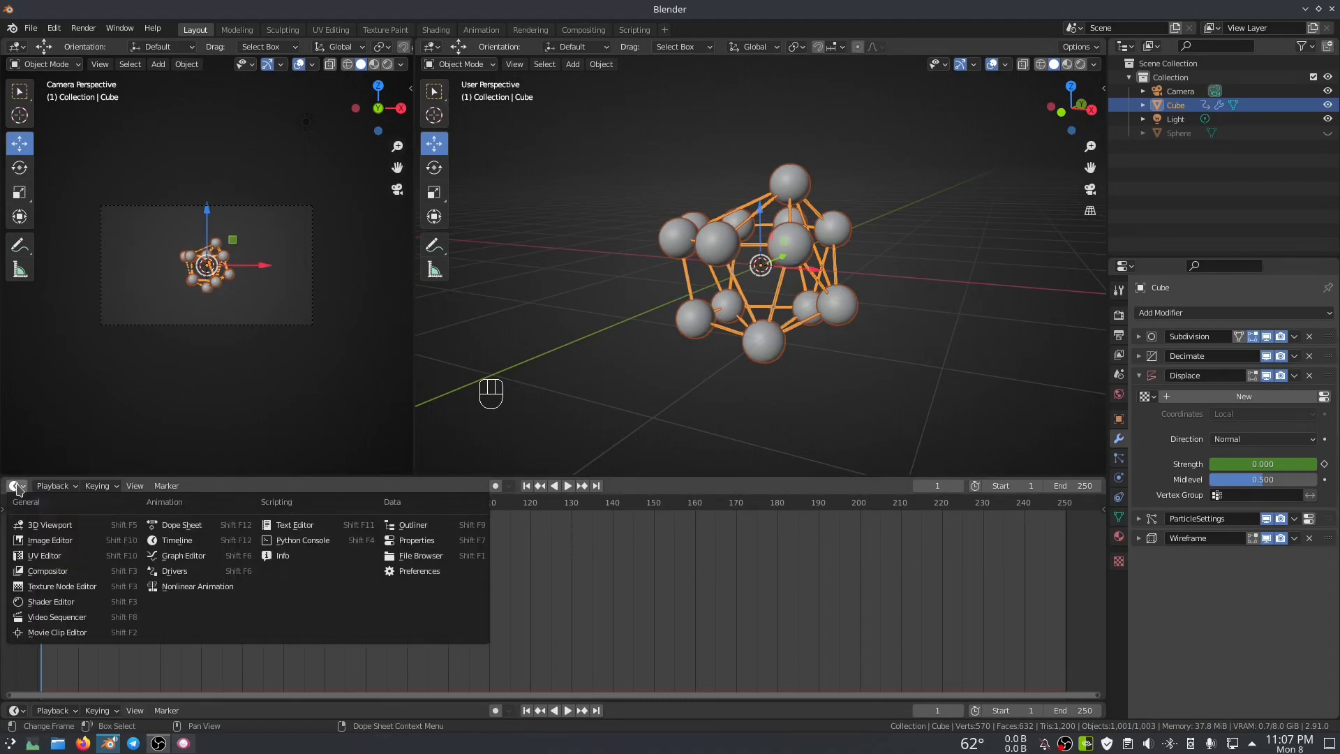
{"action": "left_click", "coordinate": [181, 555]}
- Set the cube's particle render scale to 0.05 and insert a keyframe on it at frame 1
{"action": "middle_click_drag", "start_coordinate": [646, 392], "coordinate": [663, 405]}
{"action": "middle_click_drag", "start_coordinate": [791, 396], "coordinate": [730, 405], "text": "shift"}
{"action": "scroll", "coordinate": [731, 411], "scroll_direction": "up", "scroll_amount": 1}
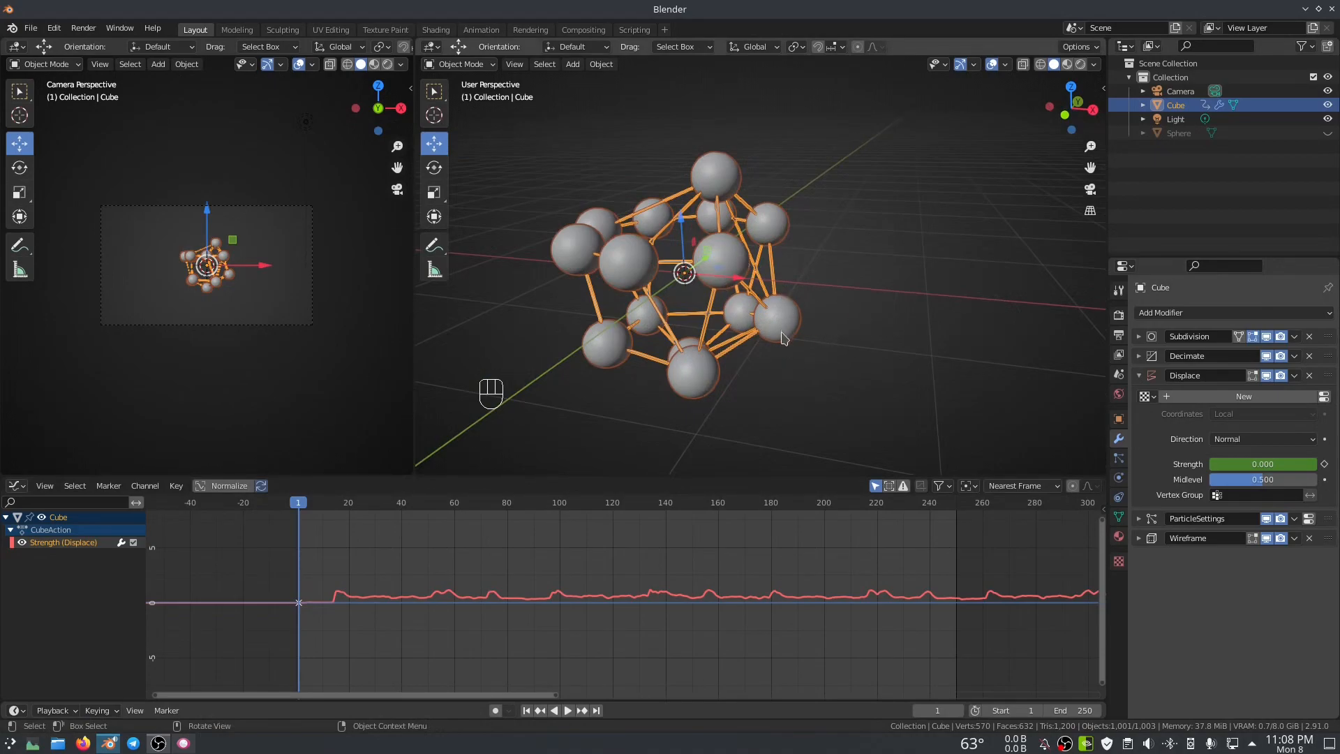
{"action": "left_click", "coordinate": [1120, 460]}
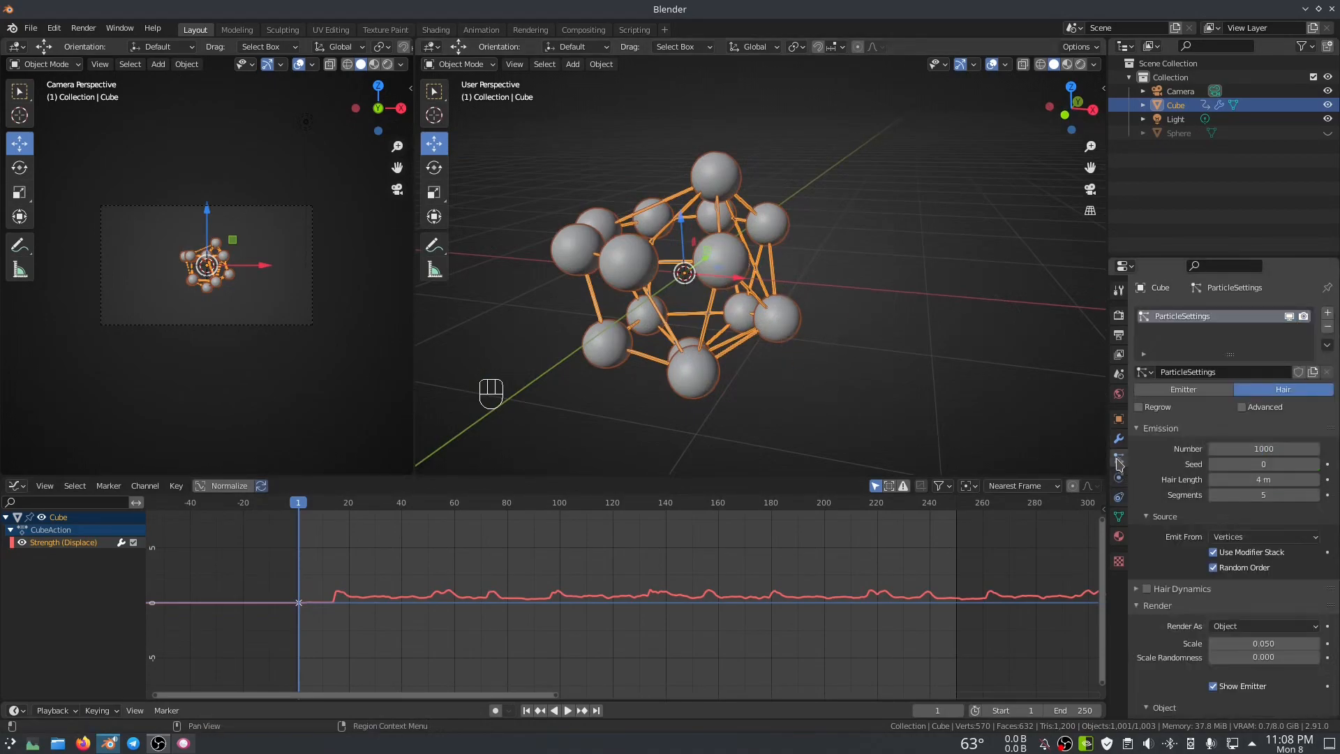
{"action": "scroll", "coordinate": [1164, 561], "scroll_direction": "down", "scroll_amount": 3}
{"action": "left_click_drag", "start_coordinate": [1263, 560], "coordinate": [1251, 561]}
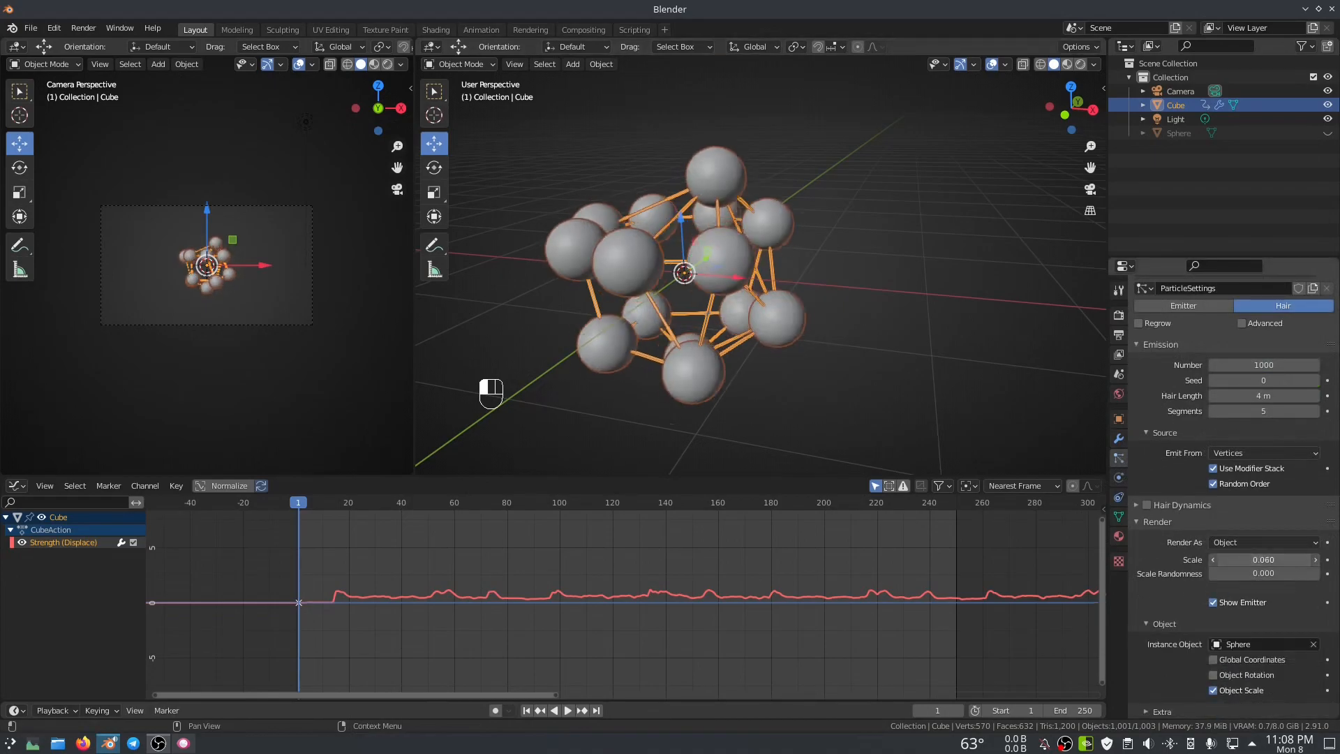
{"action": "right_click", "coordinate": [1268, 558]}
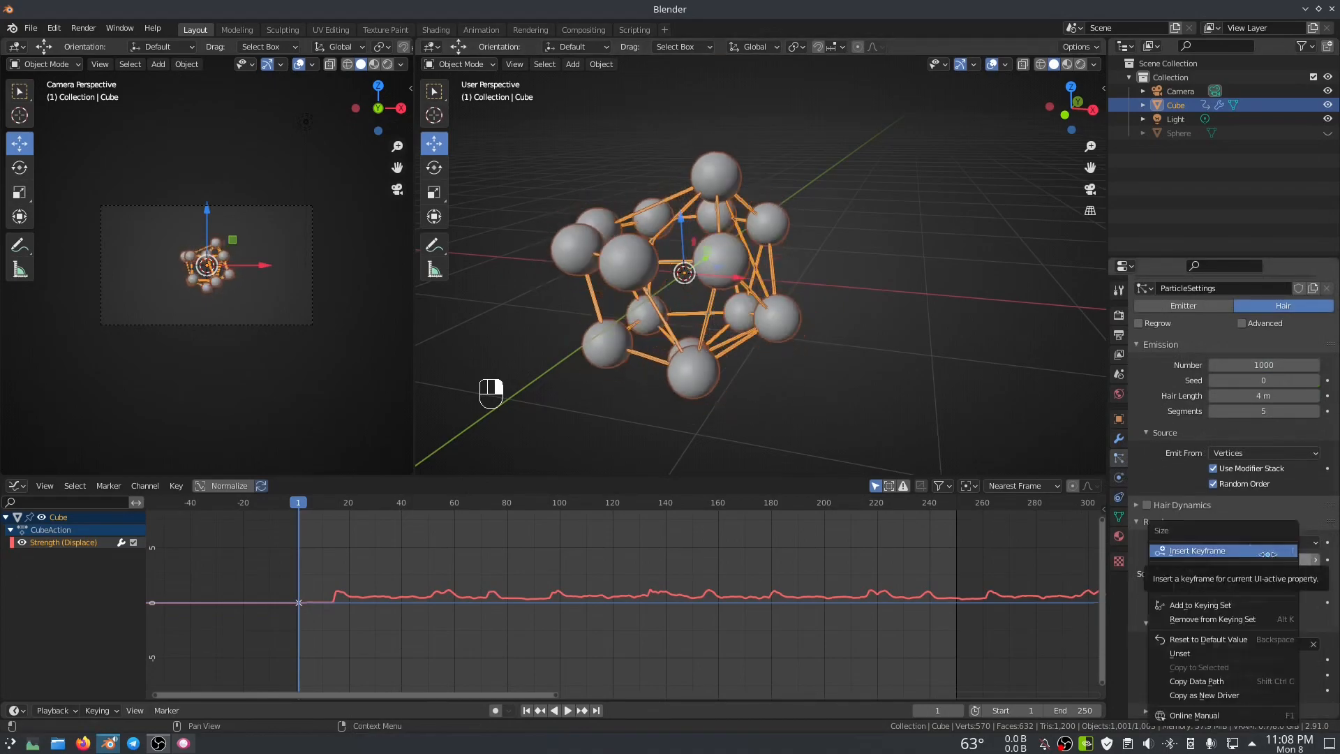
{"action": "key", "text": "Escape"}
{"action": "left_click", "coordinate": [1260, 559]}
{"action": "type", "text": "0.05"}
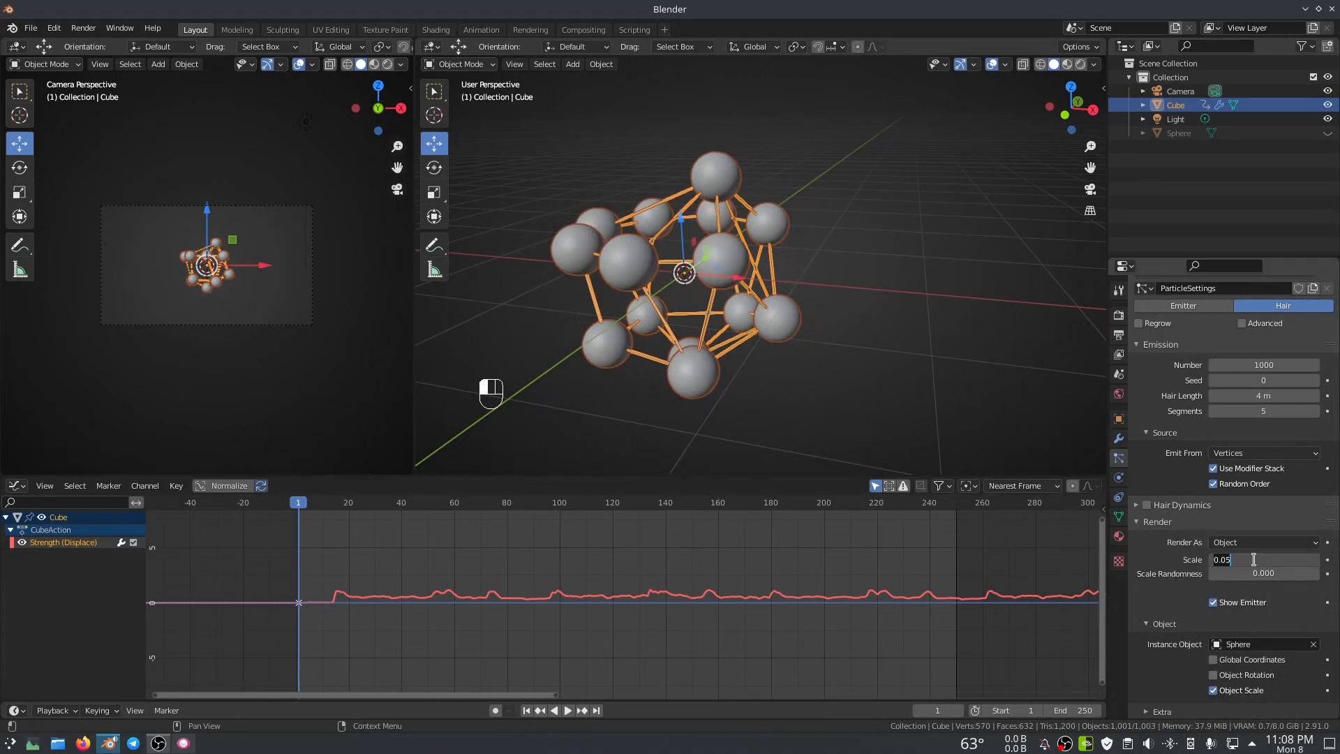
{"action": "key", "text": "Return"}
{"action": "right_click", "coordinate": [1233, 556]}
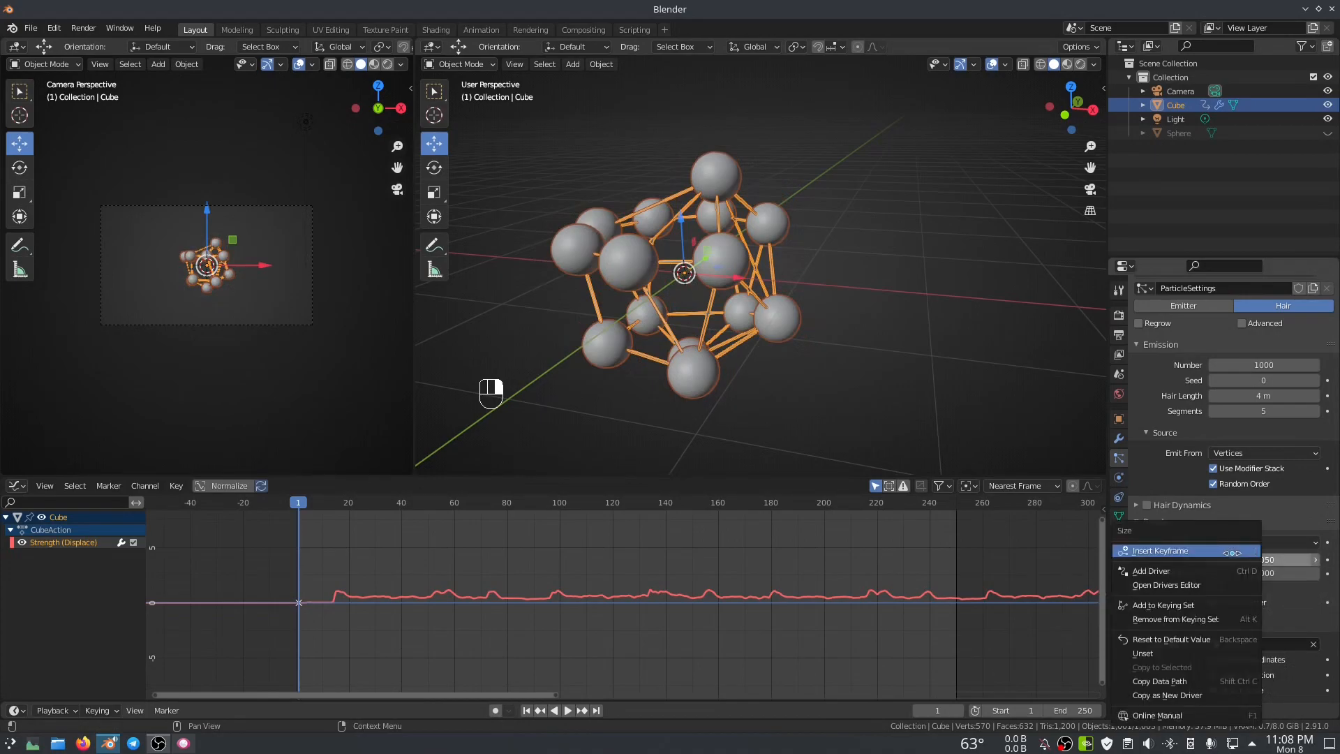
{"action": "left_click", "coordinate": [1232, 553]}
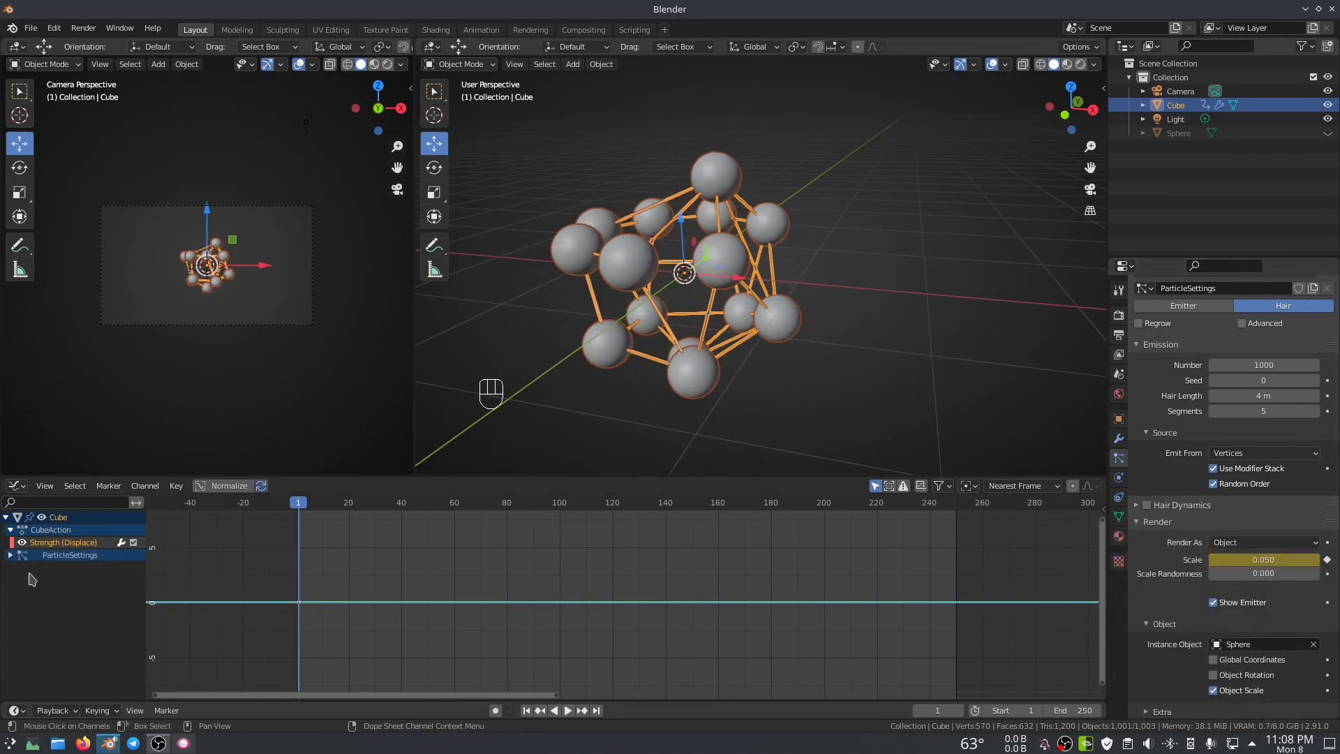
{"action": "left_click", "coordinate": [10, 555]}
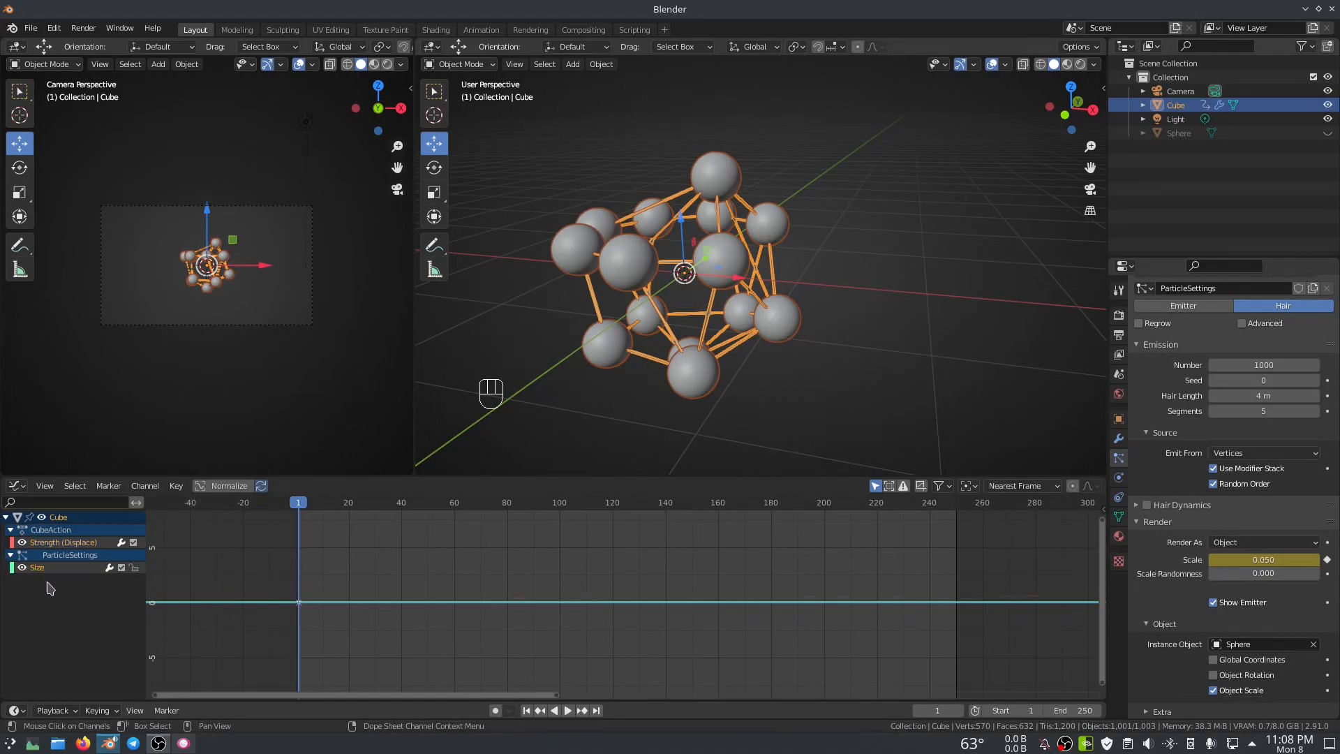
{"action": "left_click", "coordinate": [176, 485]}
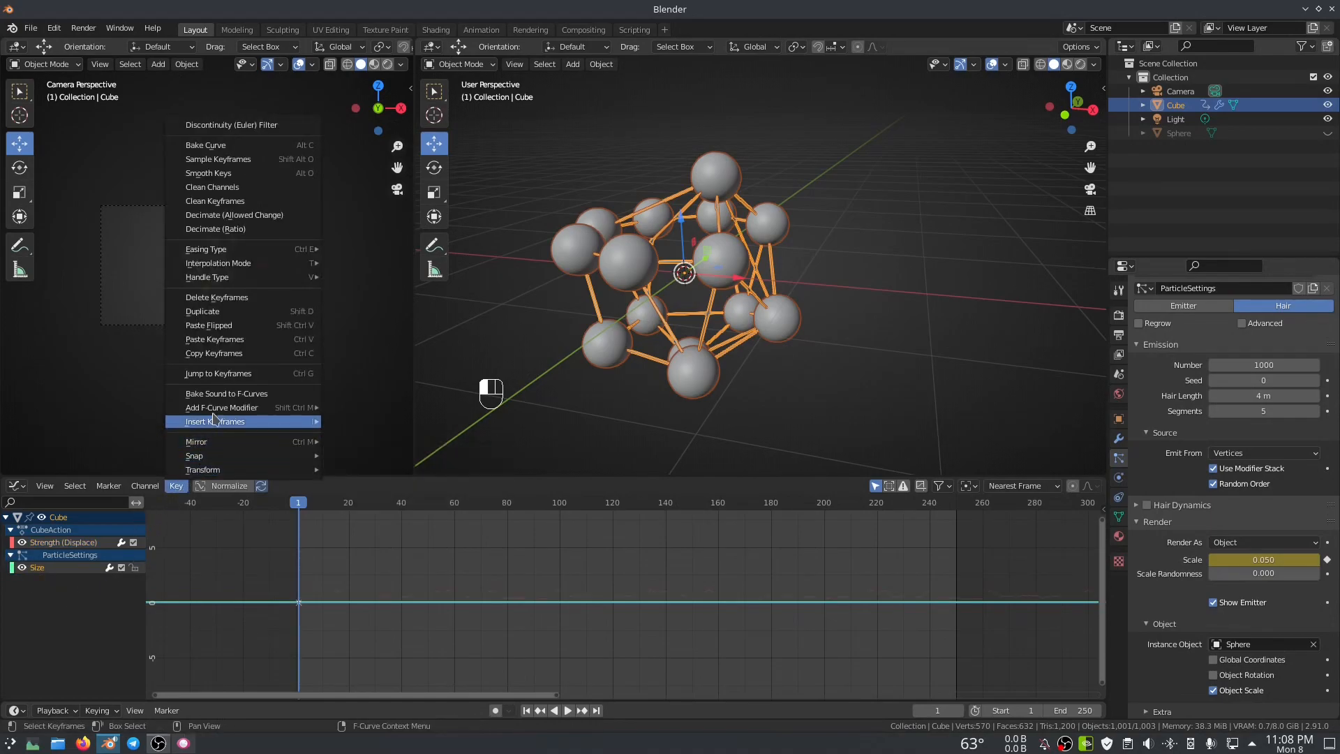
{"action": "left_click", "coordinate": [219, 394]}
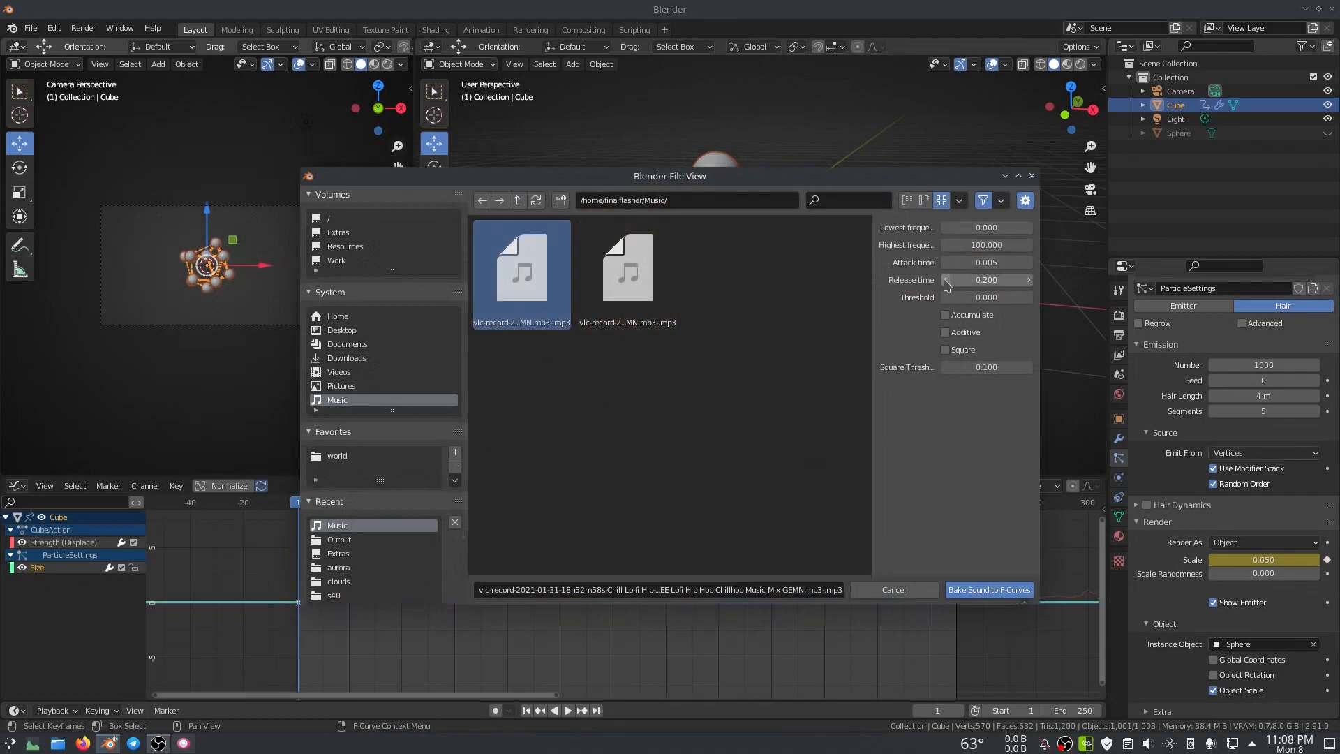
{"action": "left_click", "coordinate": [991, 227]}
{"action": "type", "text": "0.0"}
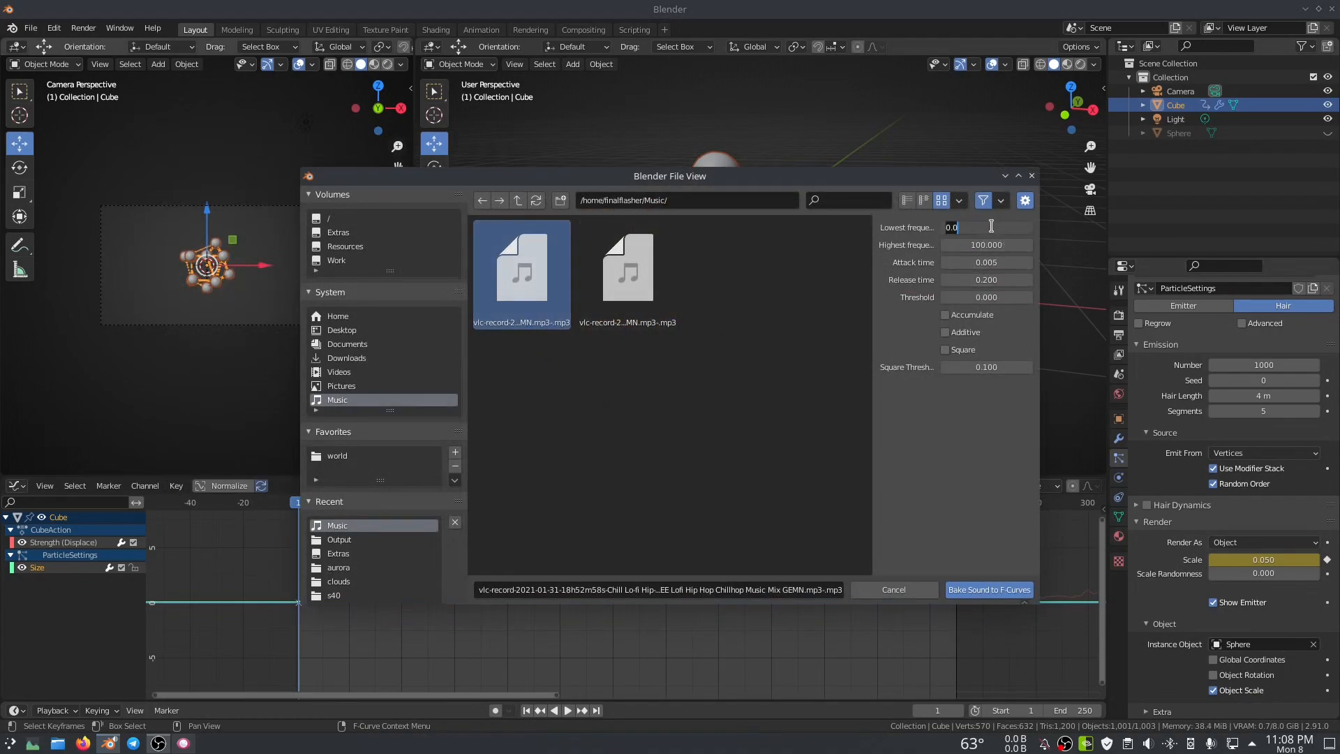
{"action": "key", "text": "Return"}
{"action": "left_click", "coordinate": [990, 240]}
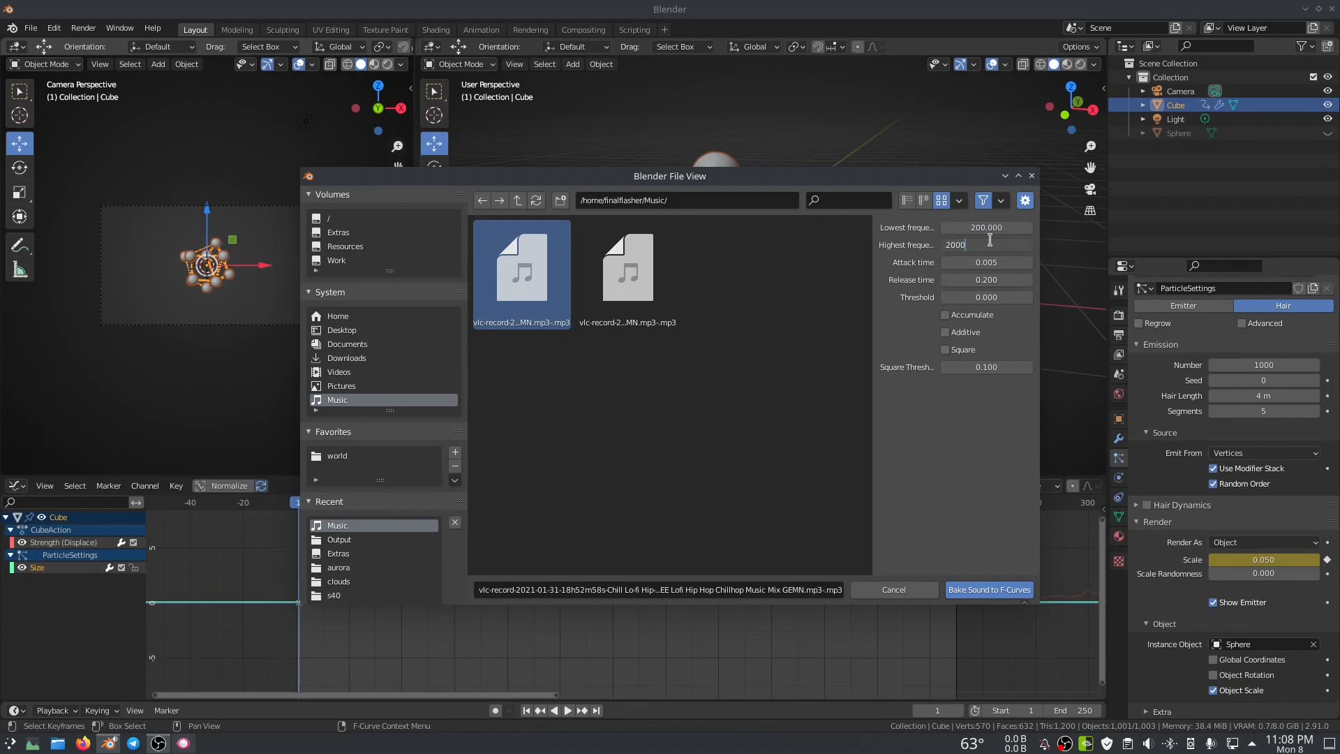
{"action": "type", "text": "2000"}
{"action": "left_click", "coordinate": [997, 588]}
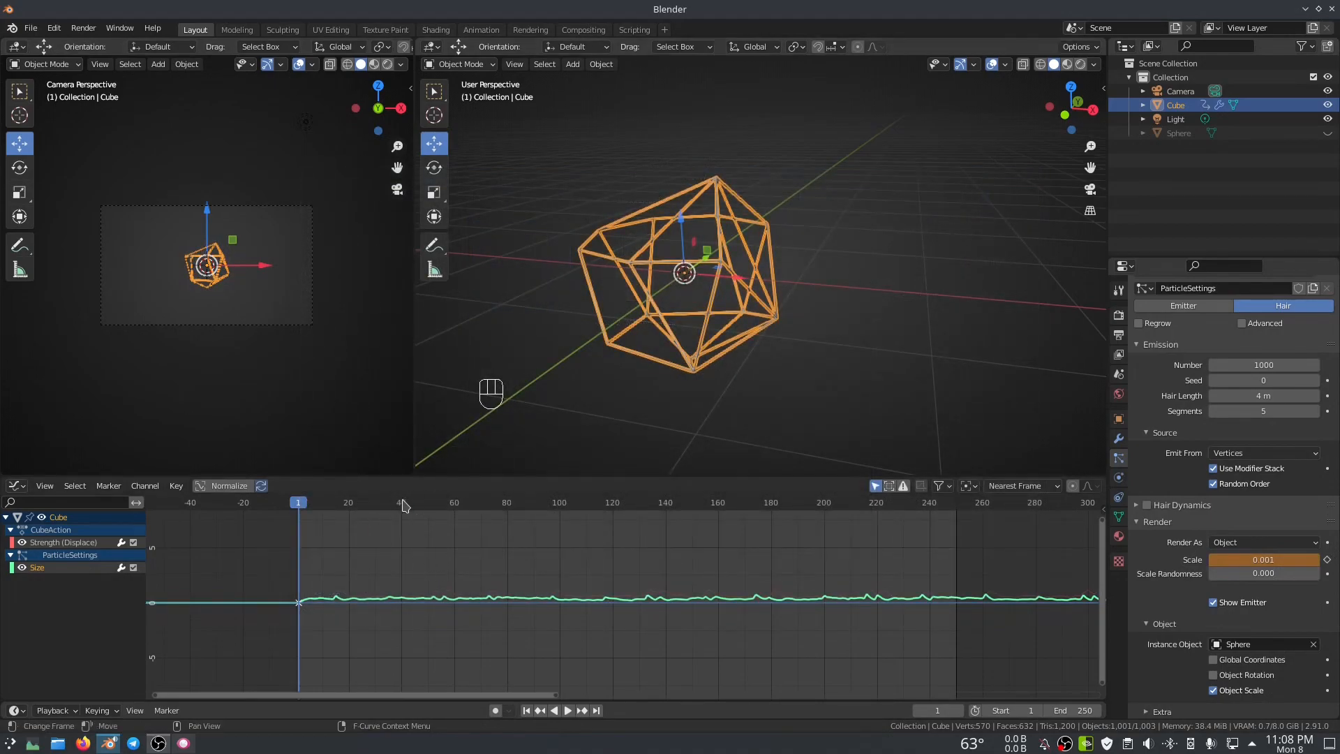
- Preview the particle scaling in playback, then reduce the hidden Sphere object's scale to 0.160 on all axes
{"action": "key", "text": "space"}
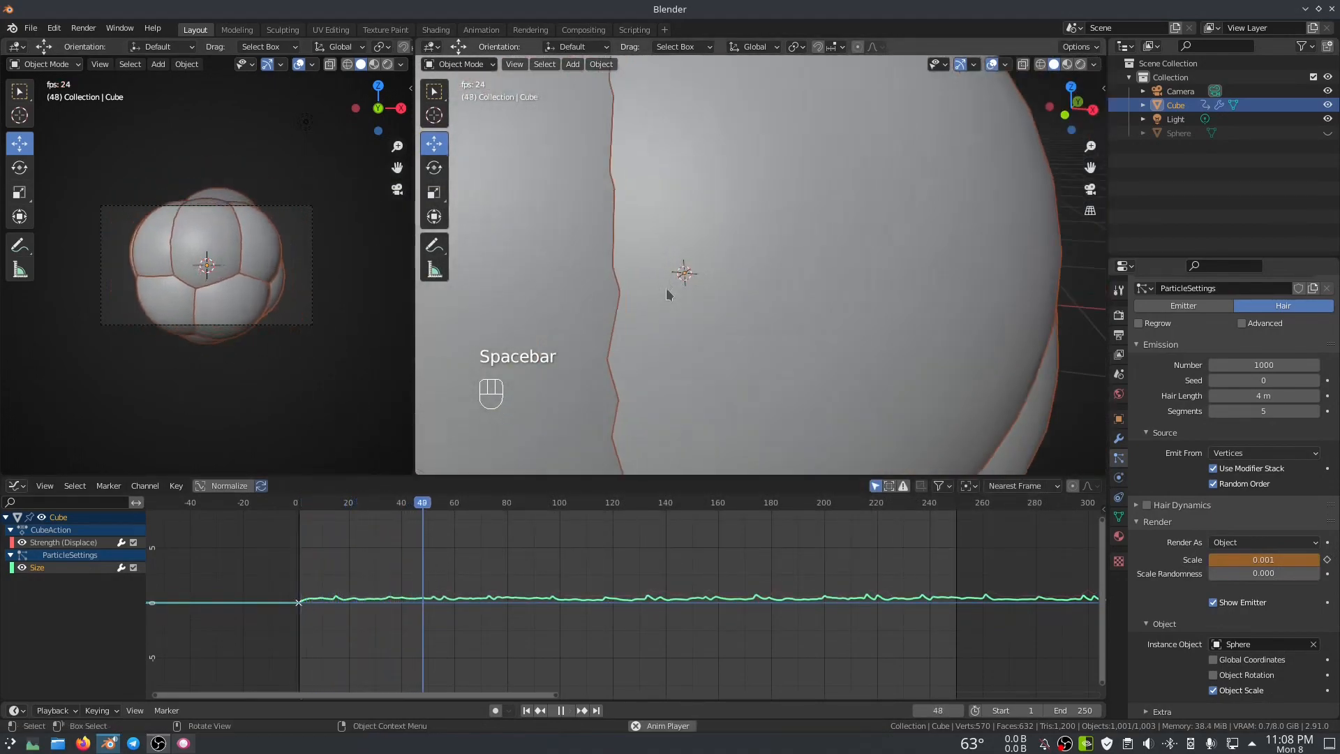
{"action": "key", "text": "space"}
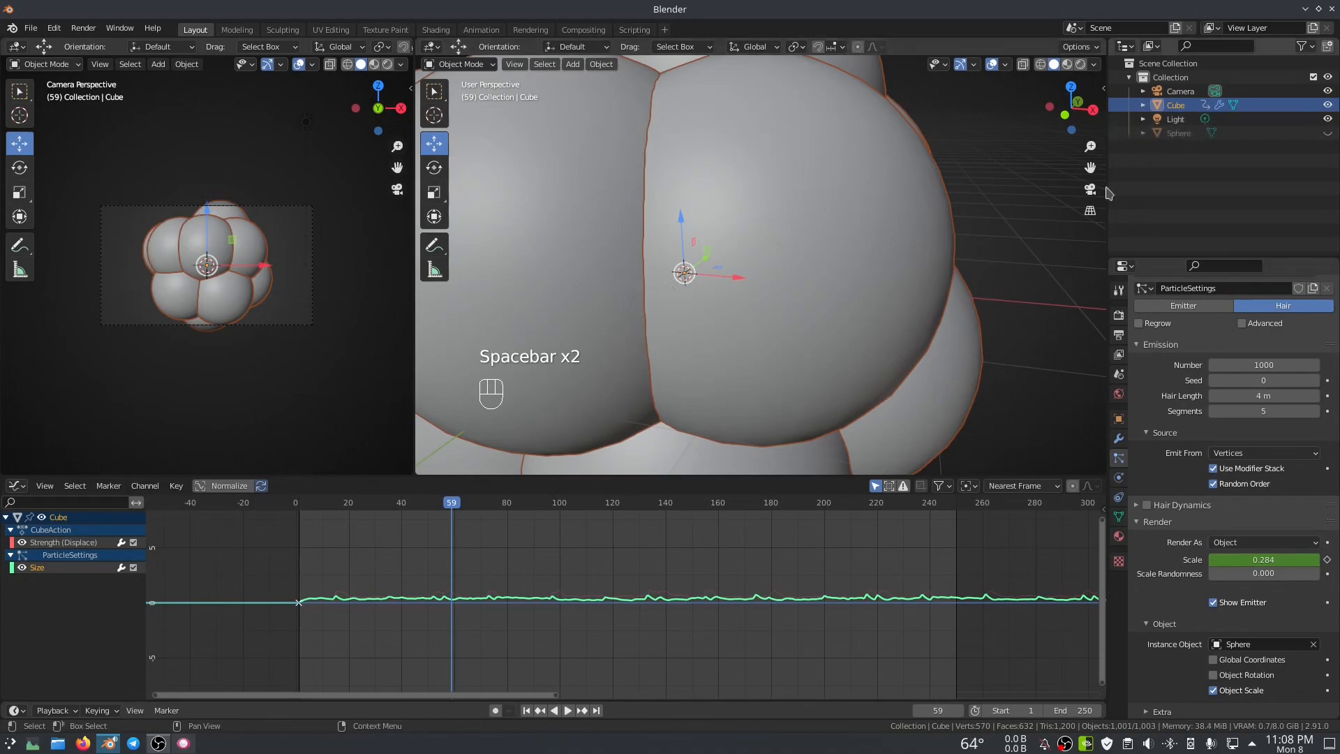
{"action": "left_click", "coordinate": [1187, 134]}
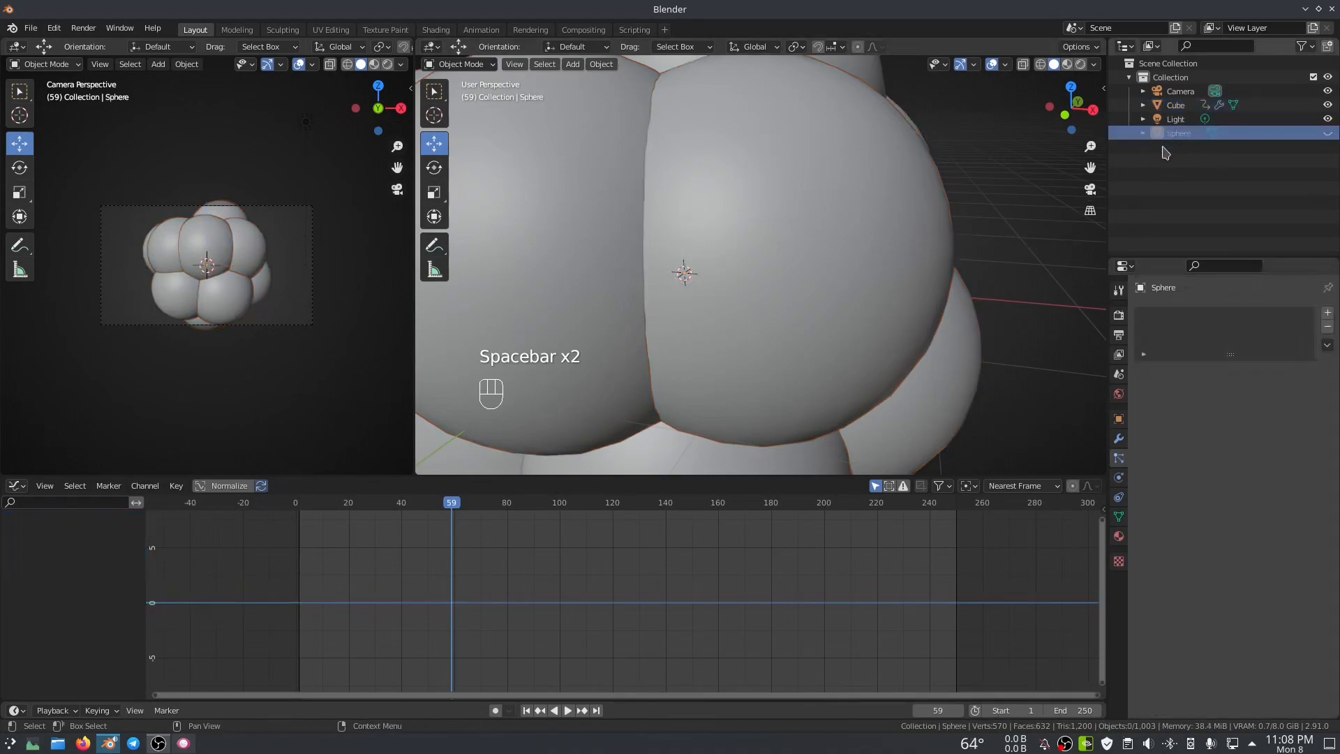
{"action": "left_click", "coordinate": [1119, 420]}
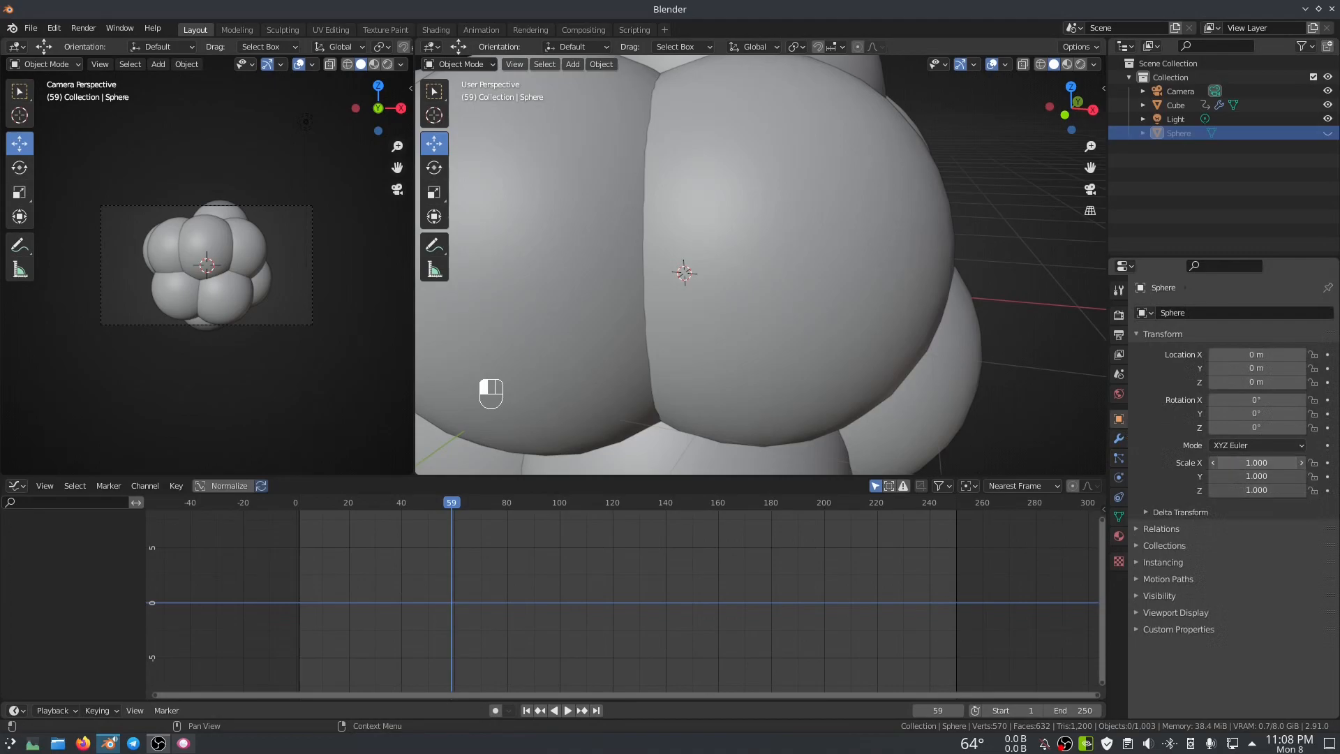
{"action": "left_click", "coordinate": [1256, 463]}
{"action": "left_click_drag", "start_coordinate": [1257, 463], "coordinate": [1142, 463]}
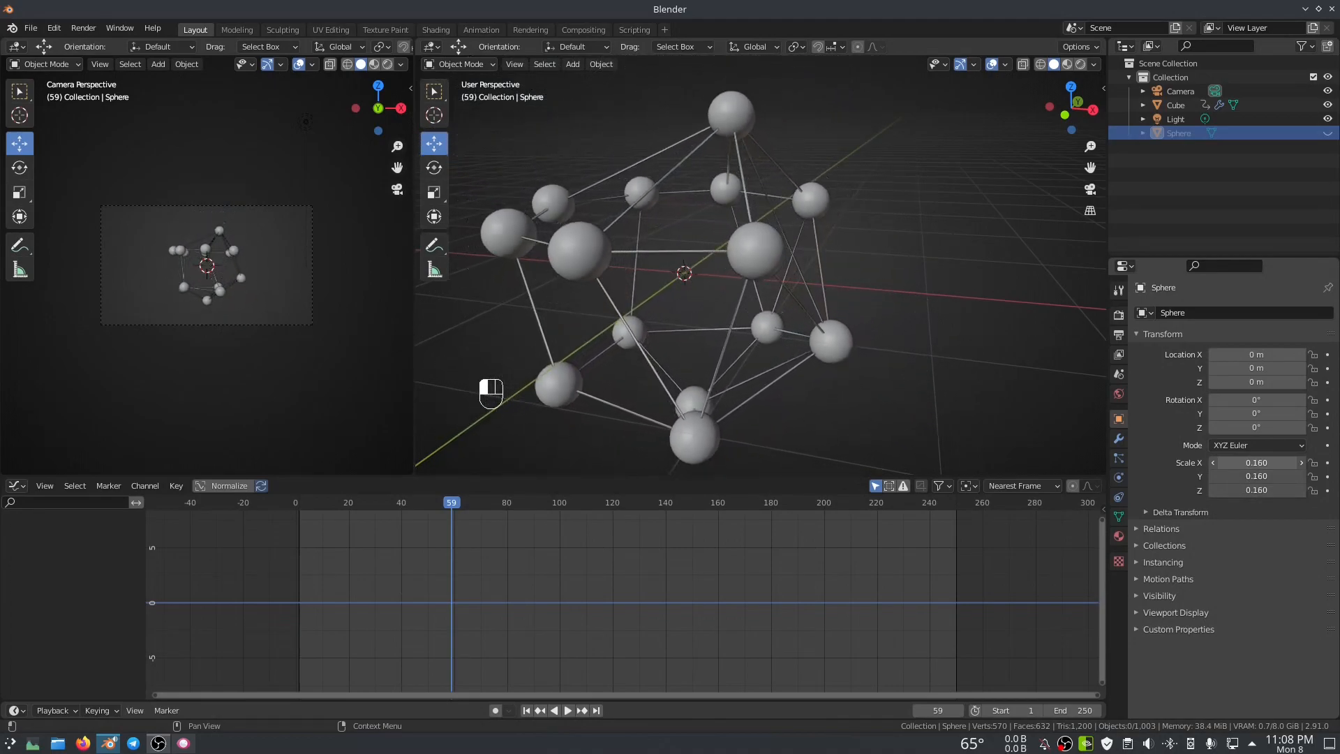
- Reduce the Sphere's scale further to 0.070 on all axes while the animation plays, then stop playback
{"action": "key", "text": "space"}
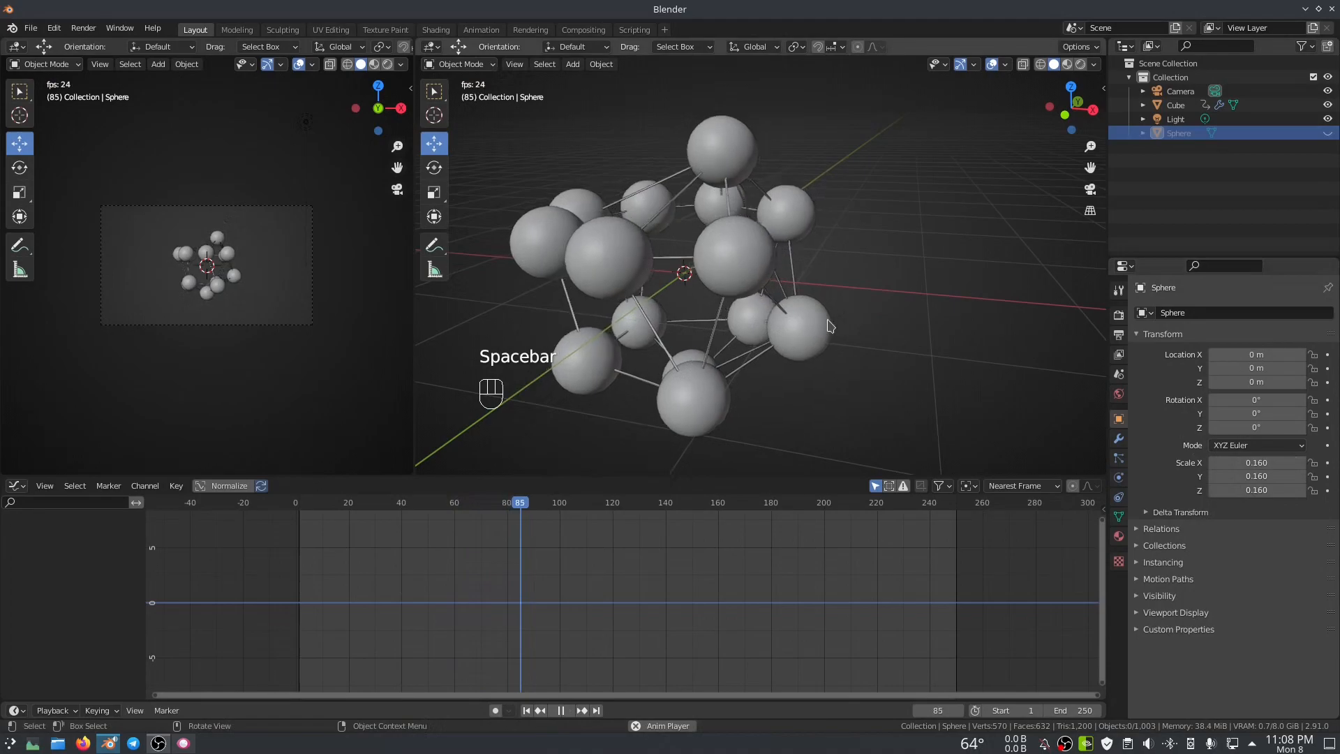
{"action": "left_click_drag", "start_coordinate": [1256, 463], "coordinate": [1244, 463]}
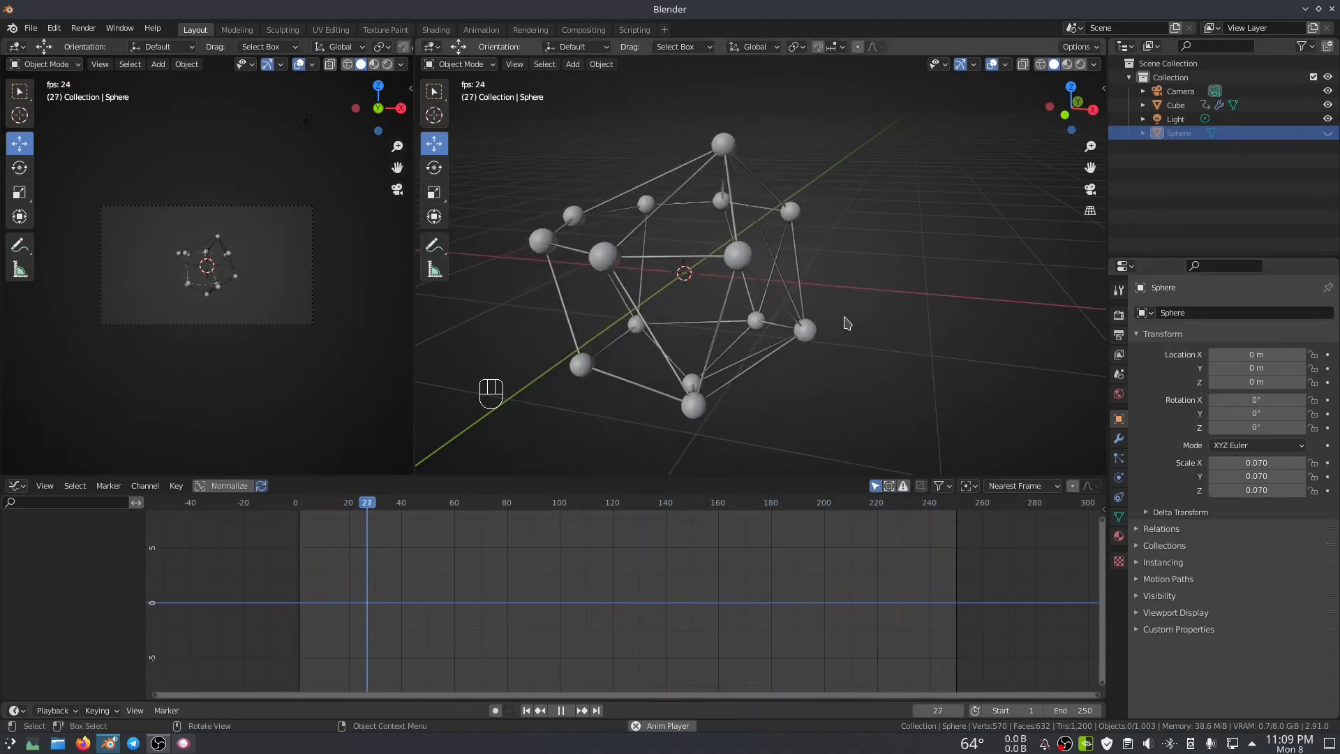
{"action": "key", "text": "space"}
- Add a Plain Axes empty and move it up along Z to sit above the cube
{"action": "middle_click_drag", "start_coordinate": [801, 321], "coordinate": [774, 277]}
{"action": "key", "text": "shift+a"}
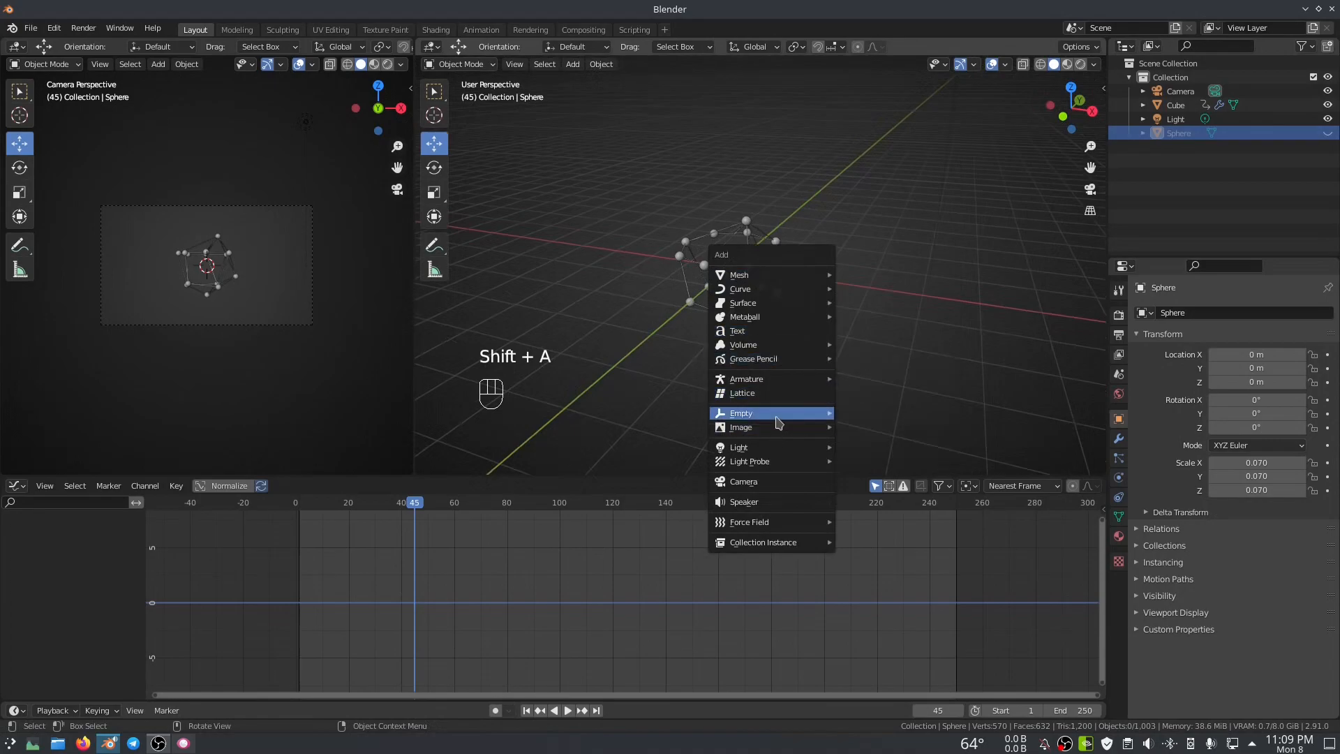
{"action": "mouse_move", "coordinate": [776, 414]}
{"action": "left_click", "coordinate": [861, 414]}
{"action": "key", "text": "g"}
{"action": "key", "text": "z"}
{"action": "left_click", "coordinate": [731, 136]}
- Create a new texture for the cube's Displace modifier and set its type to Clouds
{"action": "middle_click_drag", "start_coordinate": [731, 136], "coordinate": [713, 204]}
{"action": "left_click", "coordinate": [753, 293]}
{"action": "scroll", "coordinate": [756, 296], "scroll_direction": "up", "scroll_amount": 3}
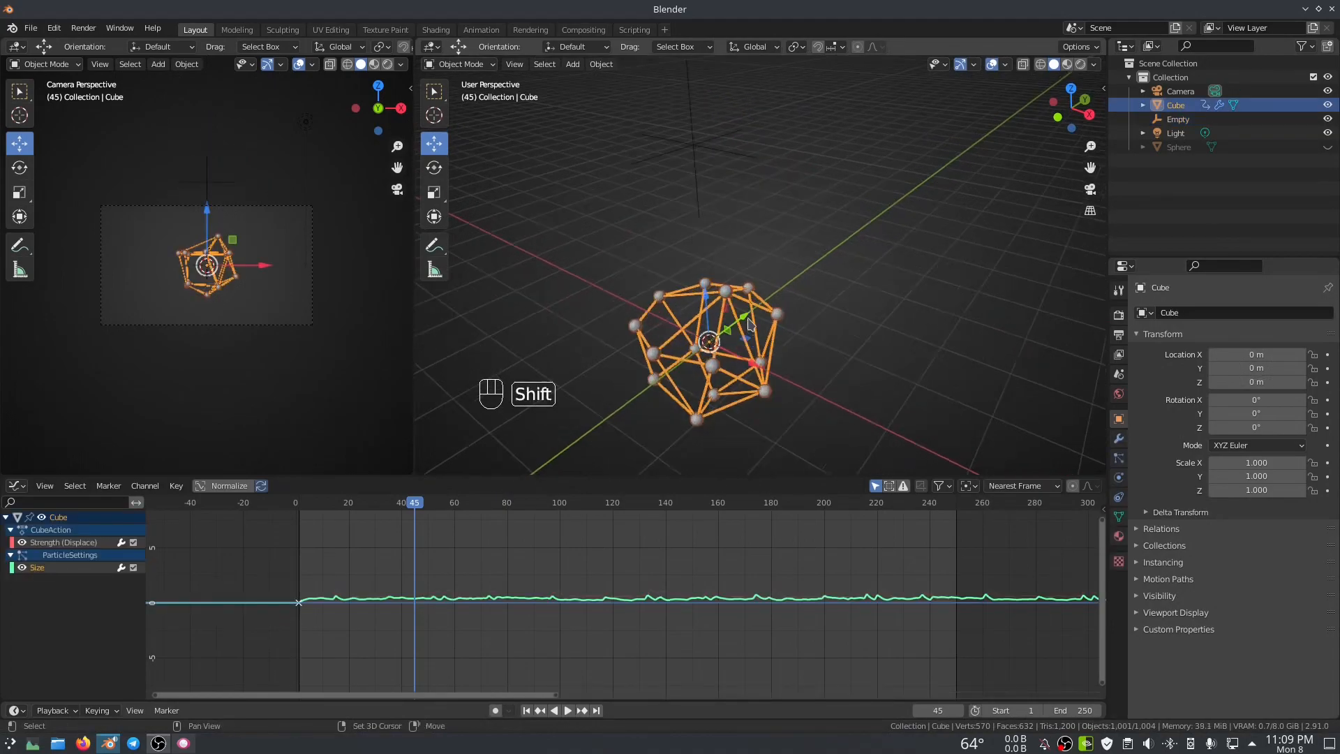
{"action": "left_click", "coordinate": [1119, 438]}
{"action": "middle_click_drag", "start_coordinate": [774, 311], "coordinate": [750, 334], "text": "shift"}
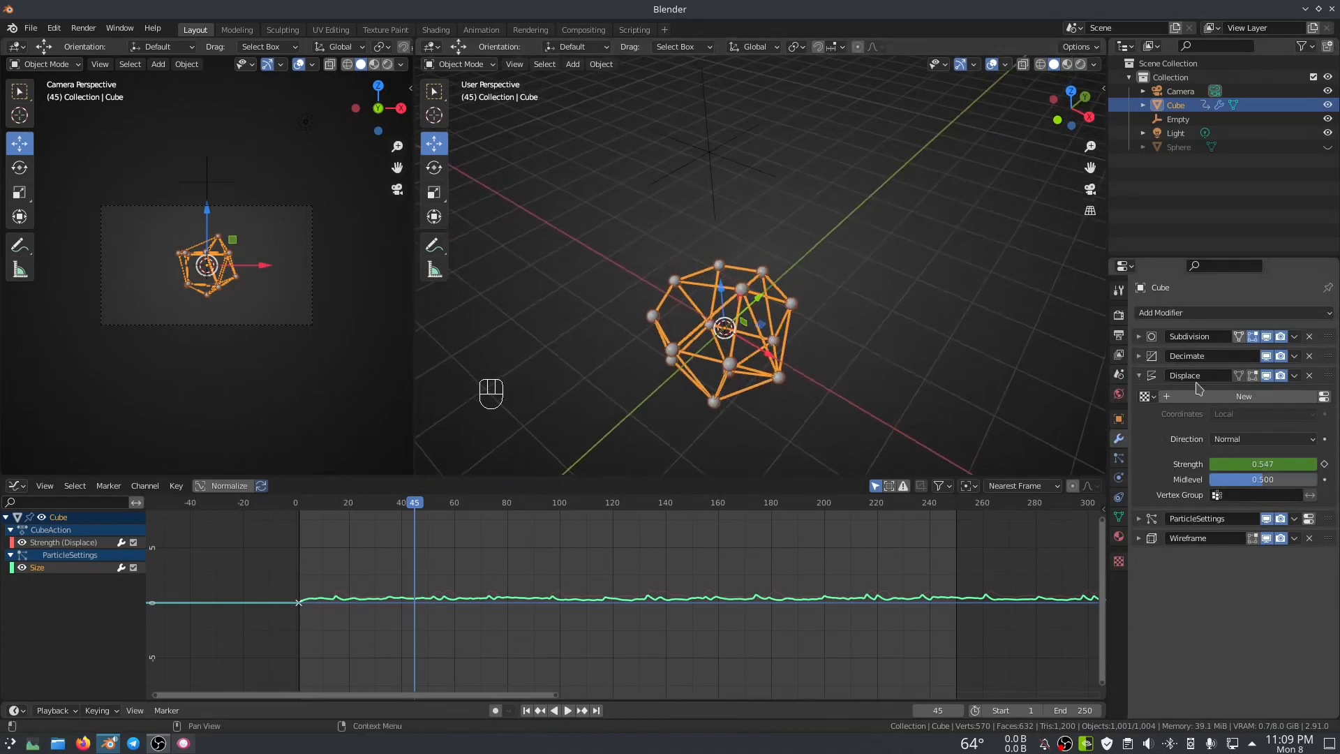
{"action": "left_click", "coordinate": [1325, 398]}
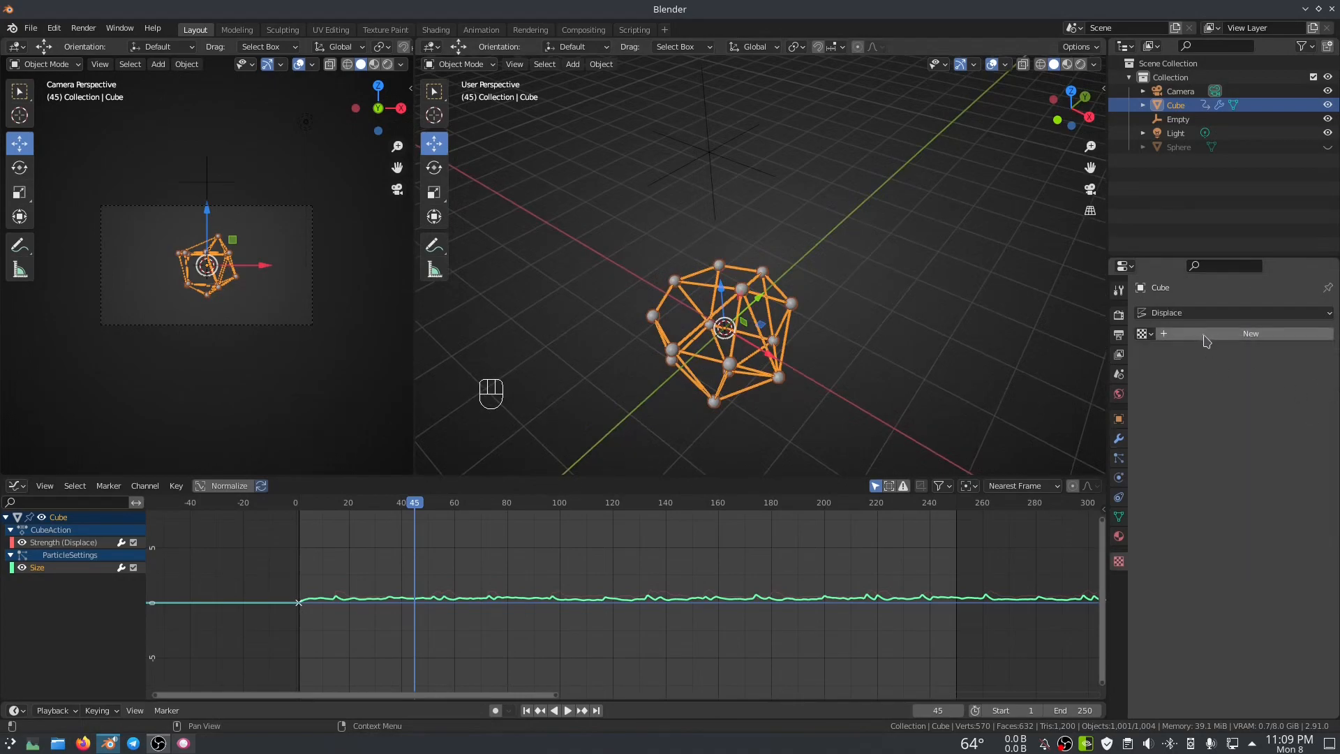
{"action": "left_click", "coordinate": [1206, 341]}
{"action": "left_click", "coordinate": [1229, 355]}
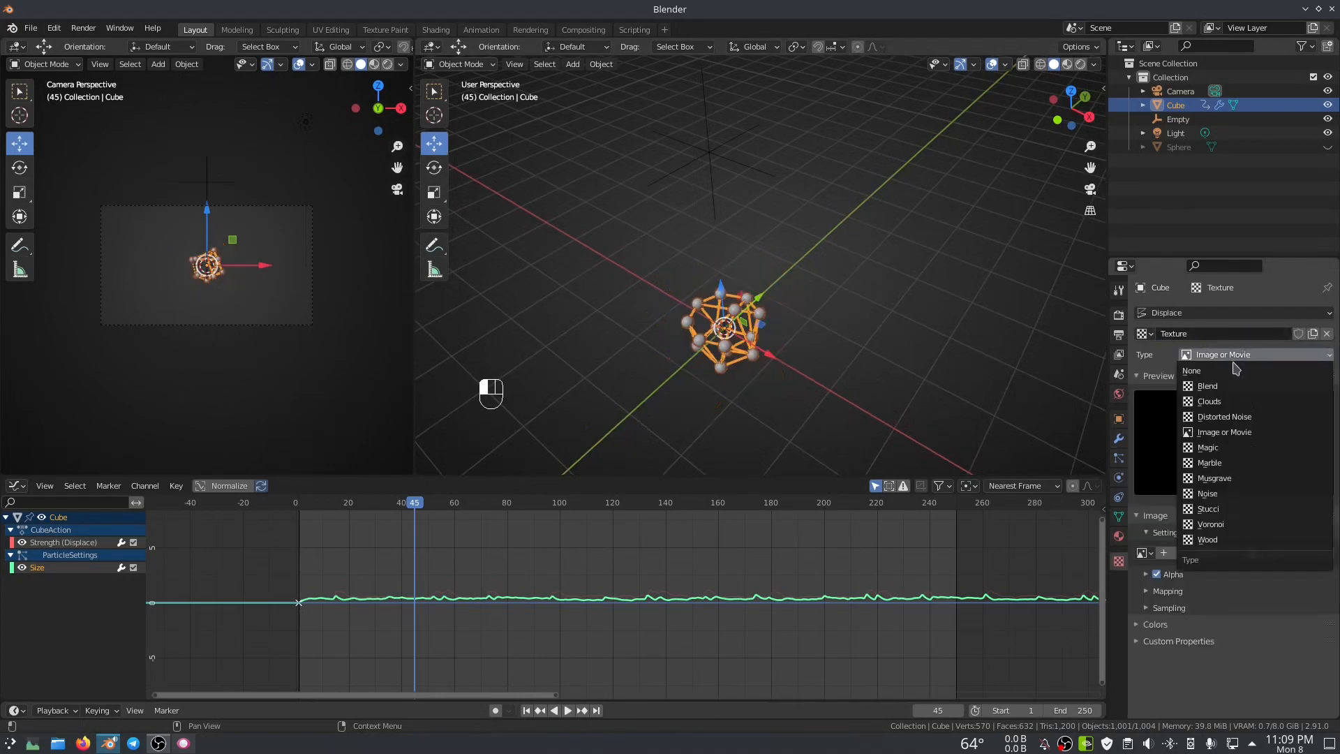
{"action": "left_click", "coordinate": [1215, 402]}
- Set the cube's Displace modifier to Object texture coordinates and choose the Empty as the coordinate object
{"action": "left_click", "coordinate": [1119, 438]}
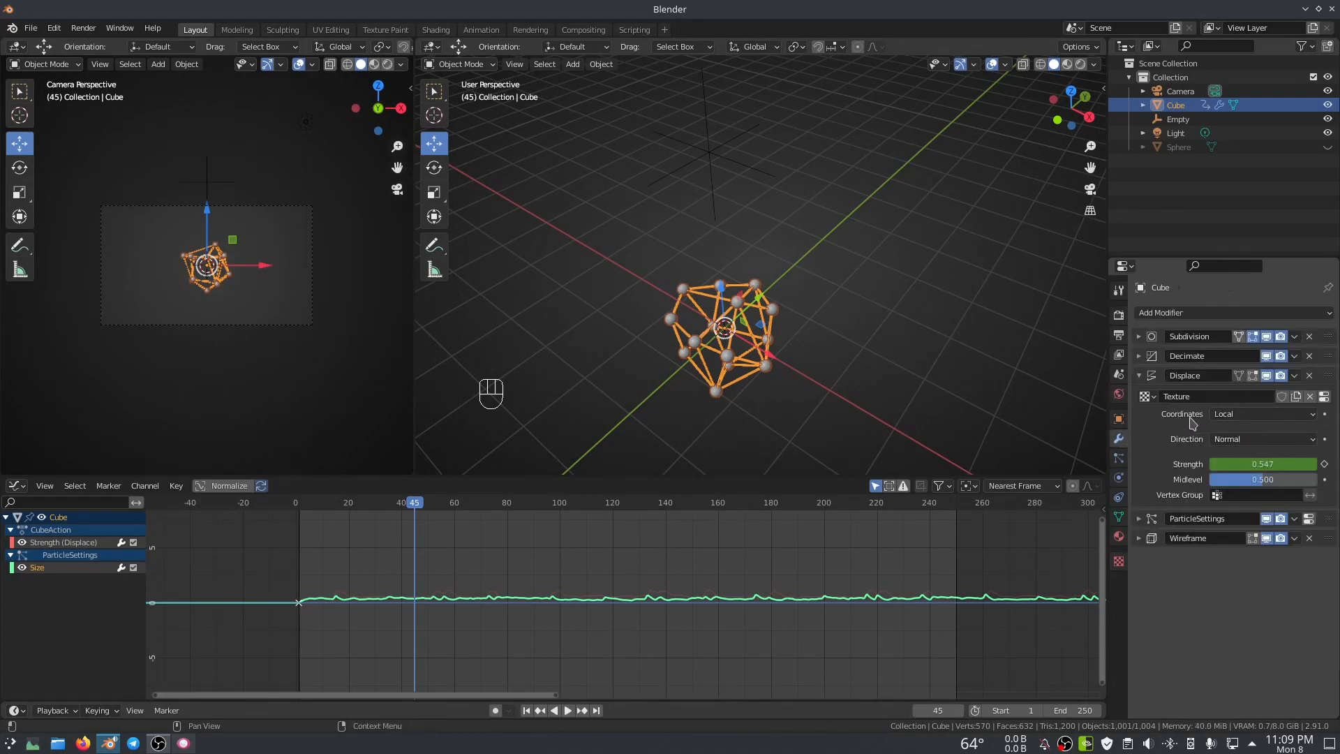
{"action": "left_click", "coordinate": [1242, 415]}
{"action": "left_click", "coordinate": [1233, 438]}
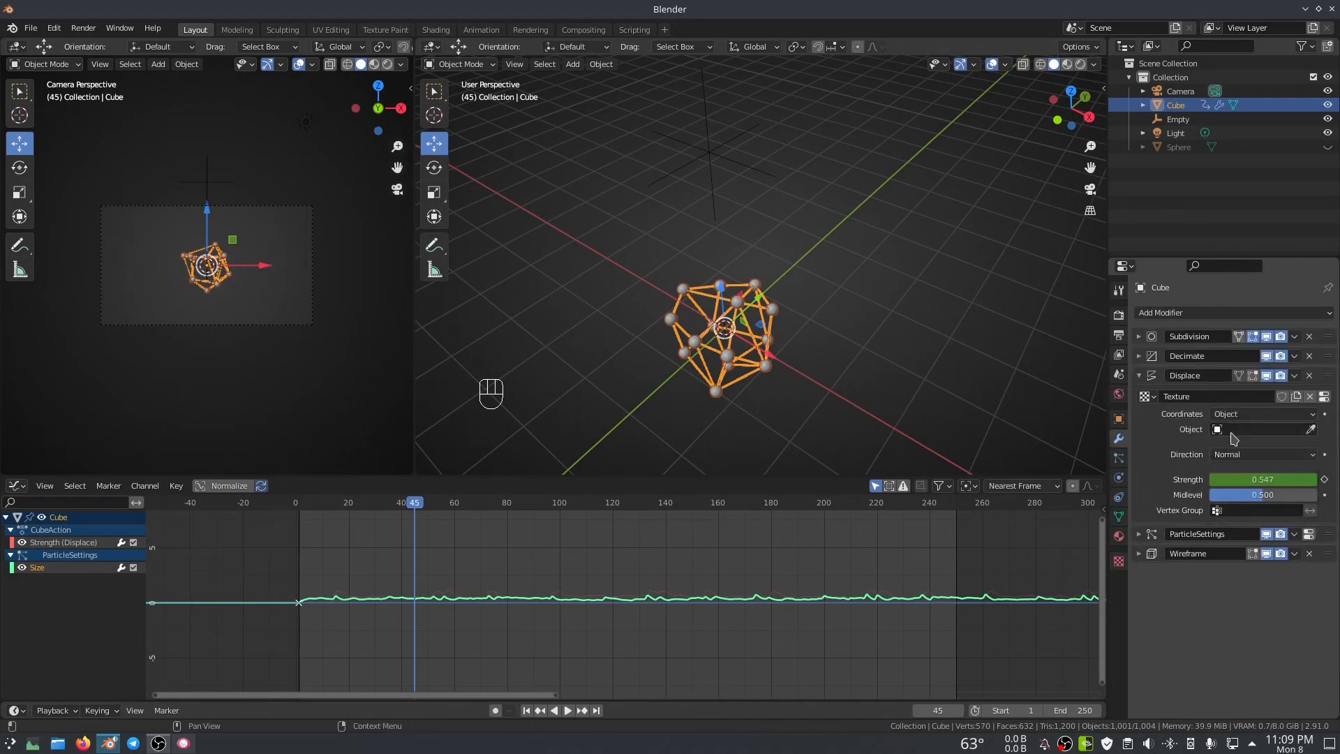
{"action": "left_click", "coordinate": [1312, 430]}
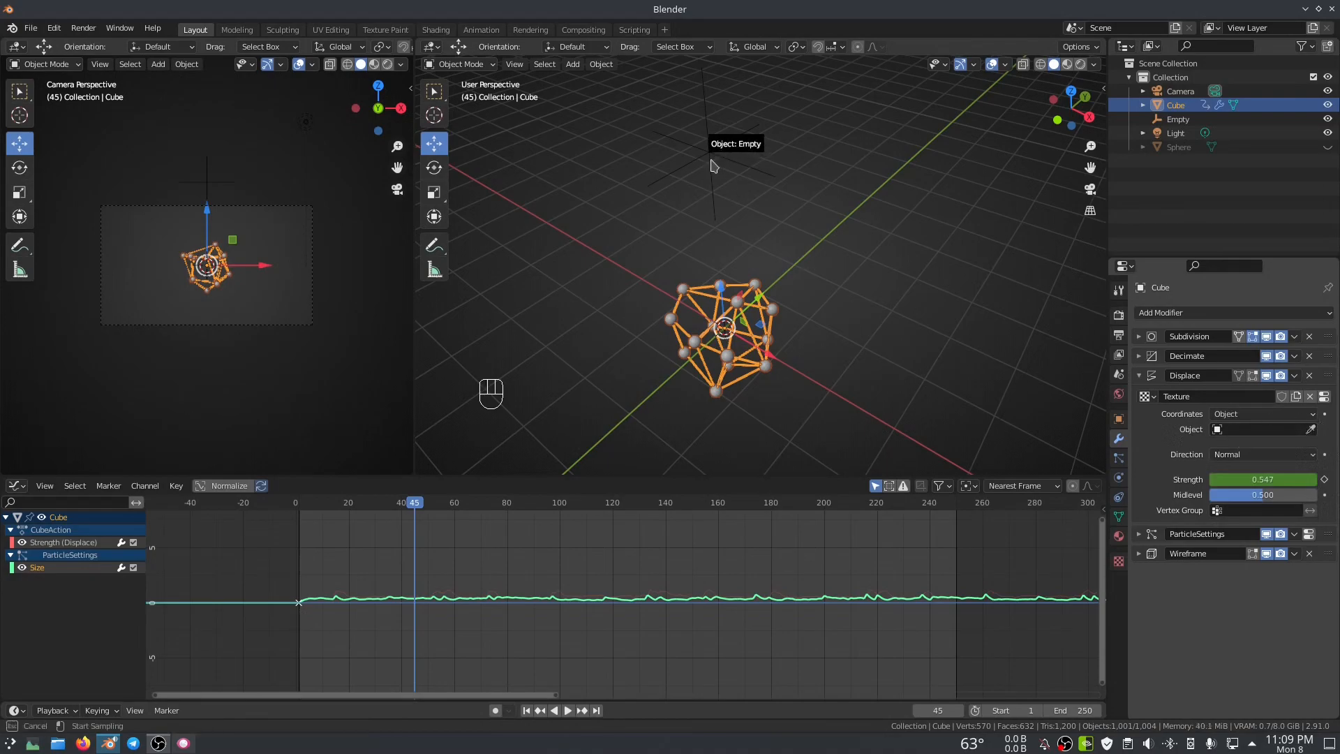
{"action": "left_click", "coordinate": [712, 164]}
- Select the Empty and drive its Z rotation with the expression #frame/50
{"action": "left_click", "coordinate": [752, 179]}
{"action": "key", "text": "r"}
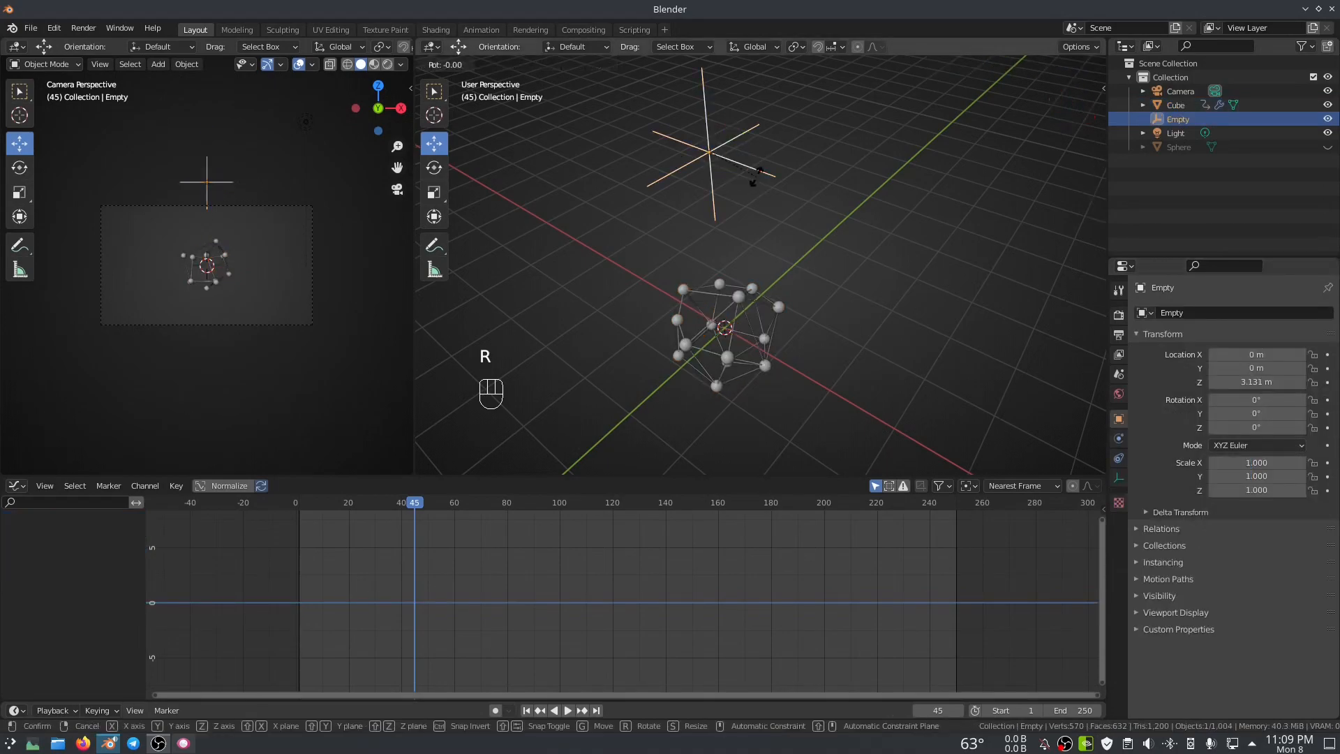
{"action": "right_click", "coordinate": [747, 178]}
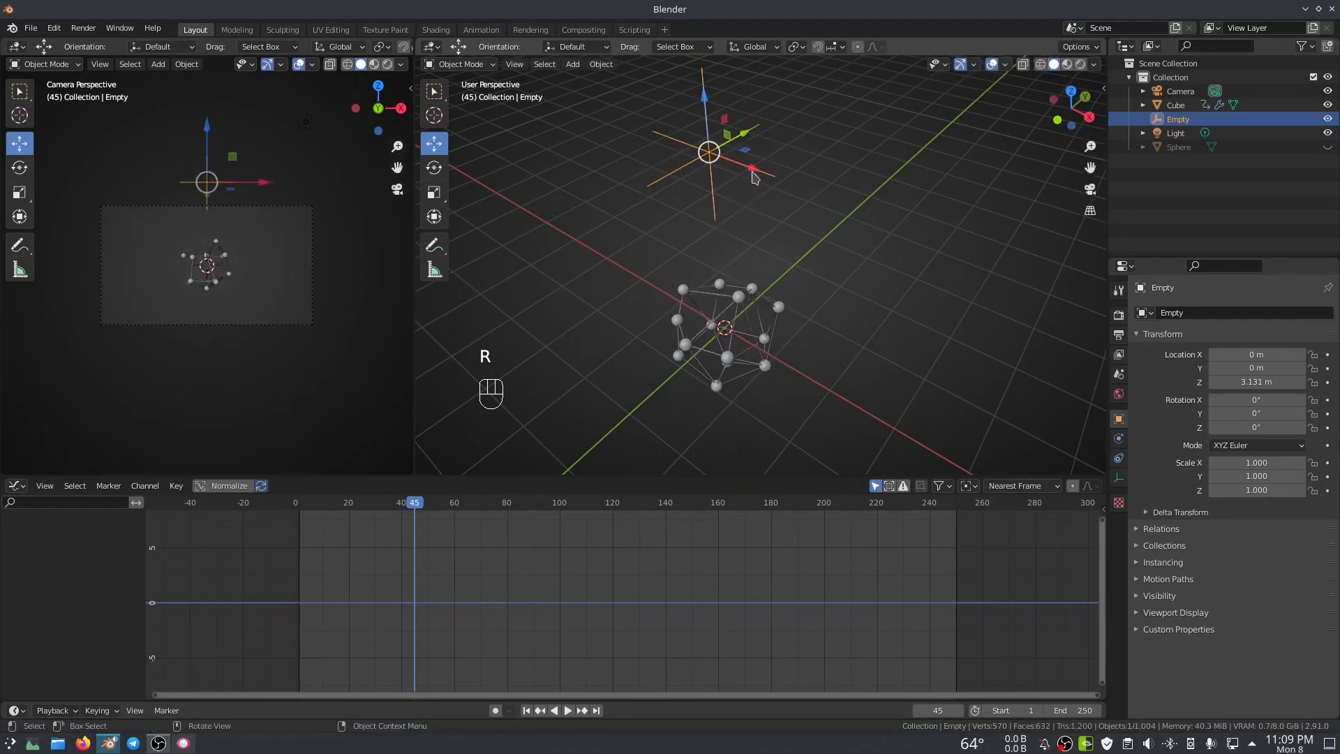
{"action": "mouse_move", "coordinate": [731, 312]}
{"action": "middle_mouse_down"}
{"action": "mouse_move", "coordinate": [772, 264]}
{"action": "mouse_move", "coordinate": [724, 318]}
{"action": "middle_mouse_up"}
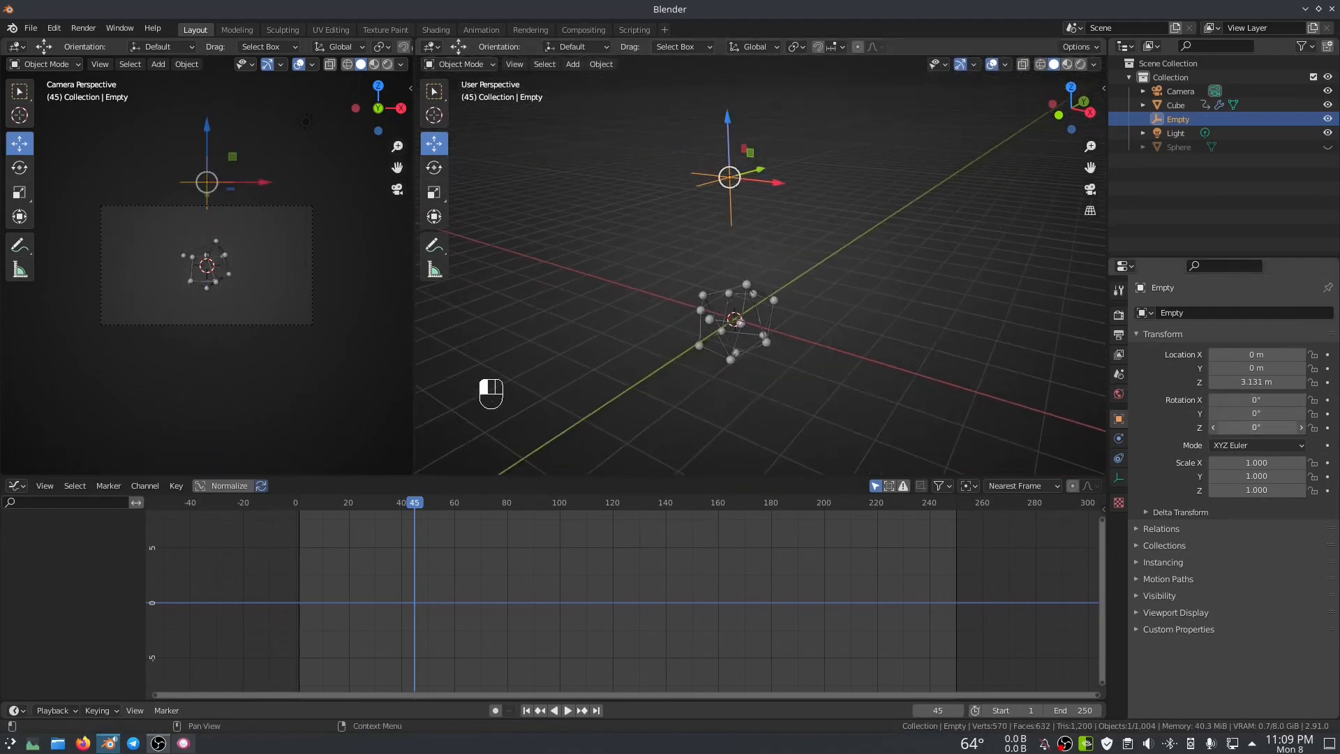
{"action": "left_click", "coordinate": [1235, 427]}
{"action": "type", "text": "#frame/50"}
{"action": "key", "text": "Return"}
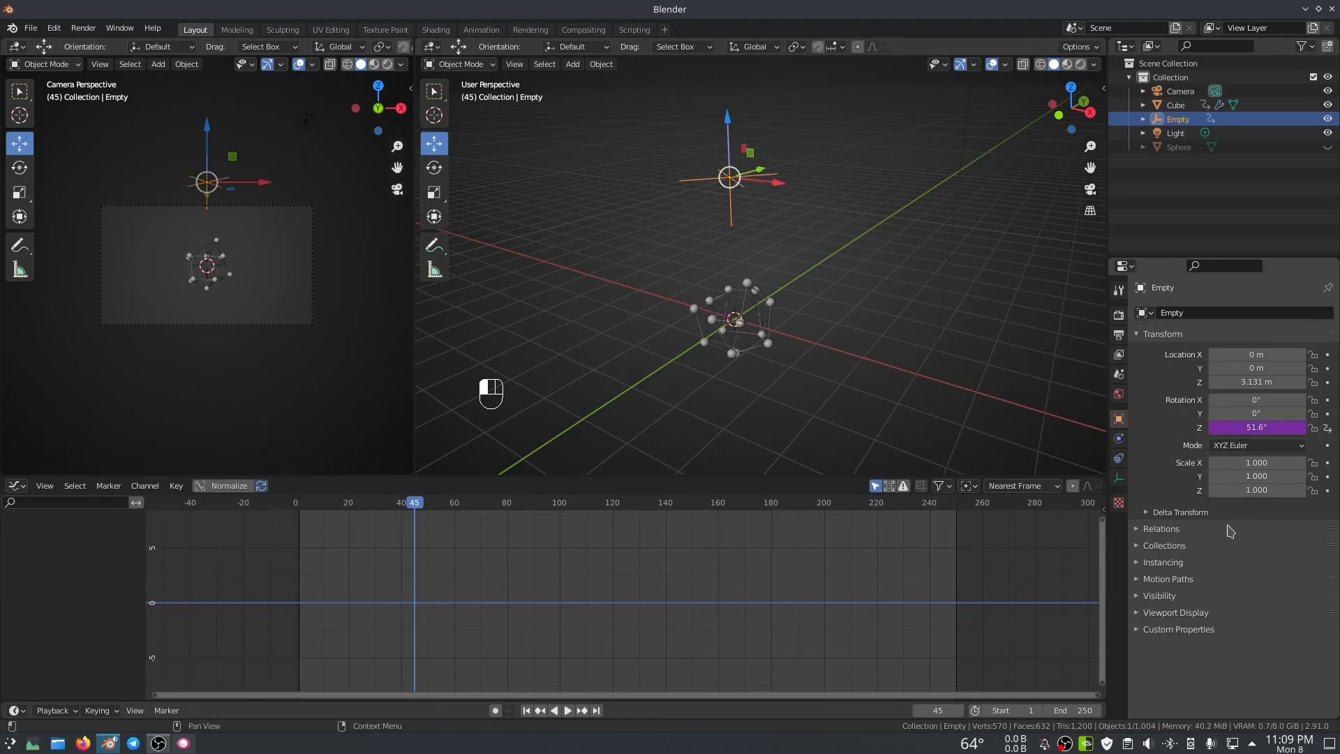
- Play the animation to check how the rotating Empty changes the cube's displacement, and stop playback
{"action": "key", "text": "space"}
{"action": "scroll", "coordinate": [760, 237], "scroll_direction": "up", "scroll_amount": 4}
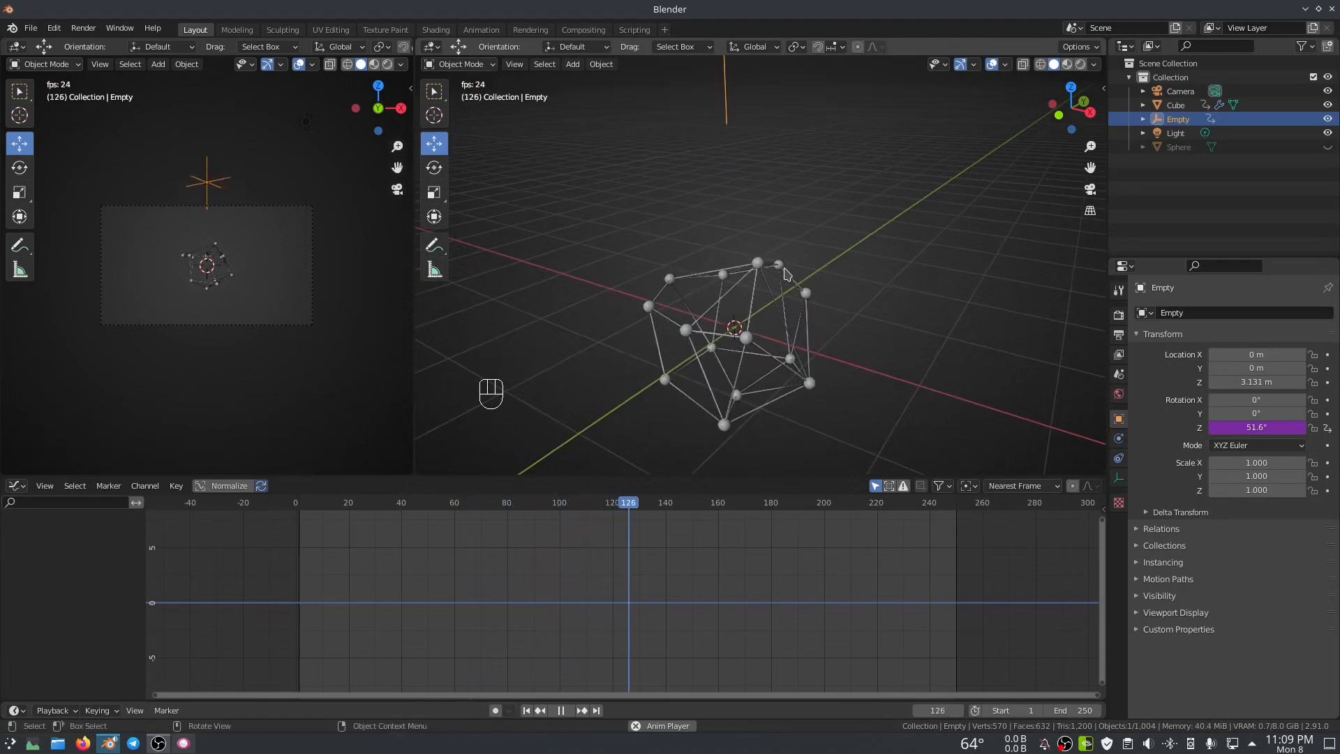
{"action": "key", "text": "space"}
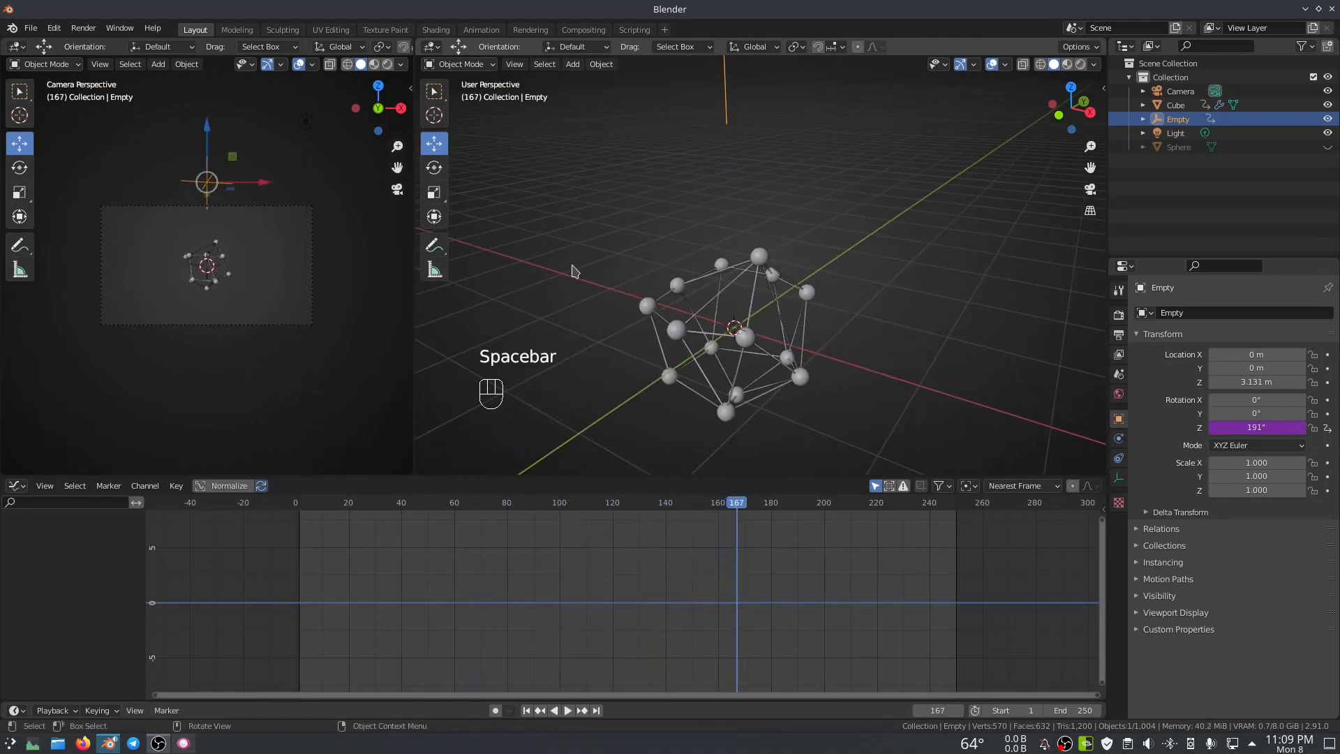
- Hide the camera viewport's overlays and gizmos and switch that viewport to Rendered shading
{"action": "scroll", "coordinate": [250, 238], "scroll_direction": "up", "scroll_amount": 2}
{"action": "scroll", "coordinate": [248, 216], "scroll_direction": "up", "scroll_amount": 1}
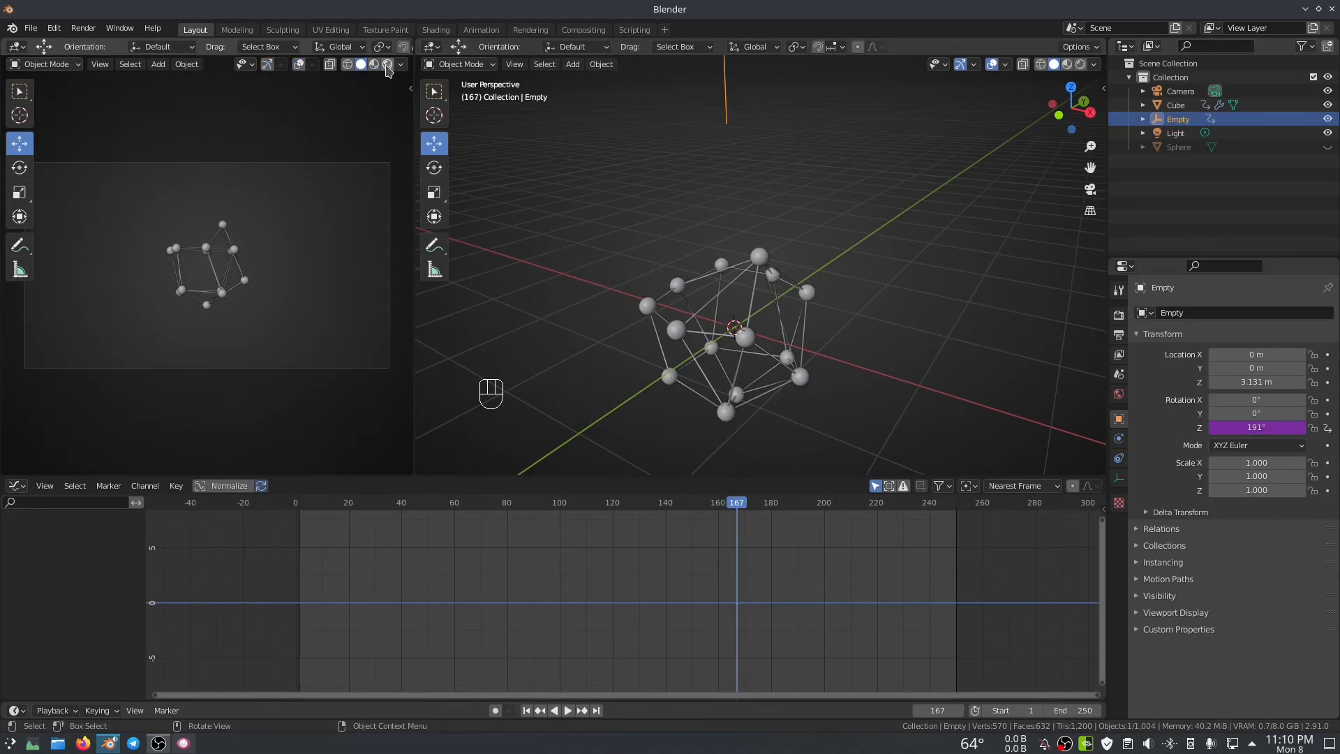
{"action": "left_click", "coordinate": [388, 64]}
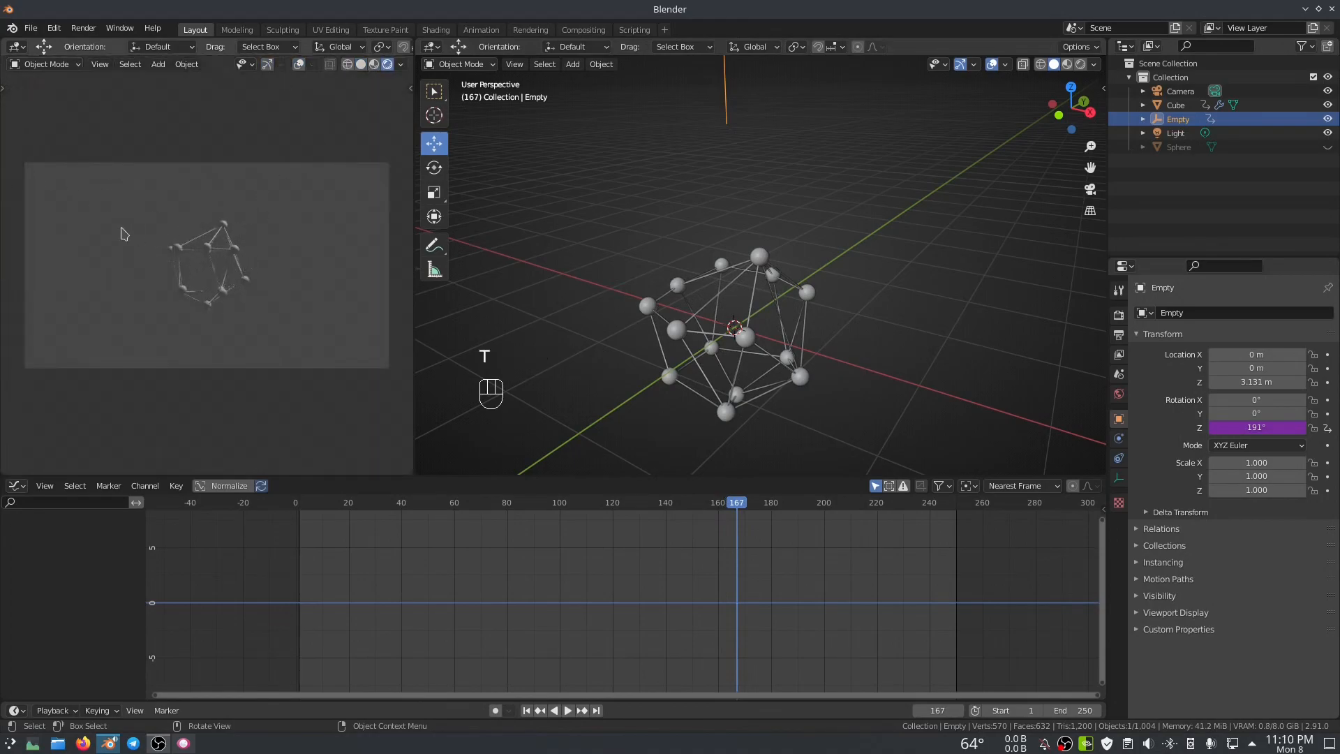
- Select the camera and raise its Passepartout opacity to 1.000 in the viewport display settings
{"action": "middle_click_drag", "start_coordinate": [662, 319], "coordinate": [609, 326]}
{"action": "scroll", "coordinate": [607, 326], "scroll_direction": "down", "scroll_amount": 5}
{"action": "scroll", "coordinate": [688, 326], "scroll_direction": "down", "scroll_amount": 3}
{"action": "middle_click_drag", "start_coordinate": [691, 326], "coordinate": [674, 327]}
{"action": "left_click", "coordinate": [502, 327]}
{"action": "scroll", "coordinate": [580, 341], "scroll_direction": "down", "scroll_amount": 2}
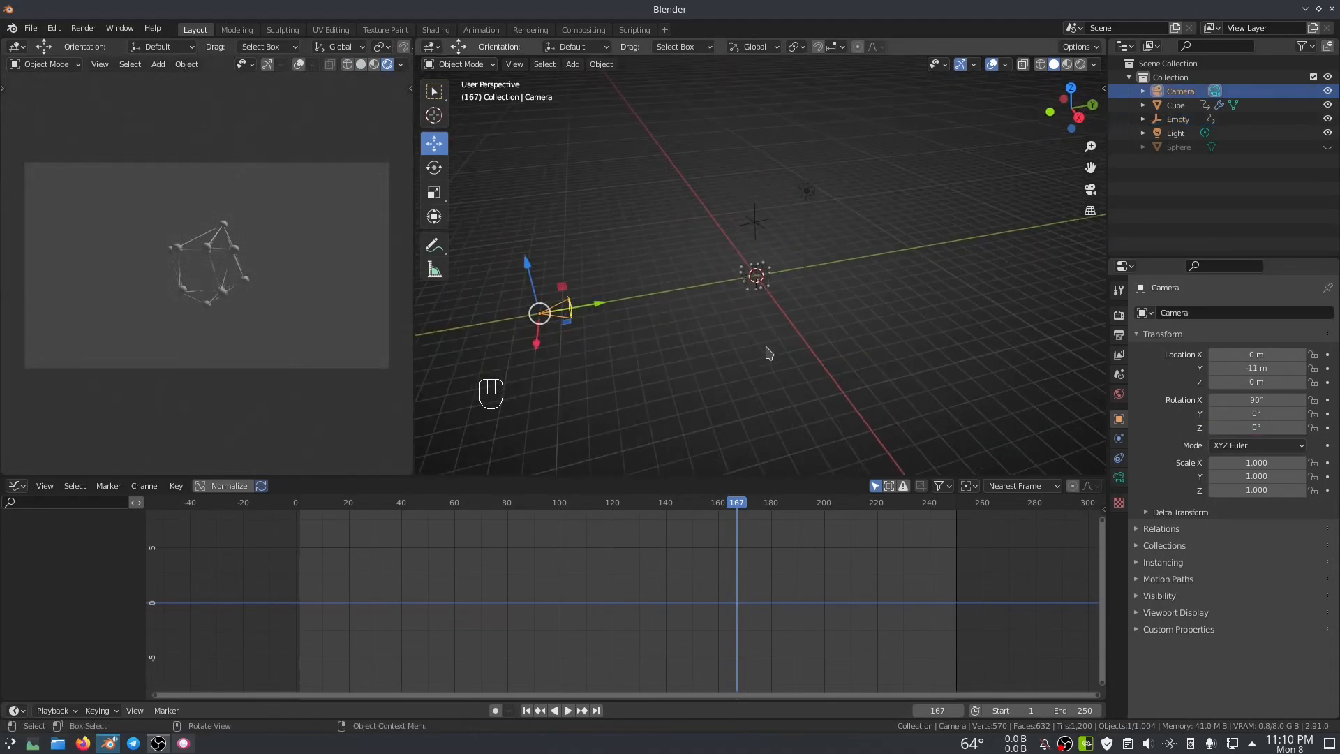
{"action": "left_click", "coordinate": [1120, 478]}
{"action": "left_click", "coordinate": [1163, 554]}
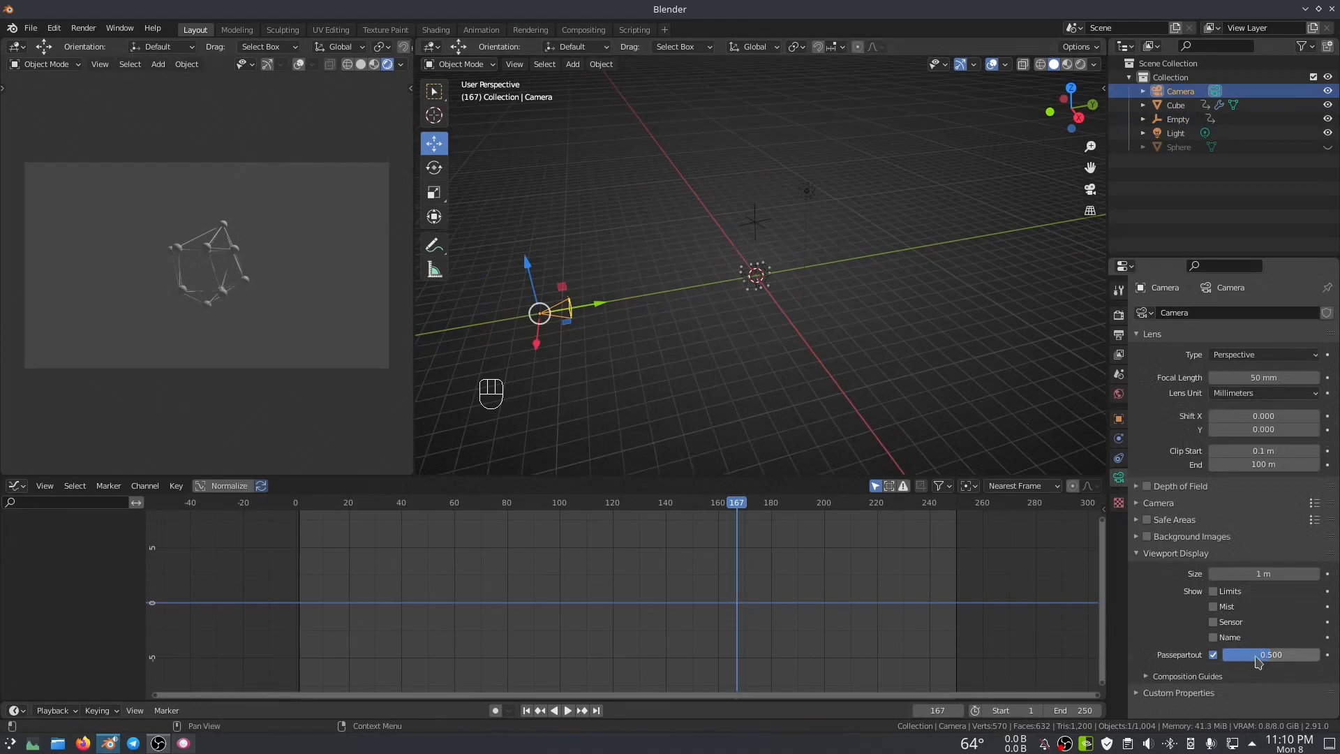
{"action": "left_click_drag", "start_coordinate": [1261, 663], "coordinate": [1312, 664]}
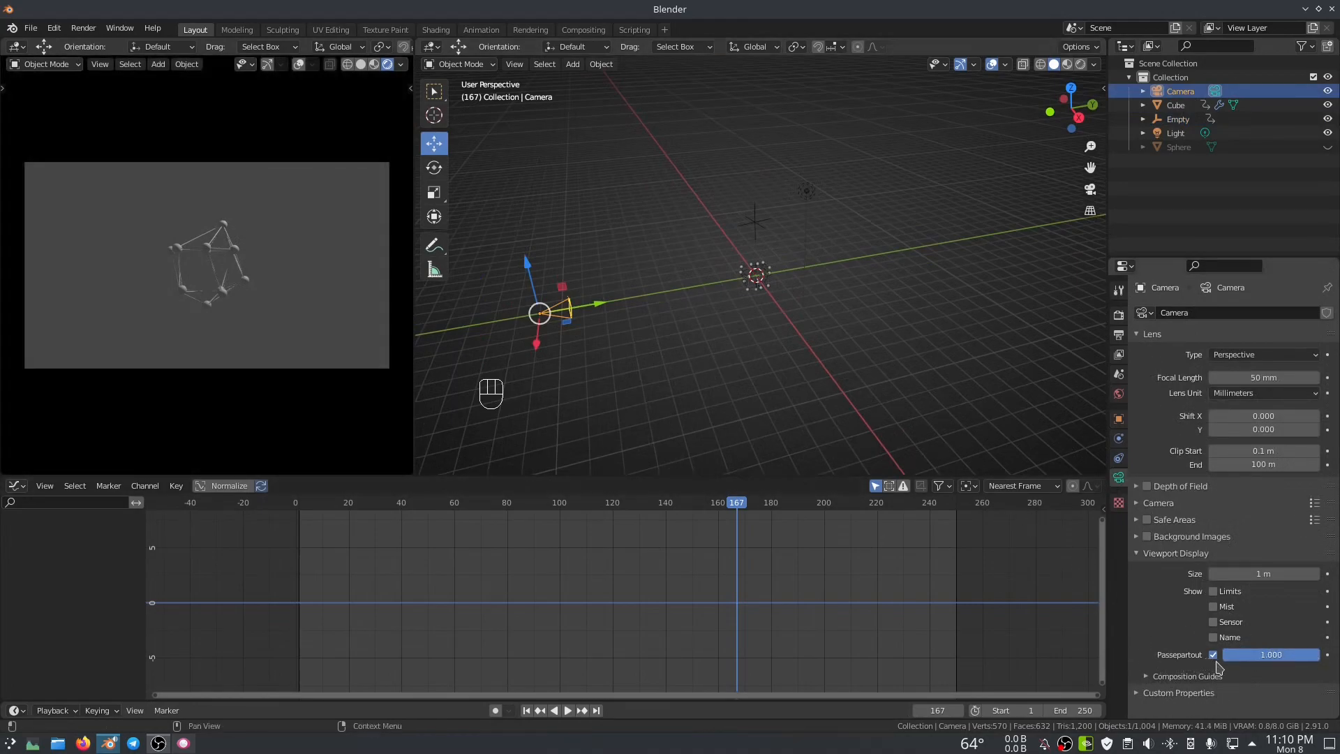
- Reduce the World background strength to 0.000
{"action": "middle_click_drag", "start_coordinate": [682, 335], "coordinate": [747, 339]}
{"action": "scroll", "coordinate": [748, 340], "scroll_direction": "up", "scroll_amount": 5}
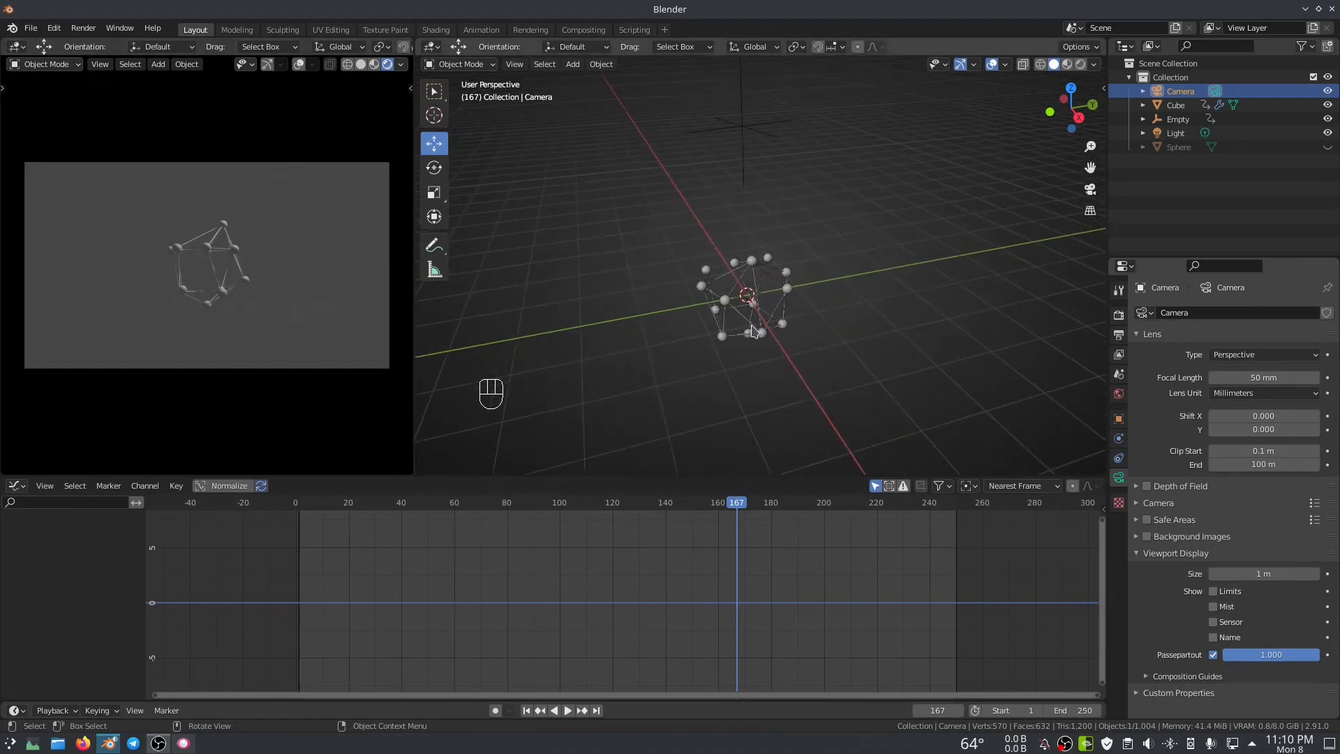
{"action": "left_click", "coordinate": [1120, 394]}
{"action": "left_click_drag", "start_coordinate": [1281, 422], "coordinate": [1212, 422]}
- Add a plane mesh at the scene's origin
{"action": "scroll", "coordinate": [768, 324], "scroll_direction": "down", "scroll_amount": 6}
{"action": "middle_click_drag", "start_coordinate": [741, 314], "coordinate": [726, 299]}
{"action": "scroll", "coordinate": [726, 299], "scroll_direction": "up", "scroll_amount": 5}
{"action": "scroll", "coordinate": [726, 299], "scroll_direction": "up", "scroll_amount": 3}
{"action": "middle_click_drag", "start_coordinate": [803, 345], "coordinate": [803, 326], "text": "shift"}
{"action": "mouse_move", "coordinate": [803, 326]}
{"action": "middle_mouse_down"}
{"action": "mouse_move", "coordinate": [801, 292]}
{"action": "mouse_move", "coordinate": [795, 315]}
{"action": "middle_mouse_up"}
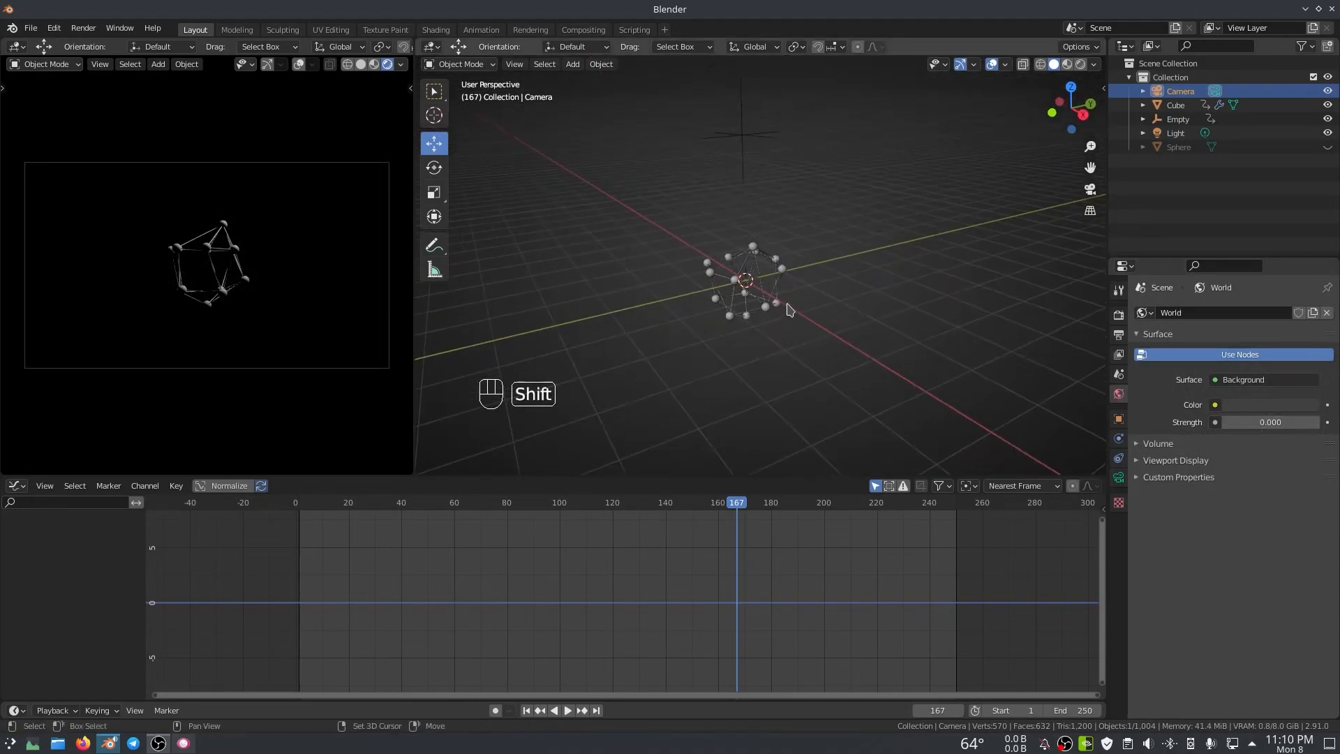
{"action": "key", "text": "shift+a"}
{"action": "mouse_move", "coordinate": [756, 167]}
{"action": "left_click", "coordinate": [848, 168]}
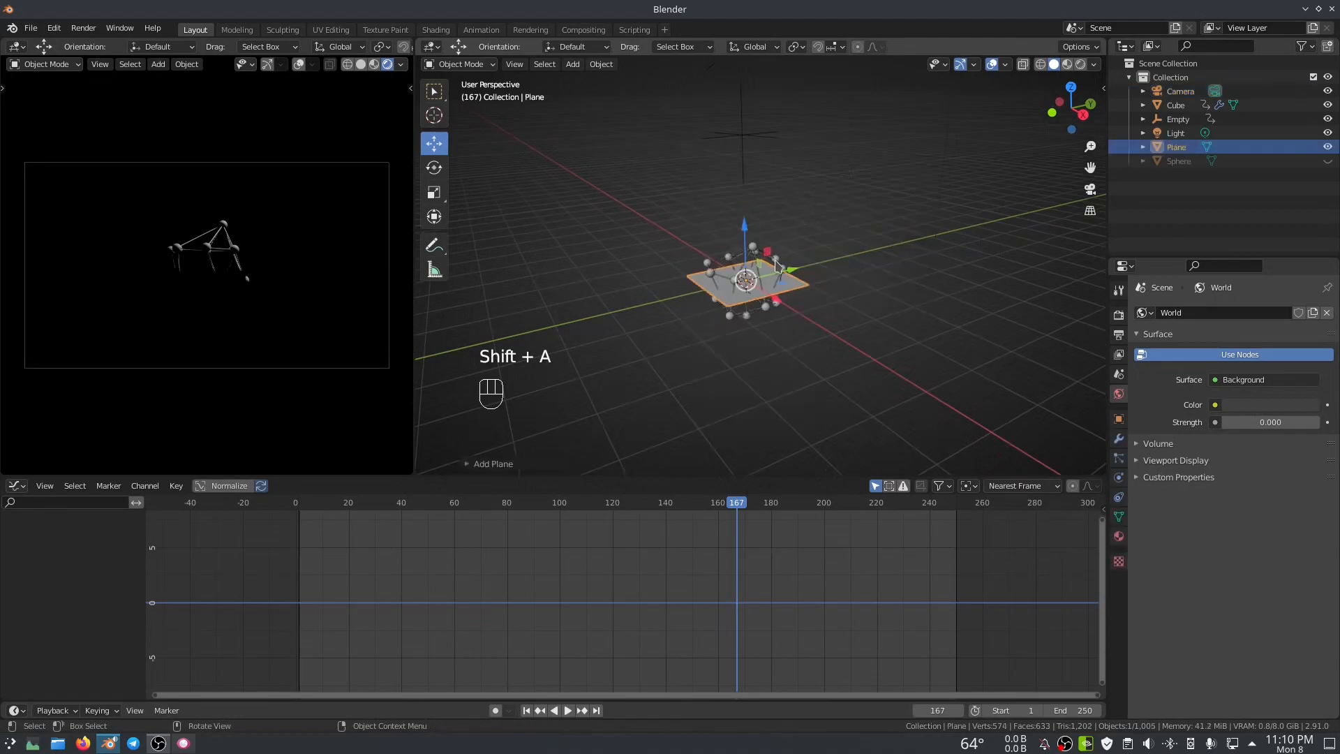
- Scale the plane's mesh up in Edit Mode into a large floor and lower it beneath the wireframe cube
{"action": "key", "text": "Tab"}
{"action": "key", "text": "s"}
{"action": "left_click", "coordinate": [522, 175]}
{"action": "key", "text": "Tab"}
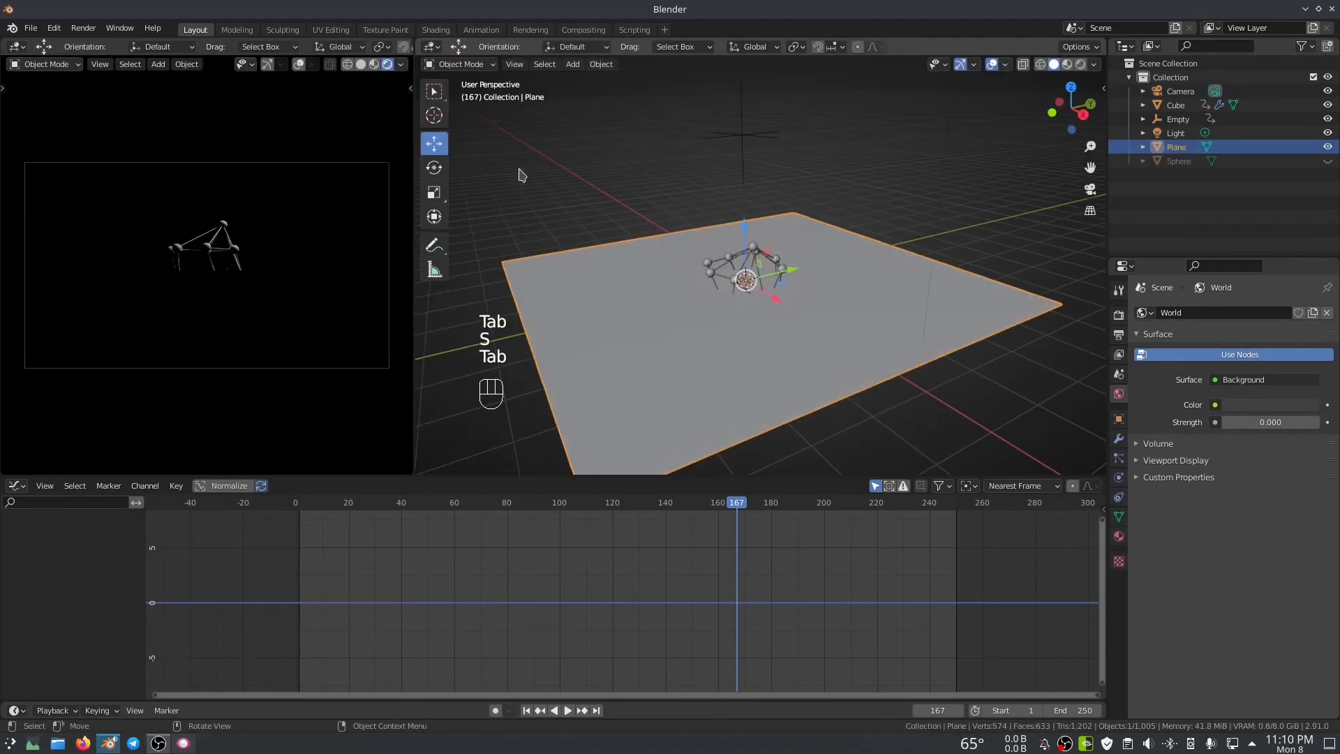
{"action": "middle_click_drag", "start_coordinate": [744, 229], "coordinate": [743, 286]}
- Extrude the floor's back edge upward into a wall and raise the wall's upper edge further along Z
{"action": "key", "text": "Tab"}
{"action": "left_click", "coordinate": [907, 308]}
{"action": "middle_click_drag", "start_coordinate": [906, 309], "coordinate": [850, 302]}
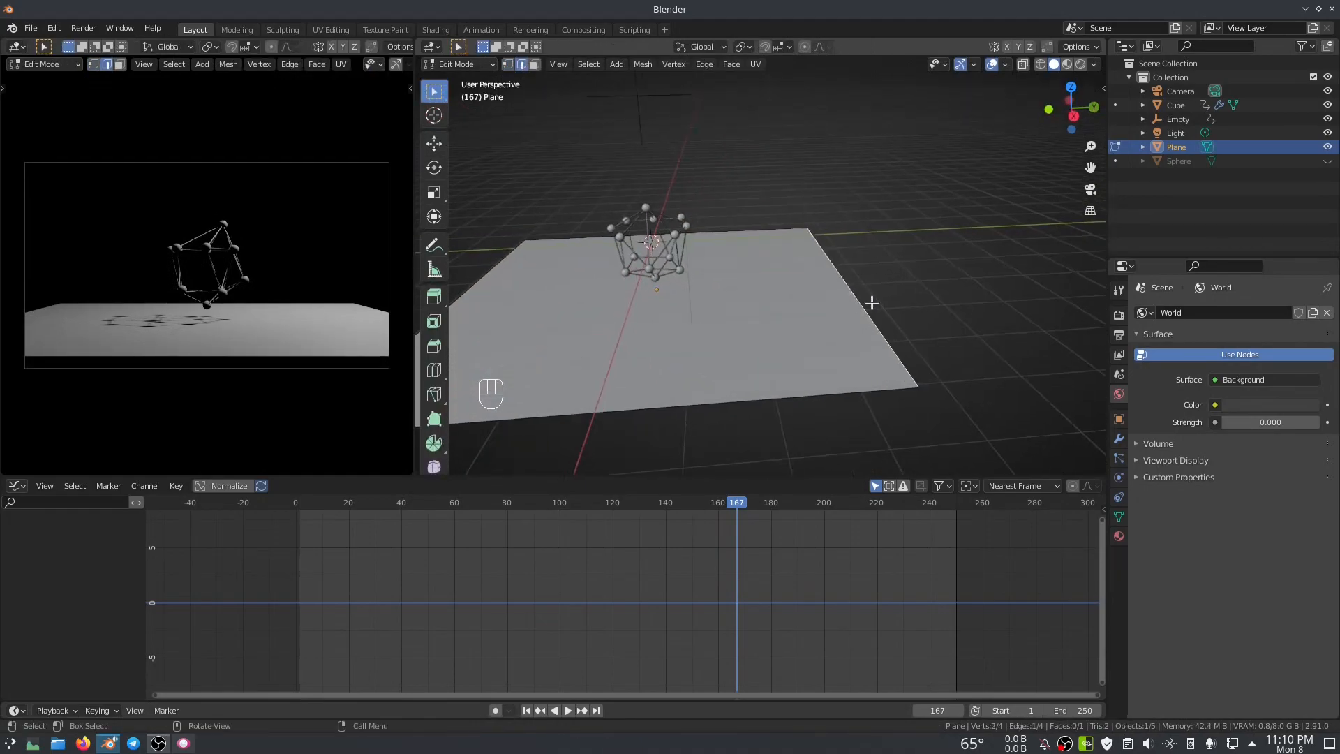
{"action": "key", "text": "e"}
{"action": "left_click", "coordinate": [855, 286]}
{"action": "middle_click_drag", "start_coordinate": [856, 286], "coordinate": [846, 280]}
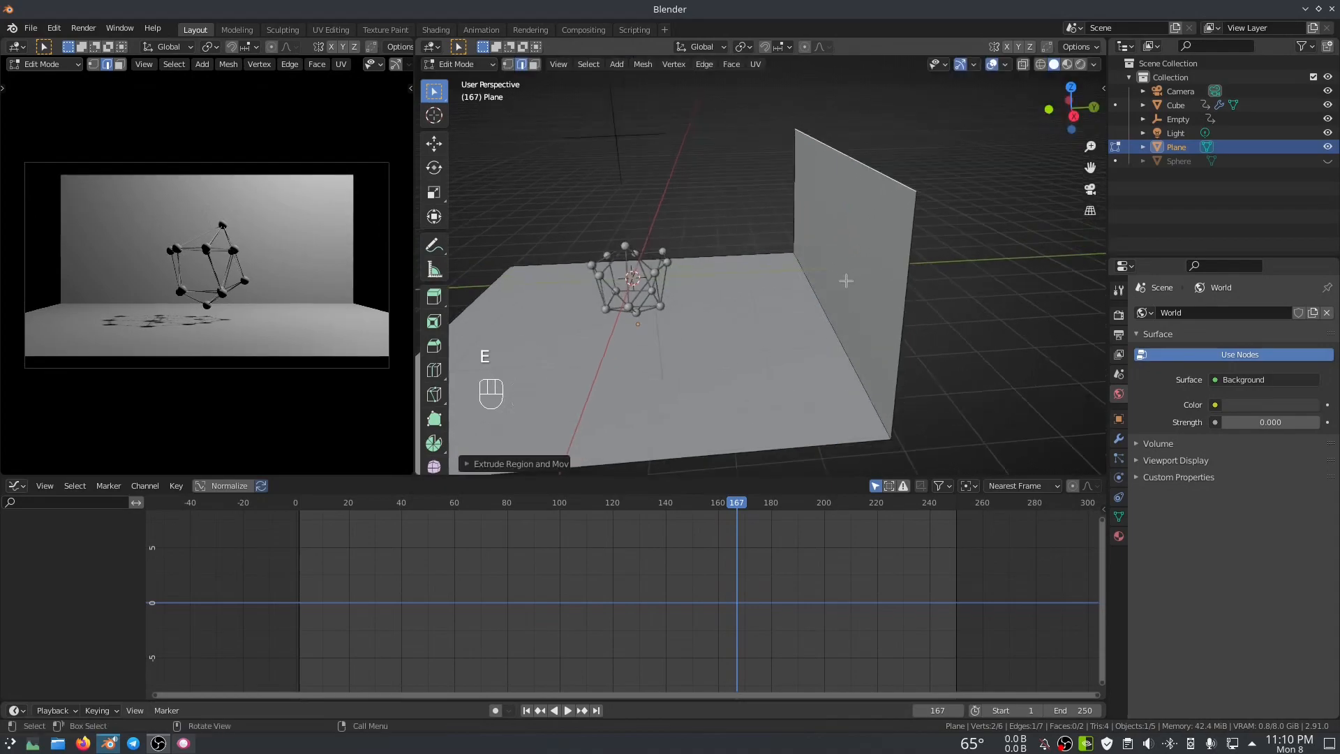
{"action": "scroll", "coordinate": [853, 301], "scroll_direction": "down", "scroll_amount": 3}
{"action": "key", "text": "g"}
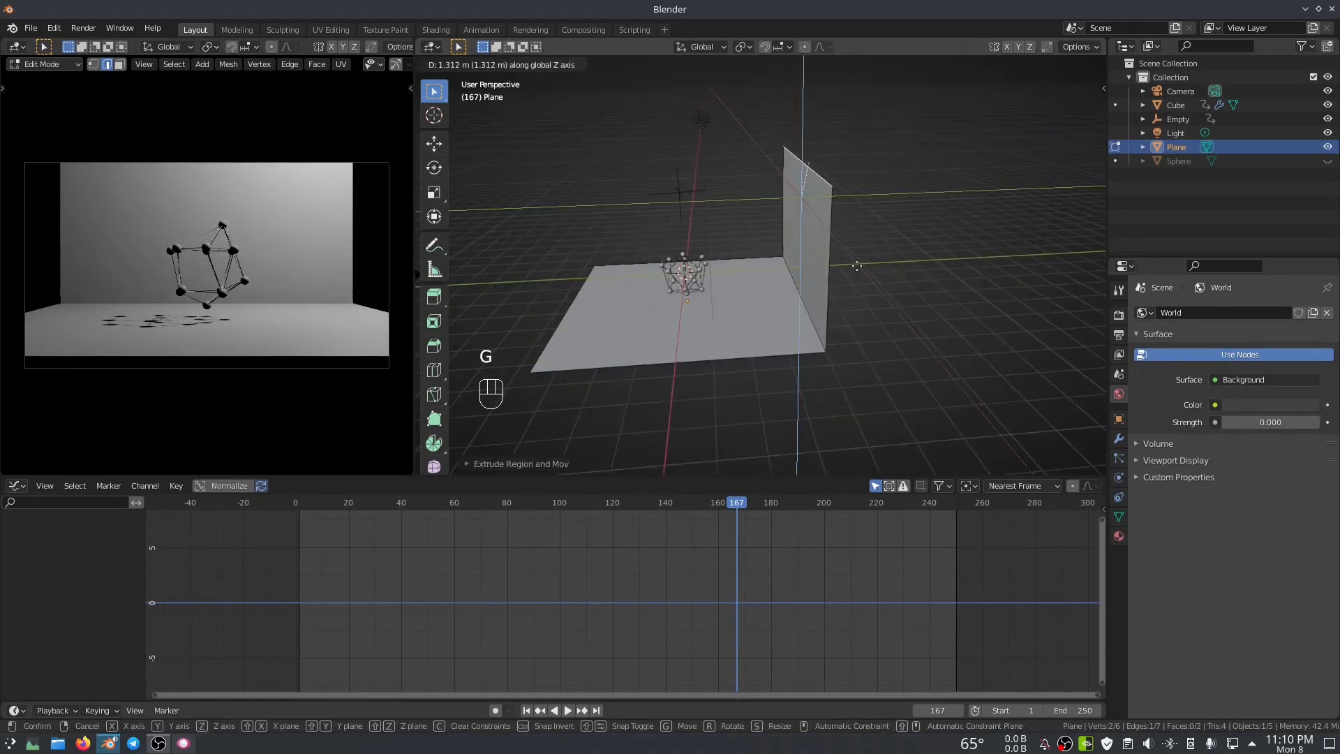
{"action": "left_click", "coordinate": [860, 204]}
{"action": "key", "text": "Tab"}
- Add a Subdivision modifier with viewport level 3 to the backdrop plane and shade it smooth
{"action": "middle_click_drag", "start_coordinate": [859, 204], "coordinate": [810, 303]}
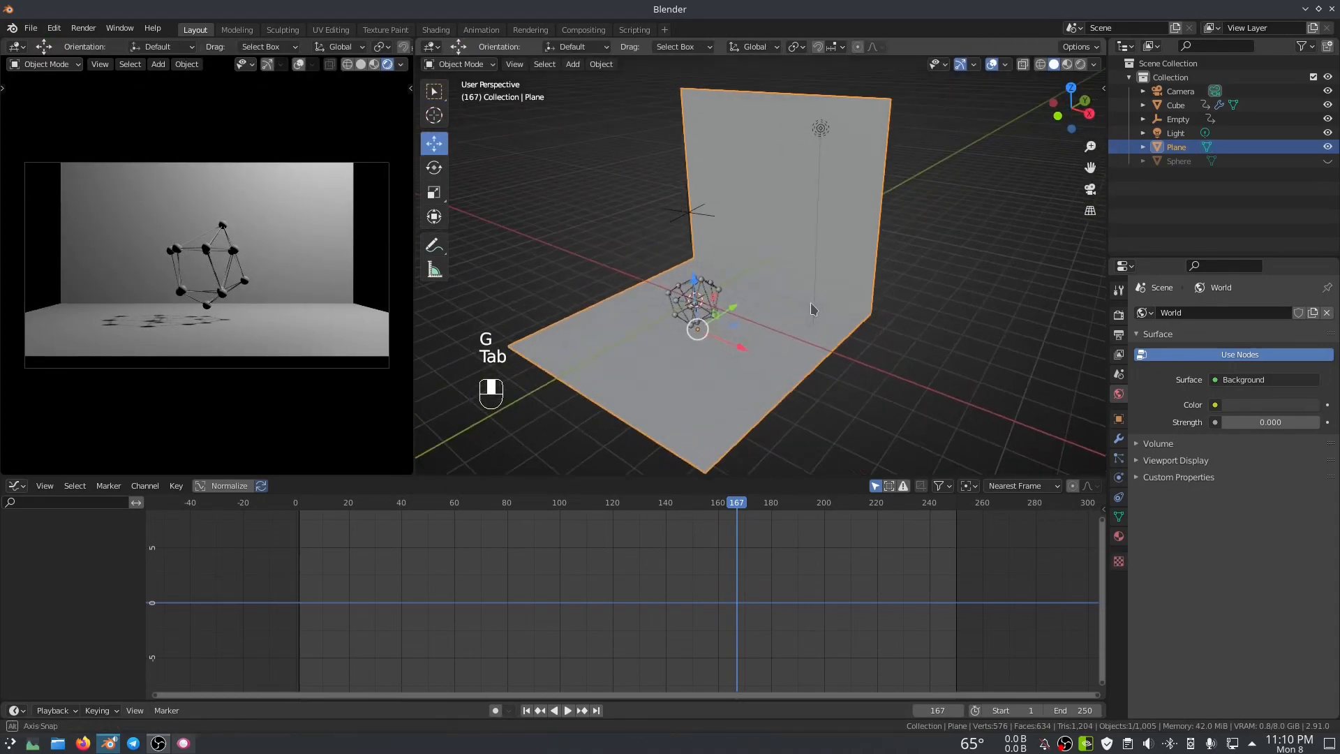
{"action": "left_click", "coordinate": [1120, 439]}
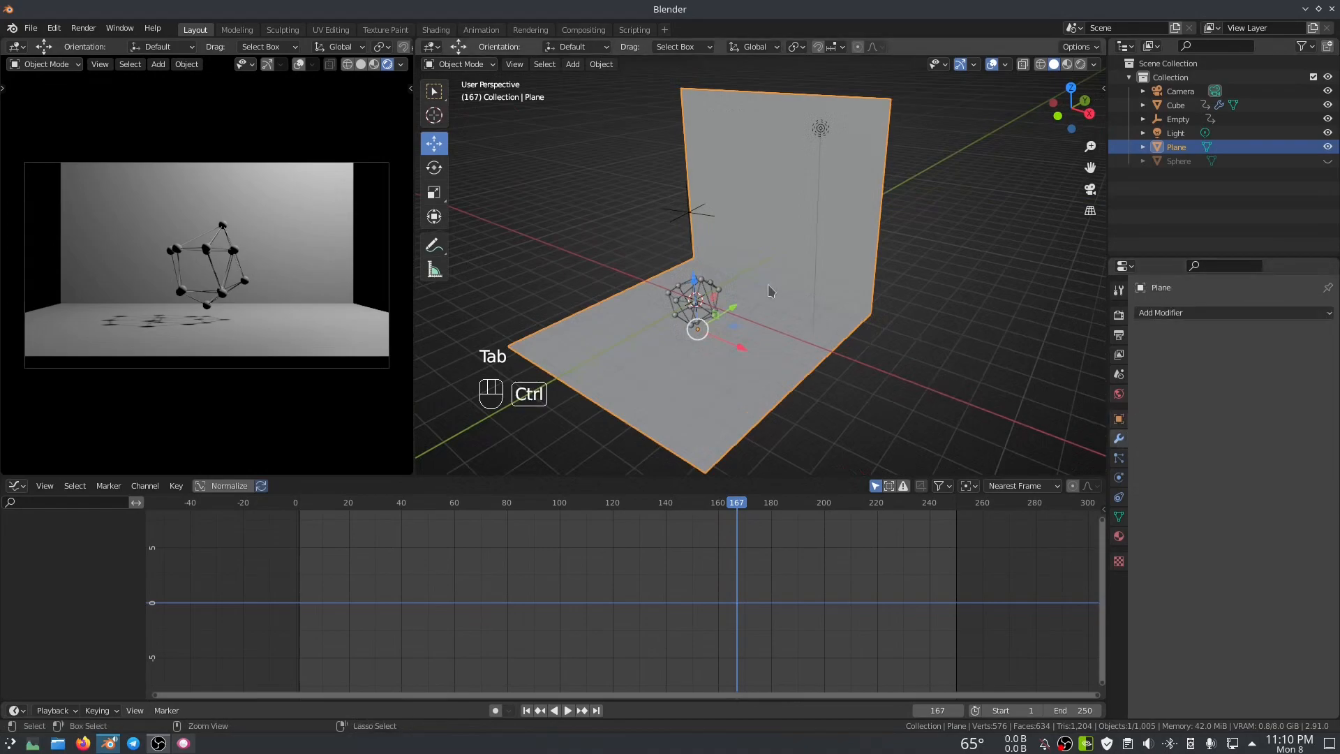
{"action": "key", "text": "ctrl+3"}
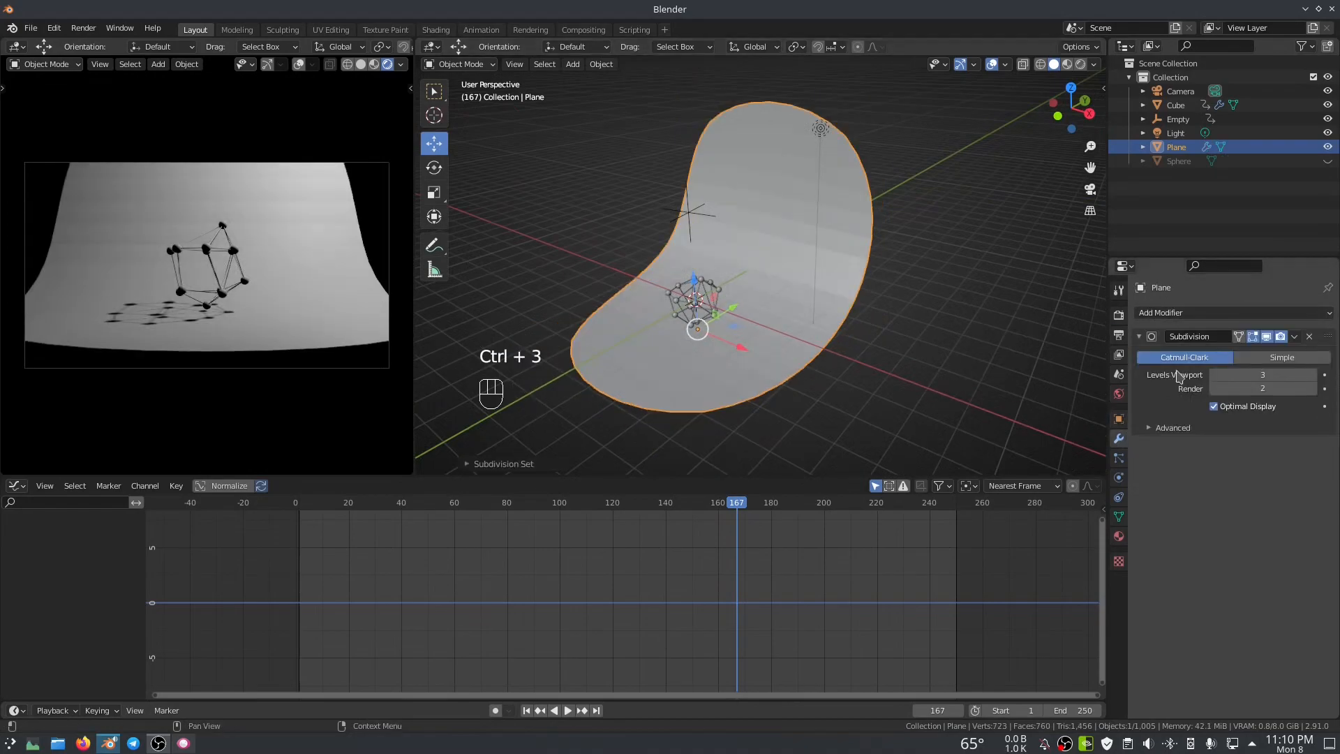
{"action": "right_click", "coordinate": [791, 282]}
{"action": "left_click", "coordinate": [791, 282]}
- Bevel the edge where the backdrop's floor meets its wall to tighten the curve
{"action": "mouse_move", "coordinate": [848, 381]}
{"action": "middle_mouse_down"}
{"action": "mouse_move", "coordinate": [798, 354]}
{"action": "mouse_move", "coordinate": [804, 317]}
{"action": "mouse_move", "coordinate": [838, 342]}
{"action": "middle_mouse_up"}
{"action": "key", "text": "Tab"}
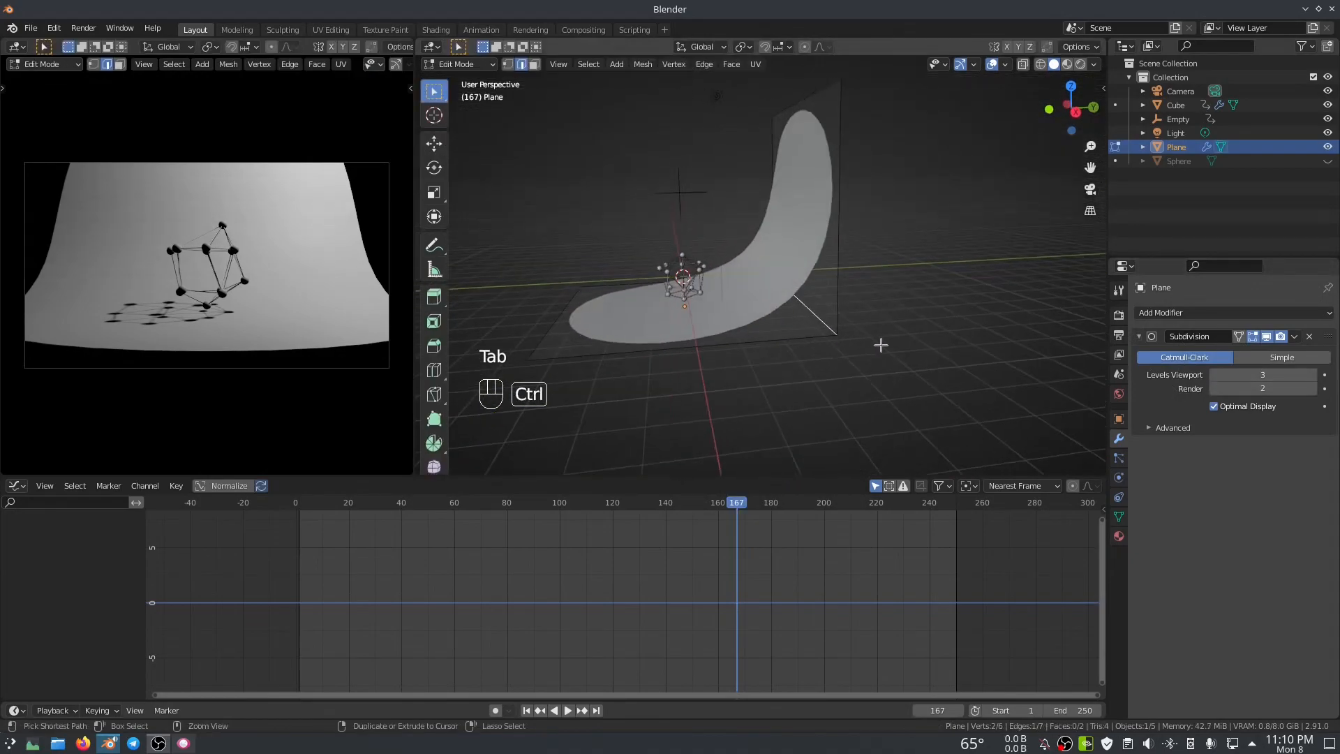
{"action": "key", "text": "ctrl+b"}
{"action": "left_click", "coordinate": [908, 352]}
{"action": "key", "text": "Tab"}
{"action": "mouse_move", "coordinate": [895, 349]}
{"action": "middle_mouse_down"}
{"action": "mouse_move", "coordinate": [832, 320]}
{"action": "mouse_move", "coordinate": [928, 335]}
{"action": "mouse_move", "coordinate": [886, 325]}
{"action": "middle_mouse_up"}
- Select the whole backdrop mesh and scale it wider along X so it fills the camera frame's width
{"action": "key", "text": "Tab"}
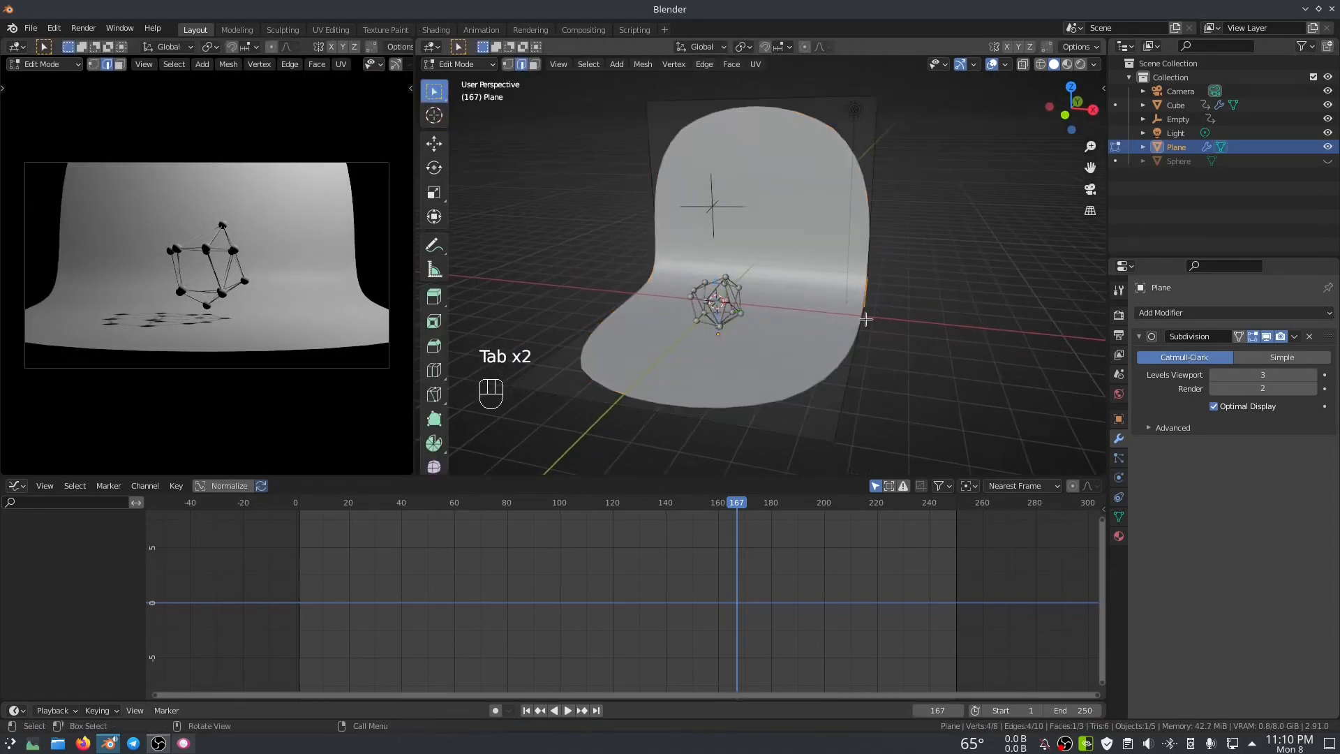
{"action": "key", "text": "a"}
{"action": "key", "text": "s"}
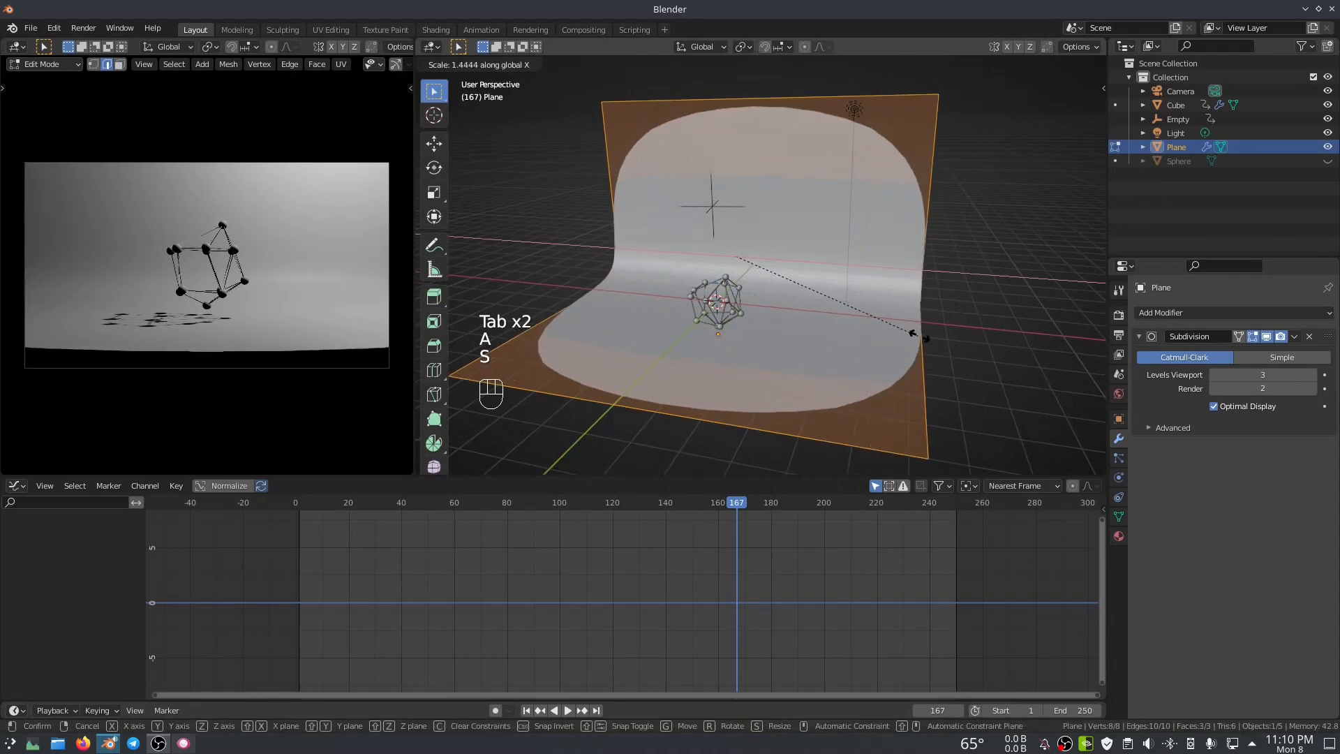
{"action": "left_click", "coordinate": [925, 341]}
{"action": "key", "text": "Tab"}
- Move the floor's front edge along Y toward the camera so the backdrop fills the bottom of the frame
{"action": "middle_click_drag", "start_coordinate": [925, 341], "coordinate": [760, 342]}
{"action": "key", "text": "Tab"}
{"action": "left_click", "coordinate": [589, 350]}
{"action": "scroll", "coordinate": [647, 320], "scroll_direction": "down", "scroll_amount": 2}
{"action": "middle_click_drag", "start_coordinate": [589, 350], "coordinate": [608, 316]}
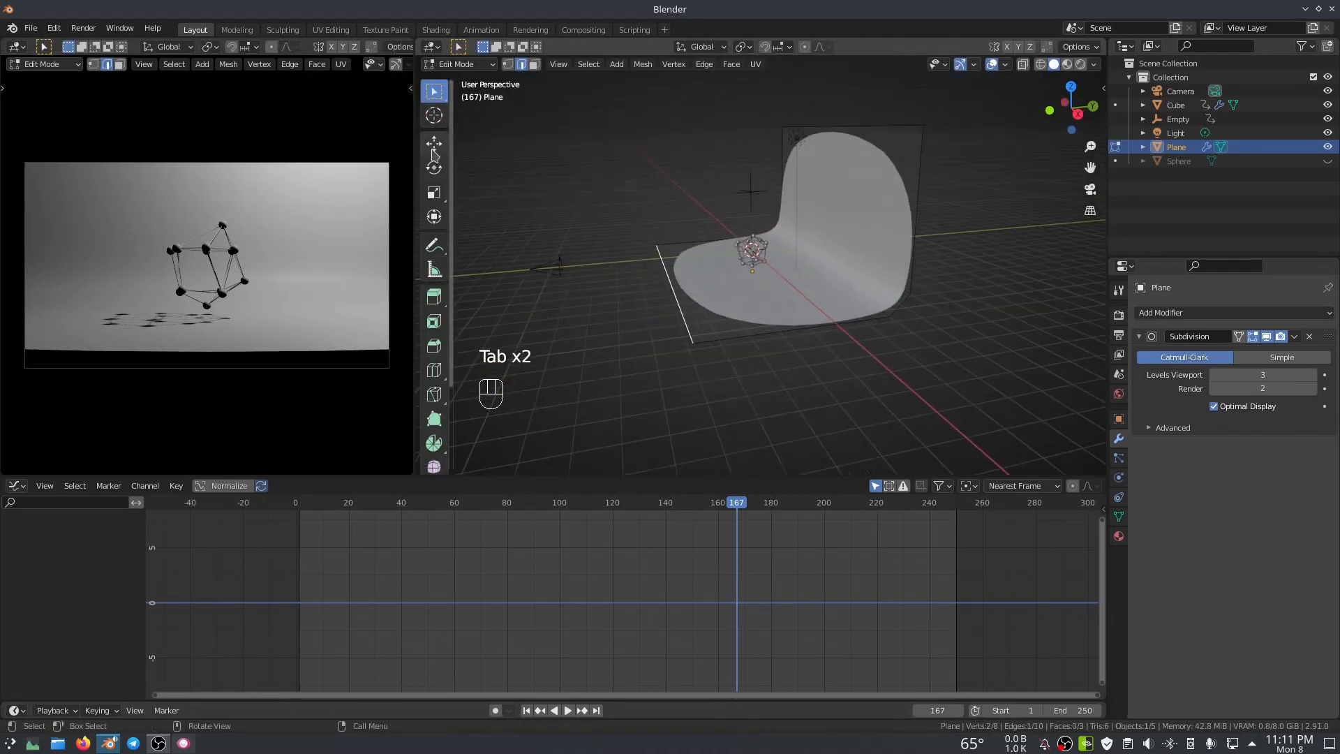
{"action": "left_click", "coordinate": [433, 148]}
{"action": "left_click_drag", "start_coordinate": [703, 273], "coordinate": [579, 285]}
{"action": "key", "text": "Tab"}
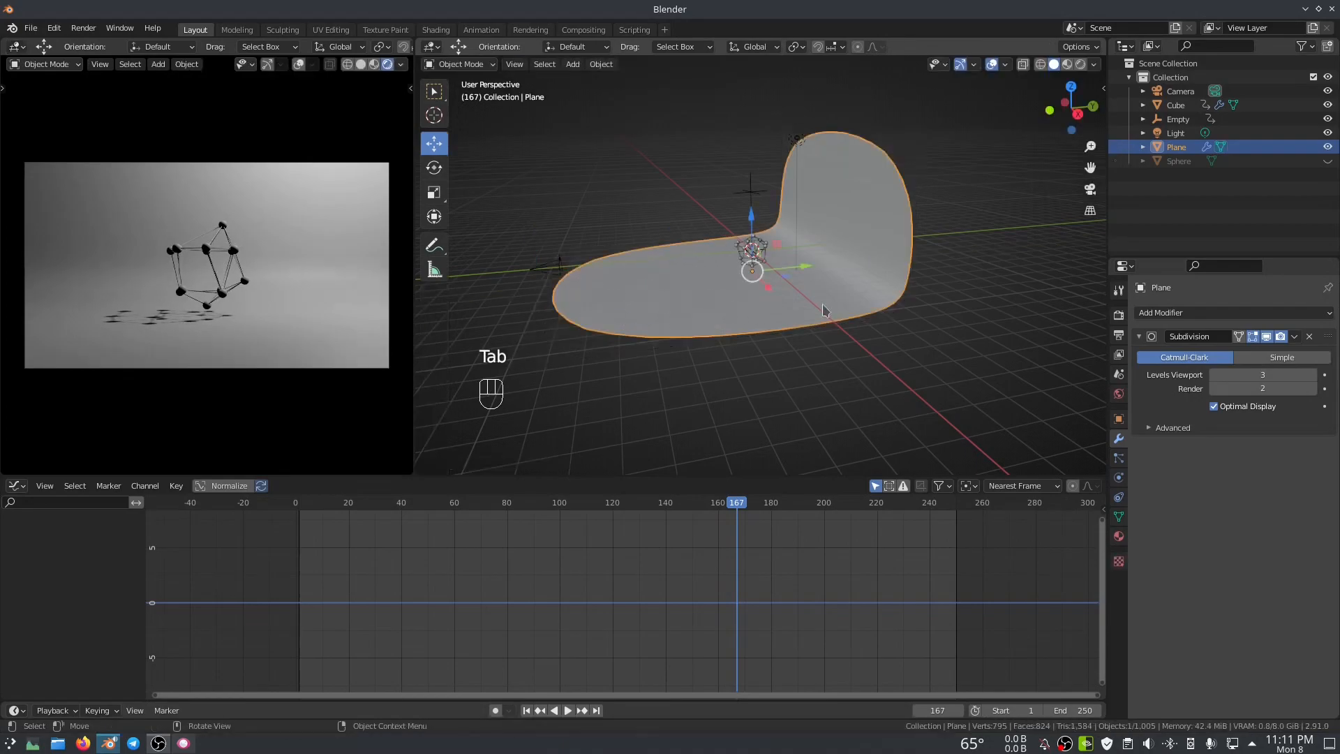
- Create a new material for the backdrop plane and set its Base Color to black
{"action": "left_click", "coordinate": [1119, 536]}
{"action": "left_click", "coordinate": [1240, 373]}
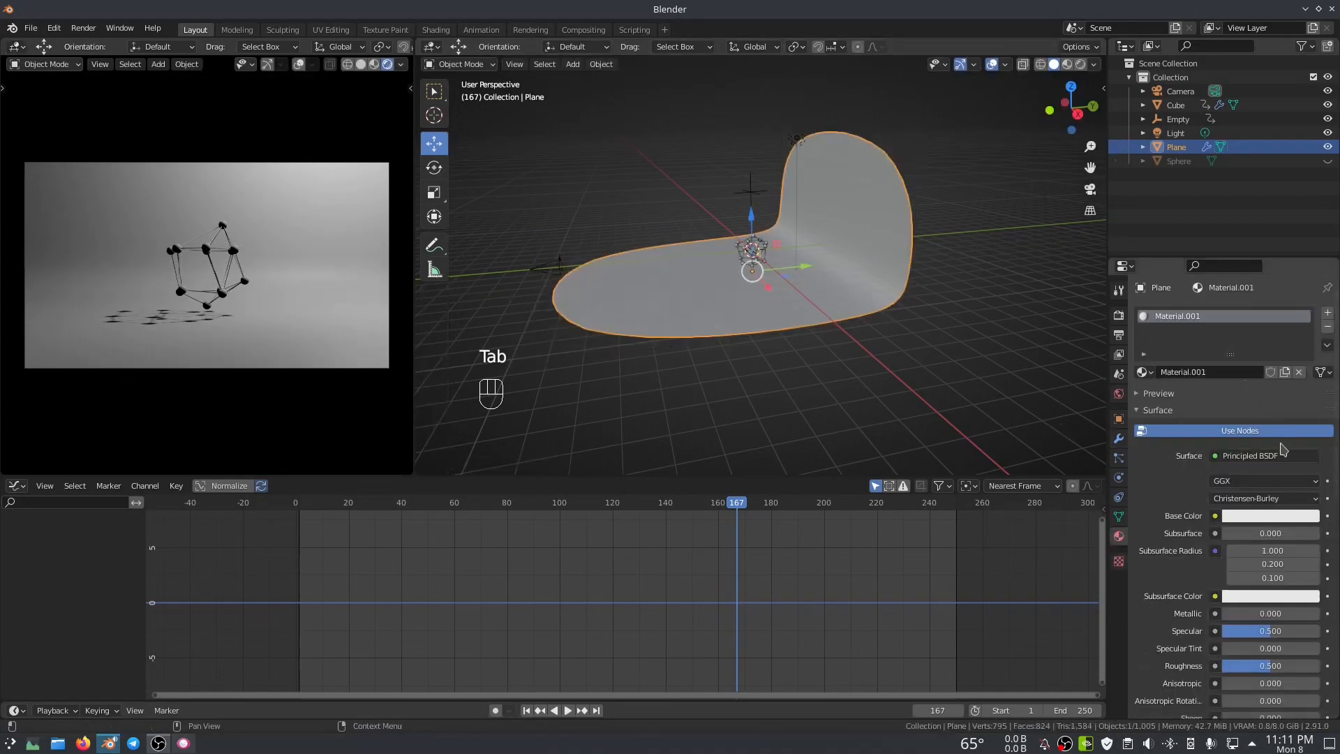
{"action": "left_click", "coordinate": [1271, 516]}
{"action": "left_click_drag", "start_coordinate": [1307, 378], "coordinate": [1309, 427]}
- Select the point light and move it in front view to sit centered just above the wireframe cube
{"action": "middle_click_drag", "start_coordinate": [785, 274], "coordinate": [907, 287]}
{"action": "scroll", "coordinate": [907, 287], "scroll_direction": "down", "scroll_amount": 3}
{"action": "left_click", "coordinate": [841, 133]}
{"action": "mouse_move", "coordinate": [844, 132]}
{"action": "middle_mouse_down", "text": "alt"}
{"action": "mouse_move", "coordinate": [864, 219]}
{"action": "mouse_move", "coordinate": [840, 153]}
{"action": "middle_mouse_up", "text": "alt"}
{"action": "left_click_drag", "start_coordinate": [839, 122], "coordinate": [759, 194]}
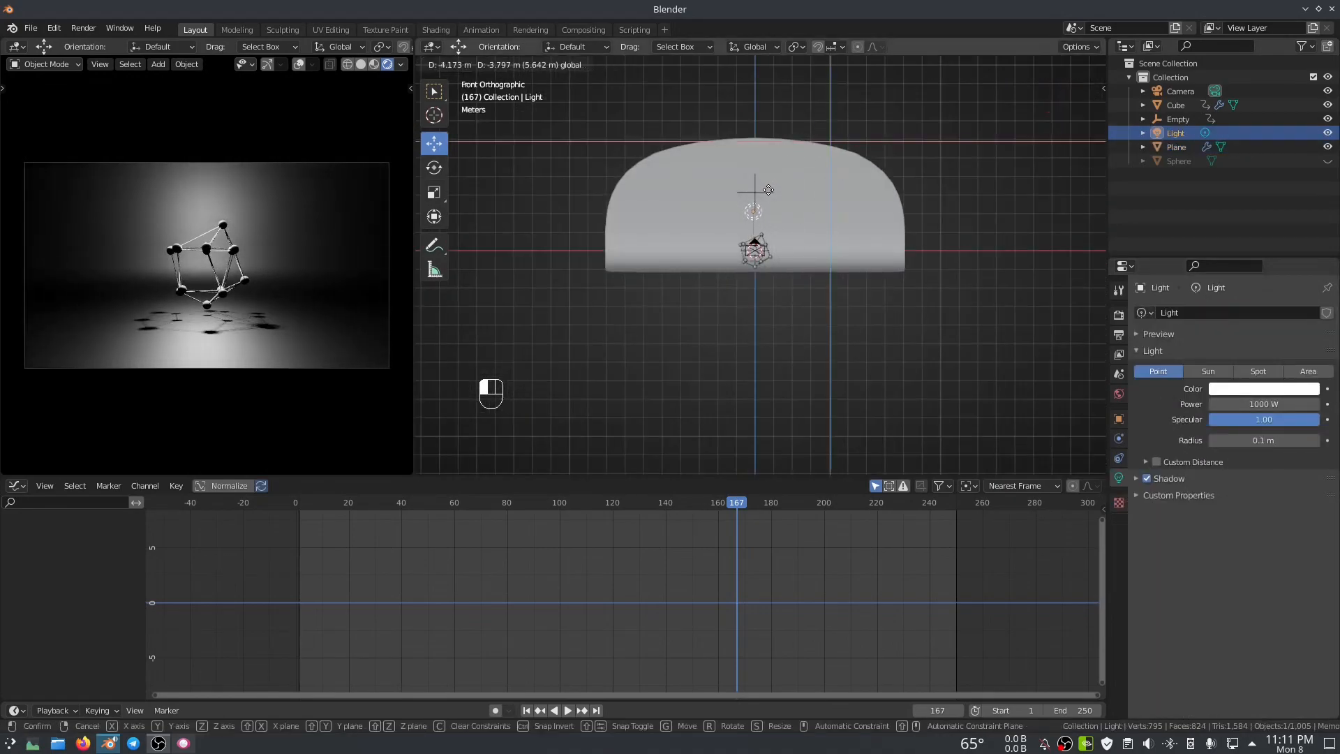
- Increase the light's radius to 2.68 m and shift the light slightly along Y
{"action": "mouse_move", "coordinate": [1244, 440]}
{"action": "left_mouse_down"}
{"action": "mouse_move", "coordinate": [1285, 440]}
{"action": "mouse_move", "coordinate": [1268, 440]}
{"action": "left_mouse_up"}
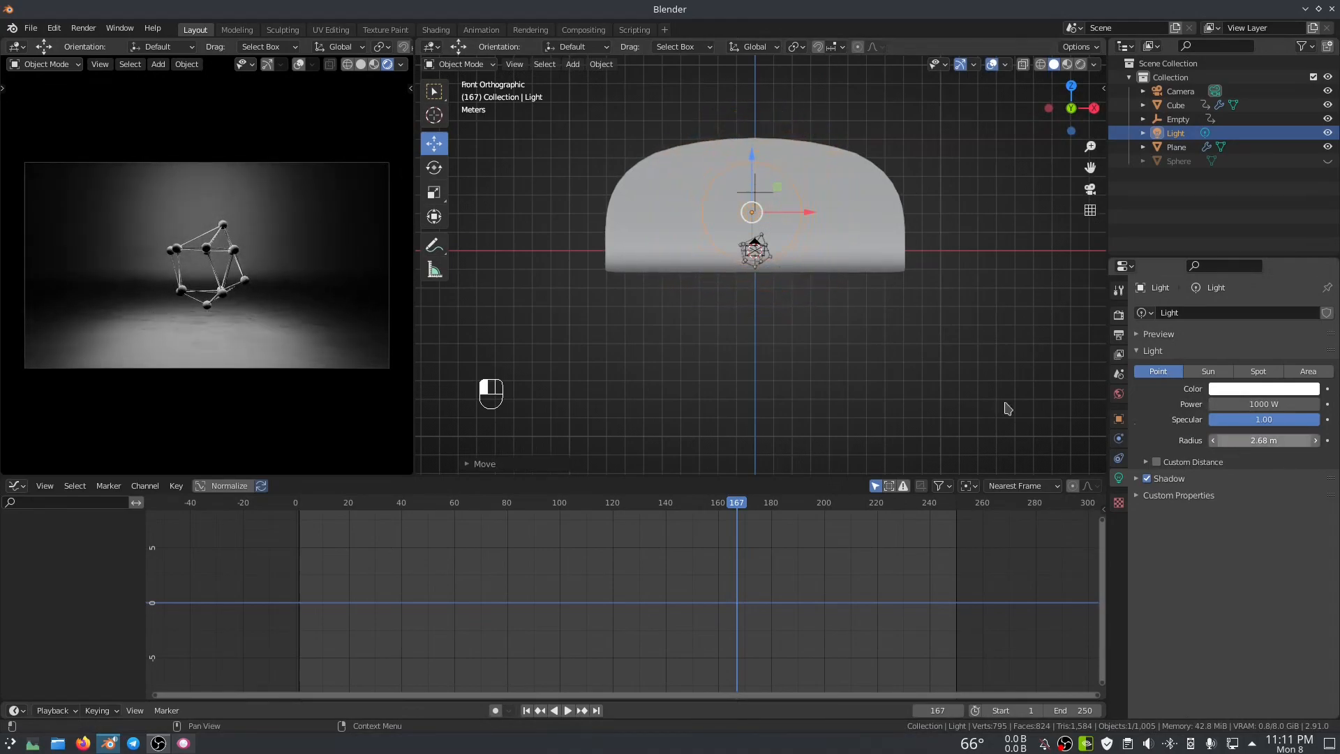
{"action": "middle_click_drag", "start_coordinate": [838, 363], "coordinate": [750, 358], "text": "alt"}
{"action": "mouse_move", "coordinate": [801, 194]}
{"action": "left_mouse_down"}
{"action": "mouse_move", "coordinate": [813, 213]}
{"action": "mouse_move", "coordinate": [816, 194]}
{"action": "left_mouse_up"}
{"action": "middle_click_drag", "start_coordinate": [786, 222], "coordinate": [849, 272], "text": "alt"}
- Select the backdrop plane and lower its material's Specular value to 0.039
{"action": "left_click", "coordinate": [850, 268]}
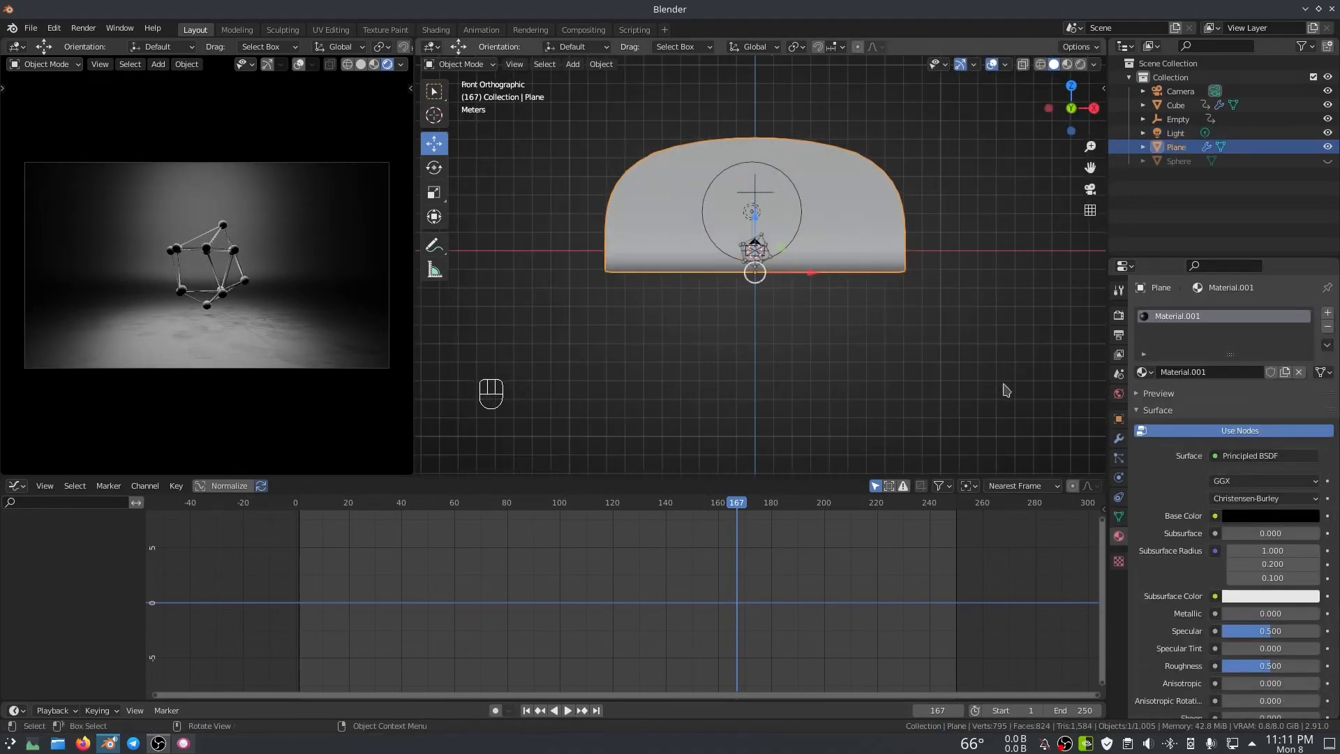
{"action": "left_click_drag", "start_coordinate": [1264, 631], "coordinate": [1225, 631]}
{"action": "scroll", "coordinate": [803, 367], "scroll_direction": "up", "scroll_amount": 4}
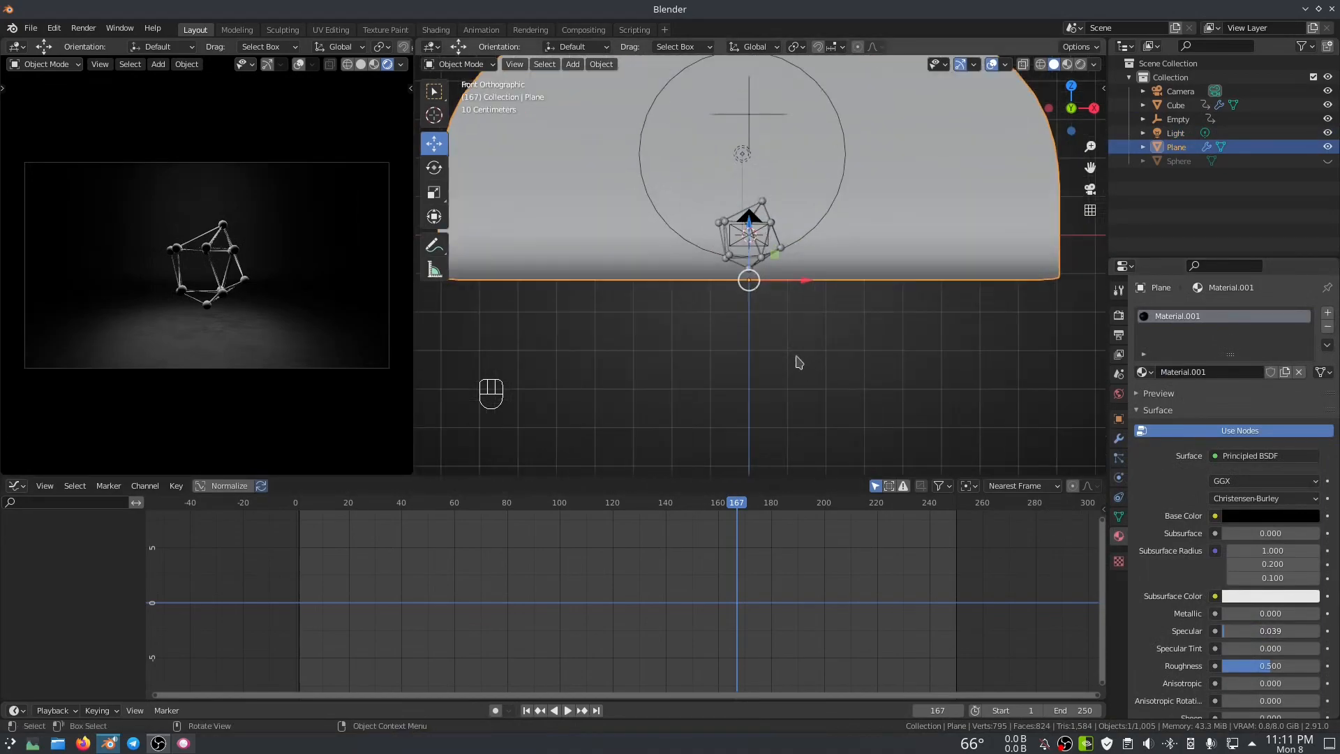
- Create a new material for the hidden sphere, set its Base Color to black, and preview the animation
{"action": "left_click", "coordinate": [1206, 162]}
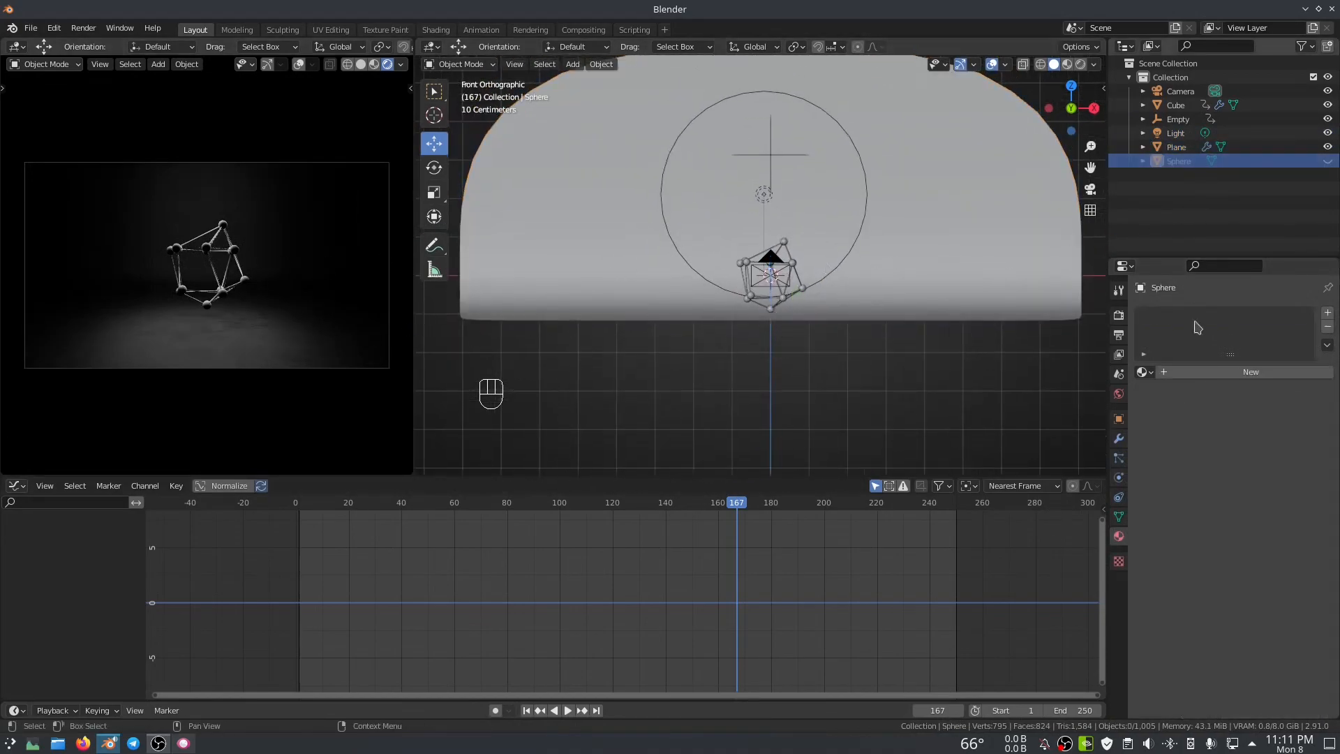
{"action": "left_click", "coordinate": [1253, 372]}
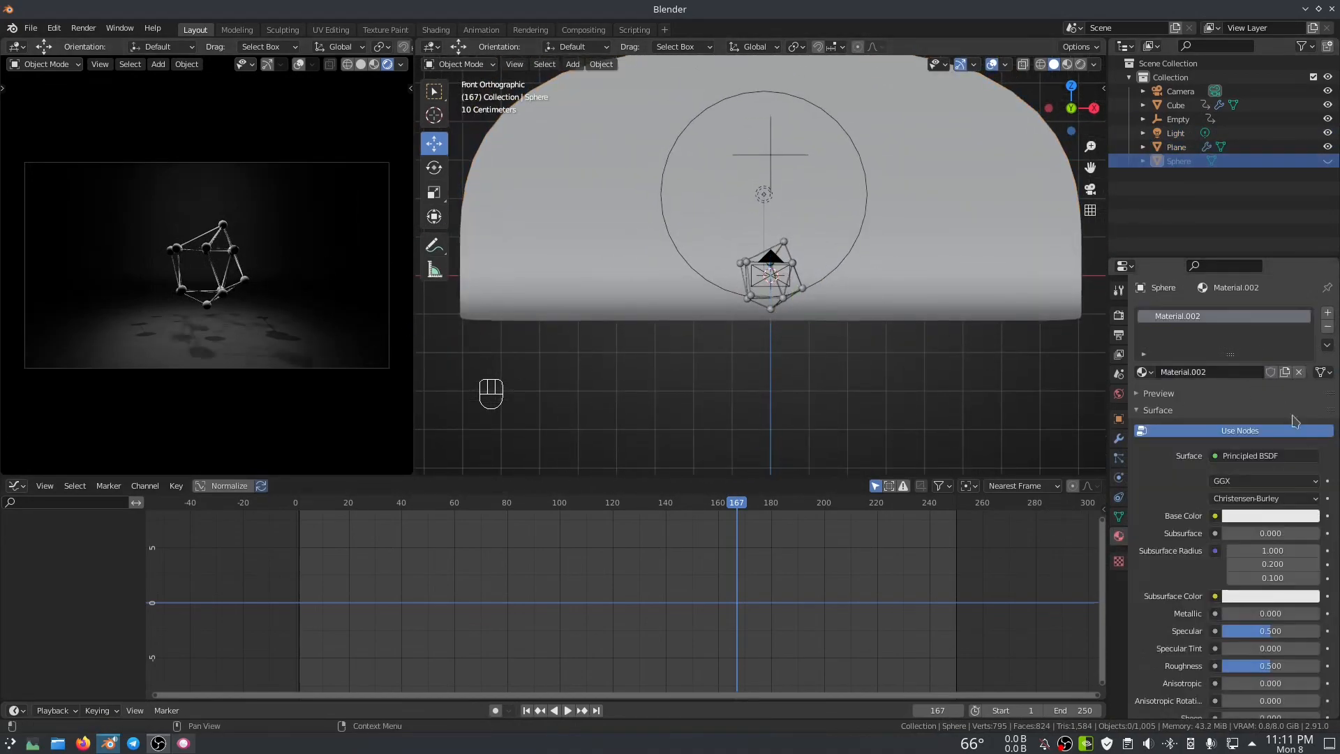
{"action": "left_click", "coordinate": [1281, 516]}
{"action": "left_click_drag", "start_coordinate": [1307, 386], "coordinate": [1306, 424]}
{"action": "scroll", "coordinate": [275, 316], "scroll_direction": "up", "scroll_amount": 3}
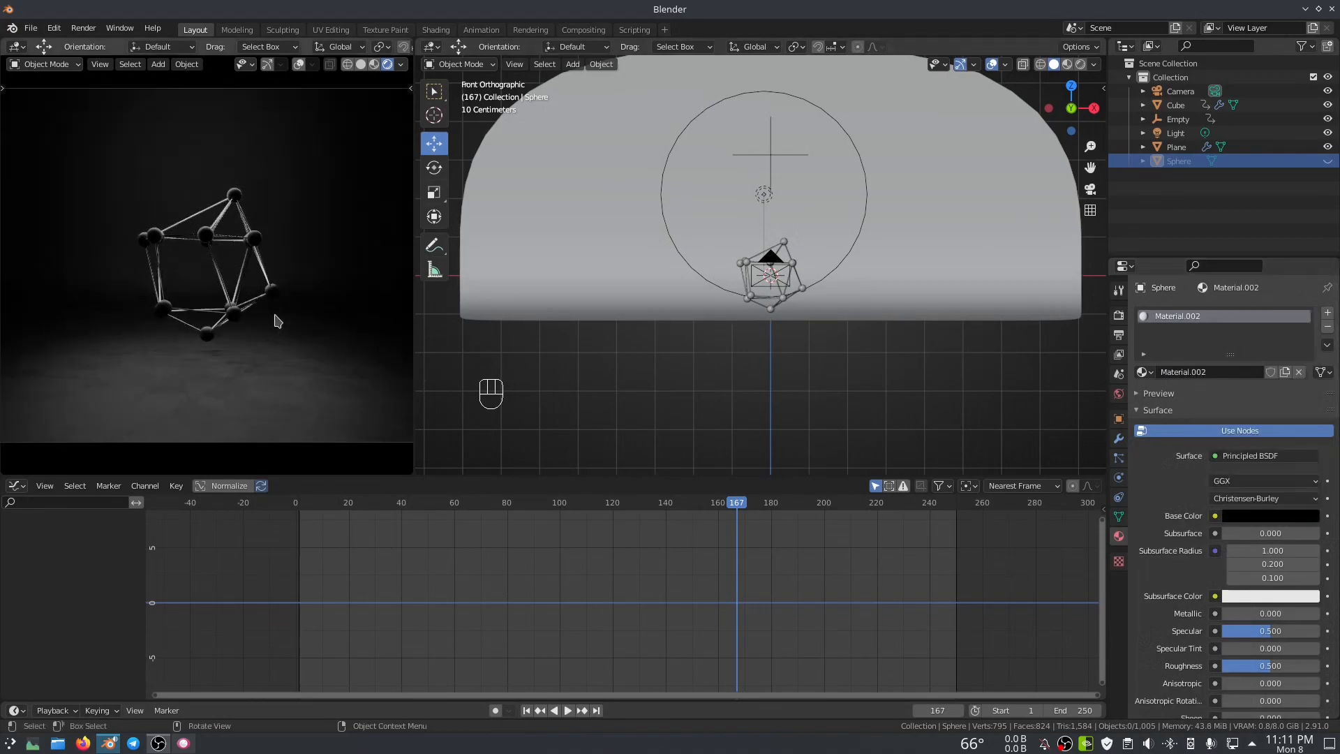
{"action": "scroll", "coordinate": [276, 320], "scroll_direction": "up", "scroll_amount": 2}
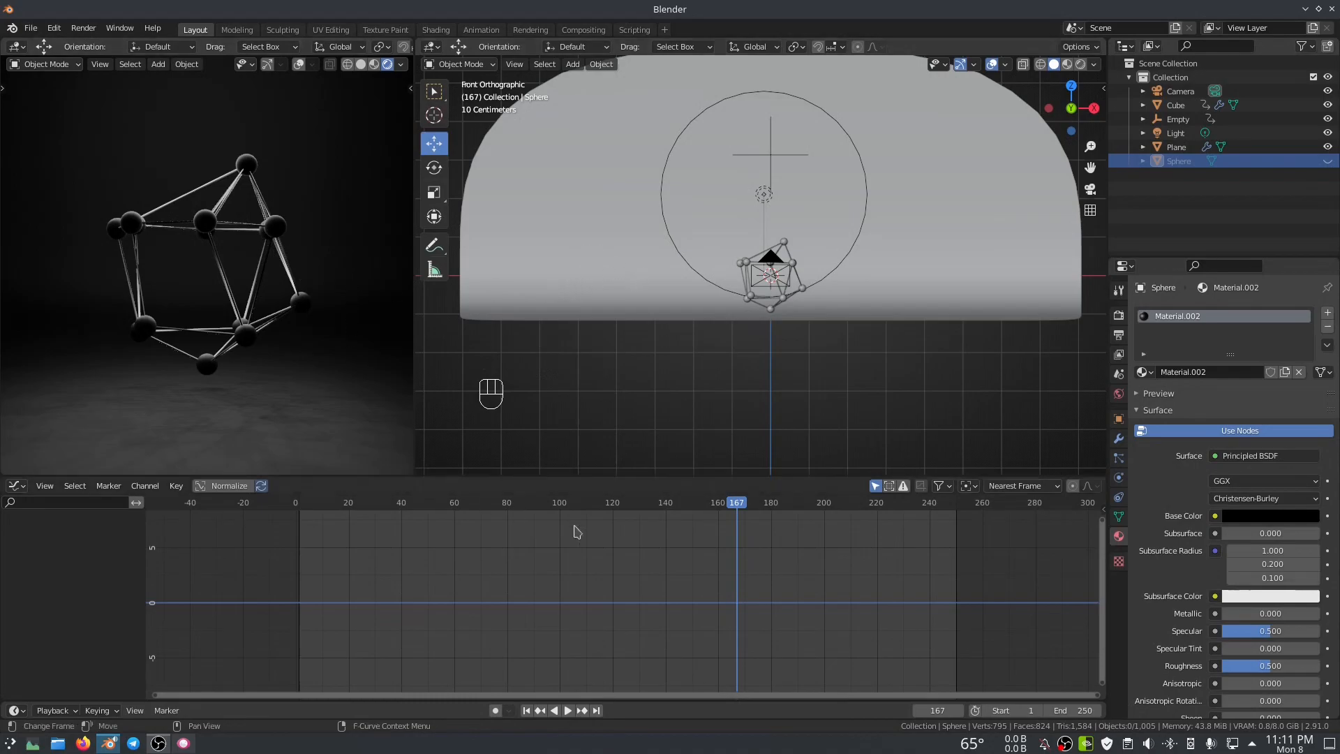
{"action": "left_click_drag", "start_coordinate": [704, 504], "coordinate": [602, 504]}
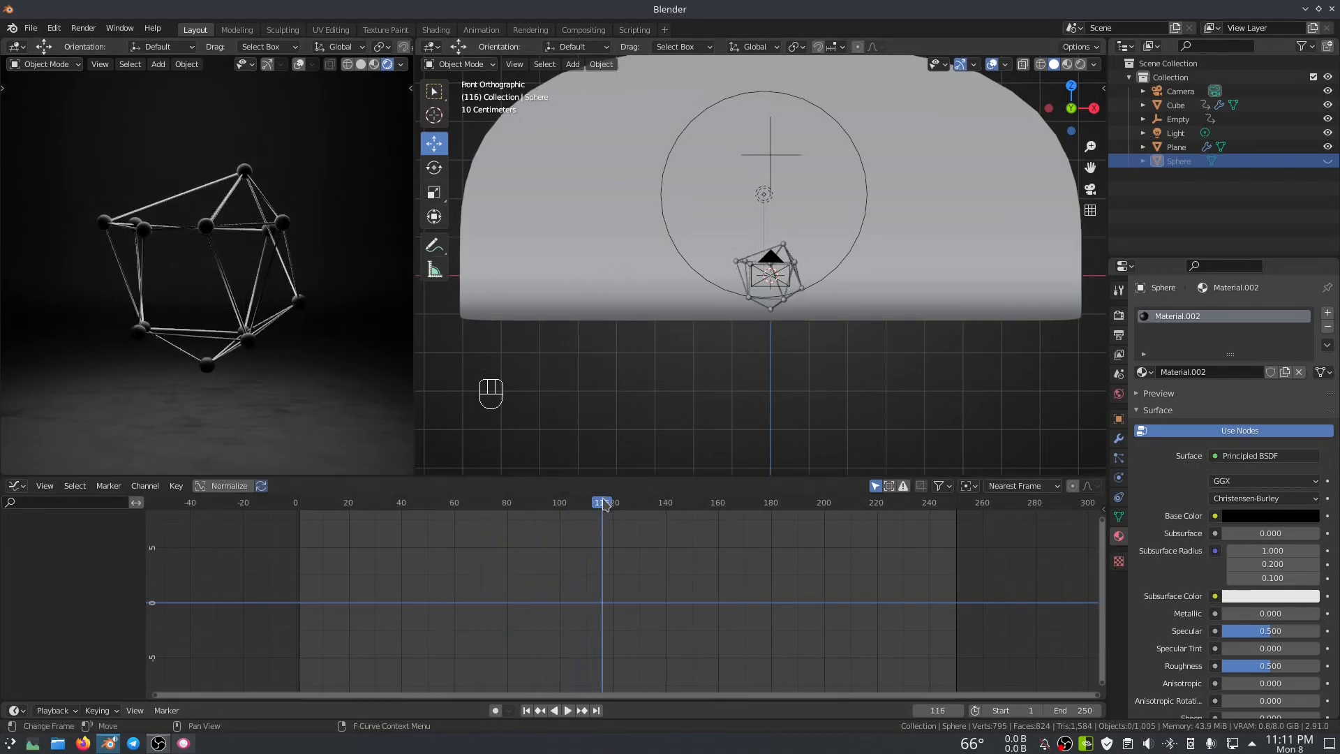
{"action": "key", "text": "space"}
{"action": "left_click_drag", "start_coordinate": [864, 500], "coordinate": [659, 502]}
- Select the Empty in the scene and delete it
{"action": "middle_click_drag", "start_coordinate": [801, 337], "coordinate": [771, 289]}
{"action": "left_click", "coordinate": [770, 289]}
{"action": "middle_click_drag", "start_coordinate": [777, 352], "coordinate": [748, 329]}
{"action": "left_click", "coordinate": [744, 208]}
{"action": "key", "text": "x"}
{"action": "left_click", "coordinate": [752, 223]}
- Select the wireframe cube and set its Displace modifier's texture coordinates to Global
{"action": "left_click", "coordinate": [750, 298]}
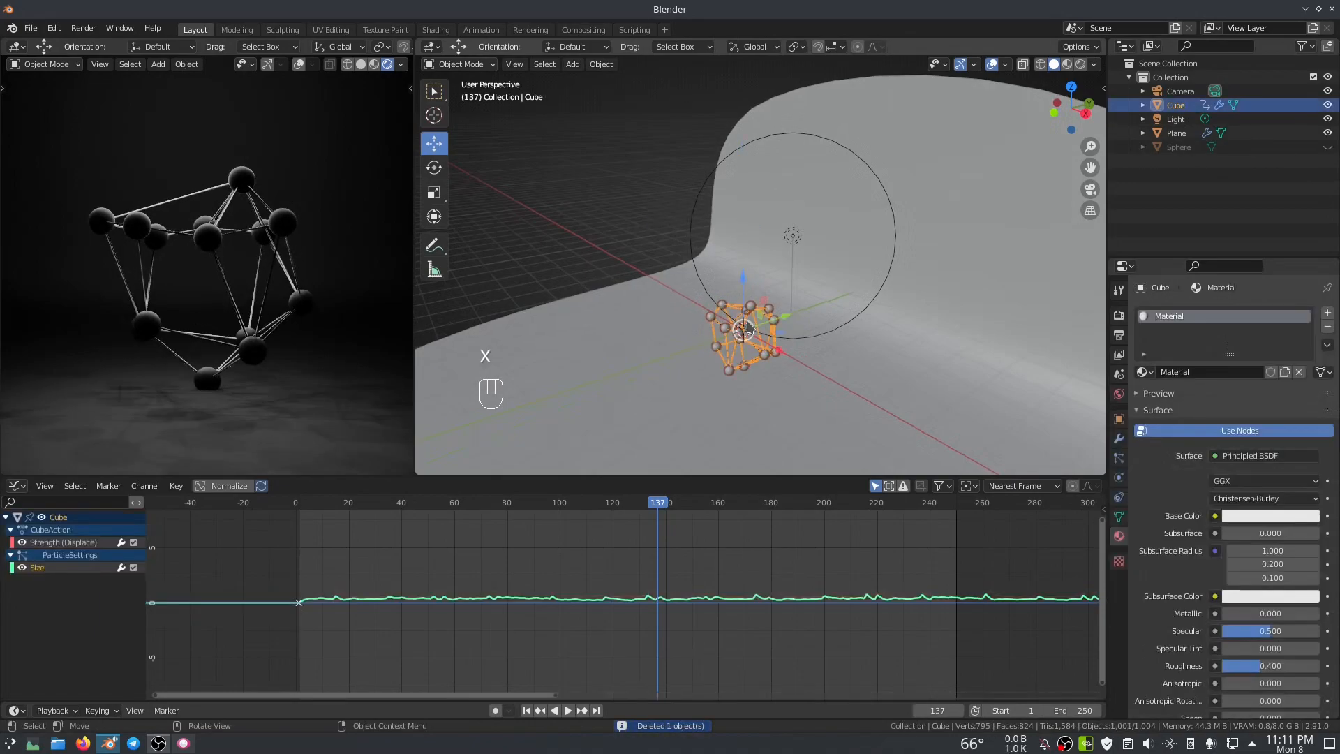
{"action": "left_click", "coordinate": [1120, 440]}
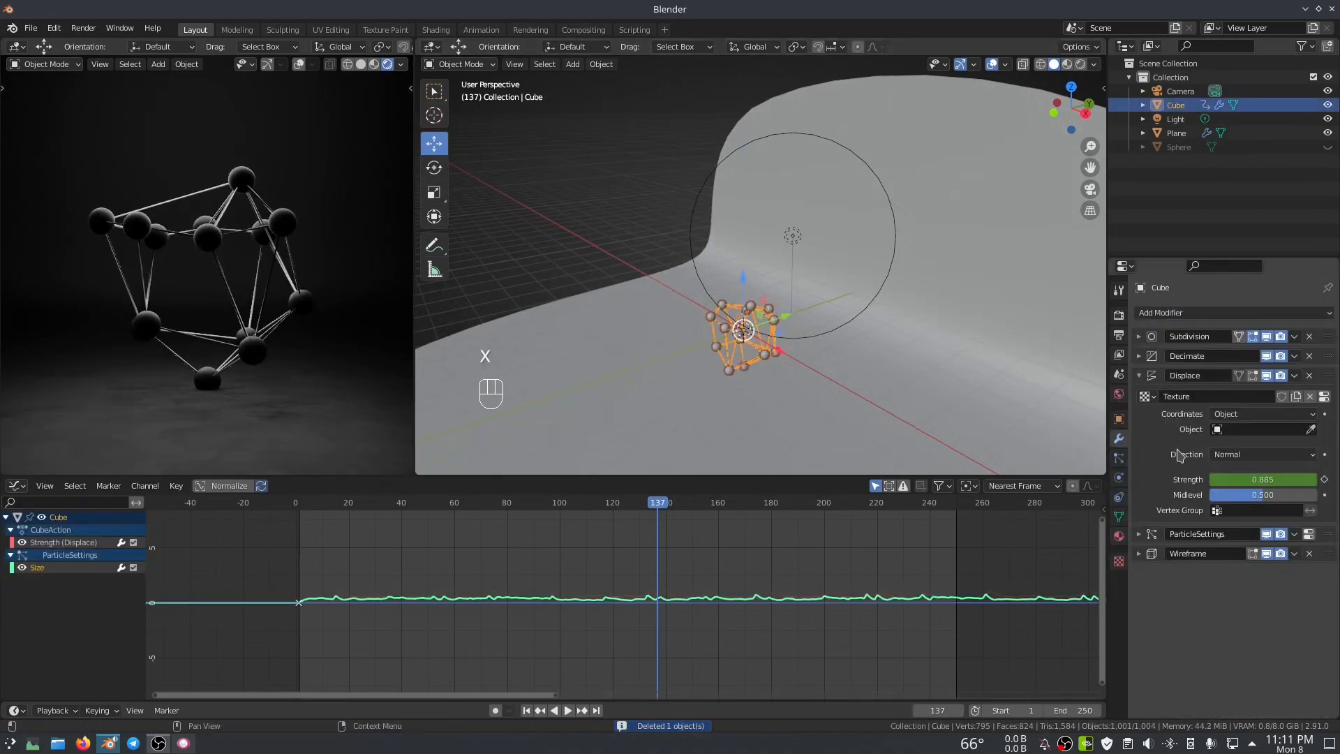
{"action": "left_click", "coordinate": [1233, 416]}
{"action": "left_click", "coordinate": [1239, 447]}
{"action": "middle_click_drag", "start_coordinate": [908, 335], "coordinate": [768, 357]}
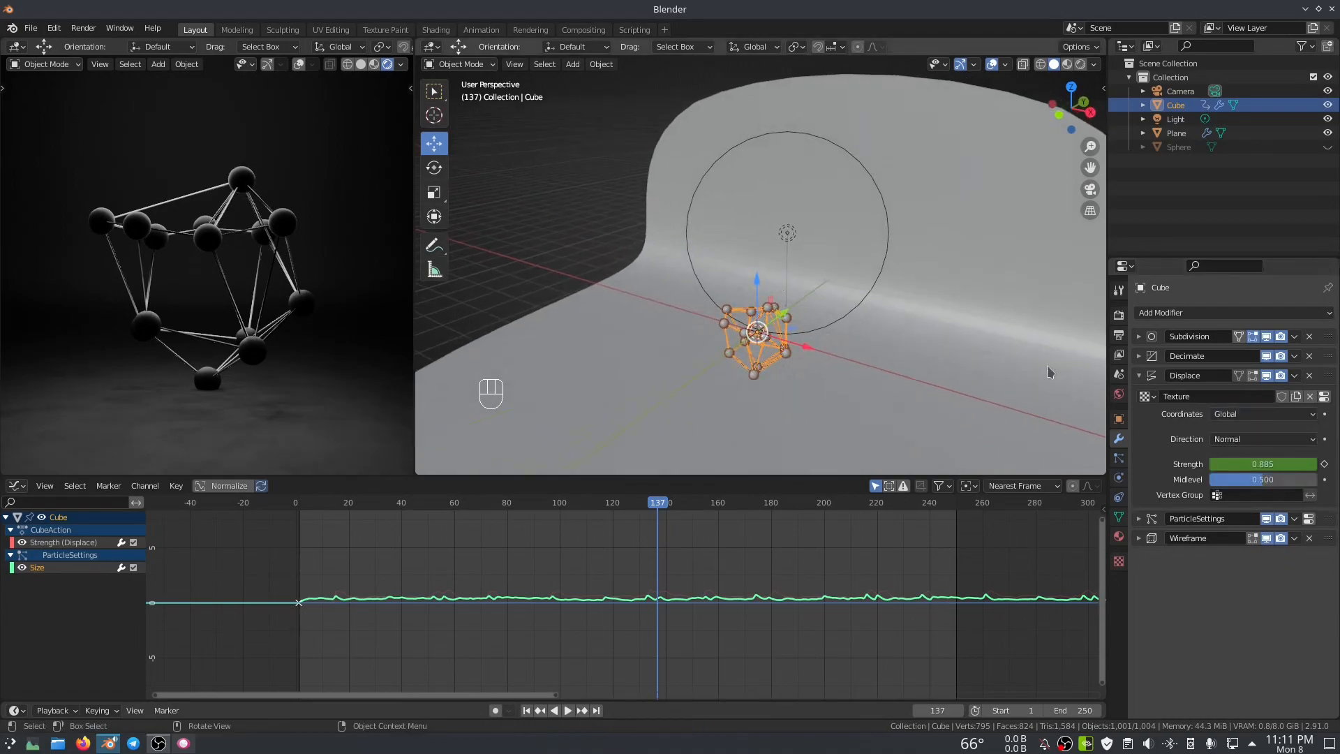
- Drive the cube's Z rotation with a #frame expression and play the animation to check the spin
{"action": "left_click", "coordinate": [1119, 419]}
{"action": "mouse_move", "coordinate": [1256, 427]}
{"action": "left_mouse_down"}
{"action": "mouse_move", "coordinate": [1271, 427]}
{"action": "mouse_move", "coordinate": [1238, 426]}
{"action": "left_mouse_up"}
{"action": "right_click", "coordinate": [1237, 426]}
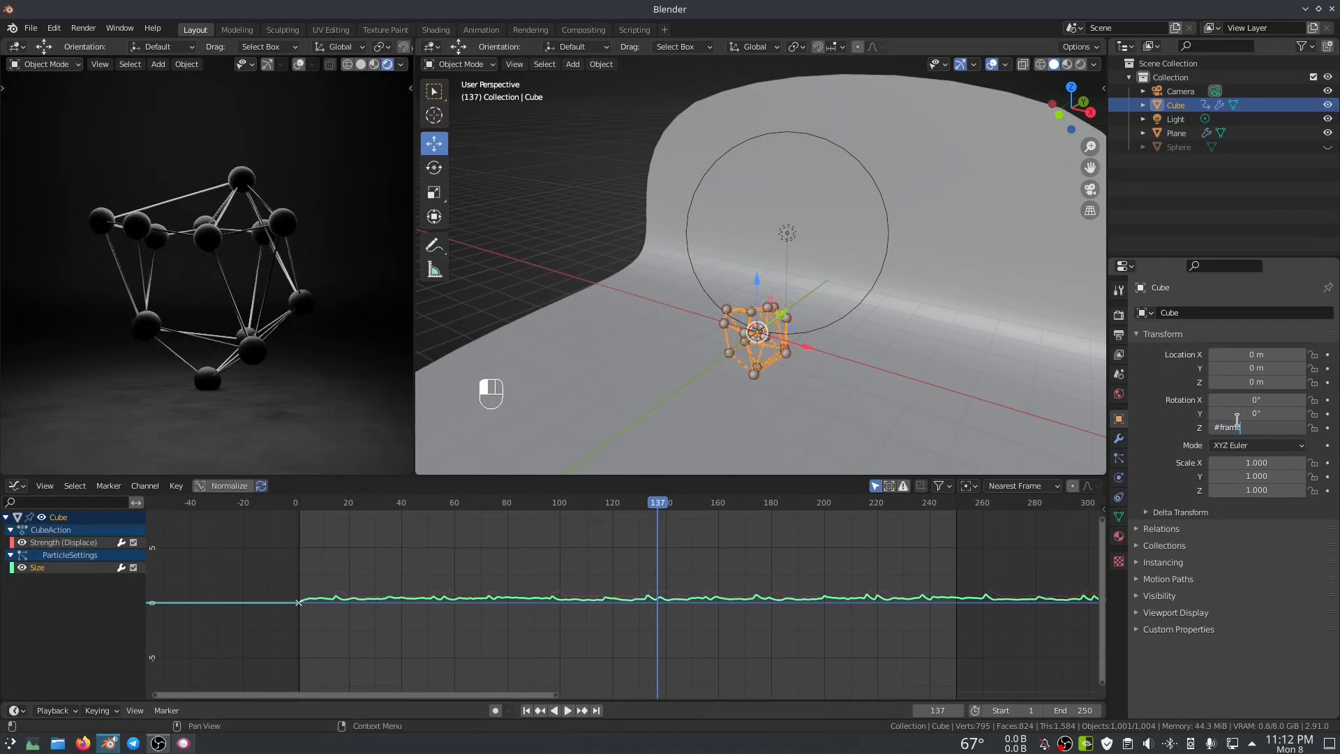
{"action": "key", "text": "Return"}
{"action": "key", "text": "space"}
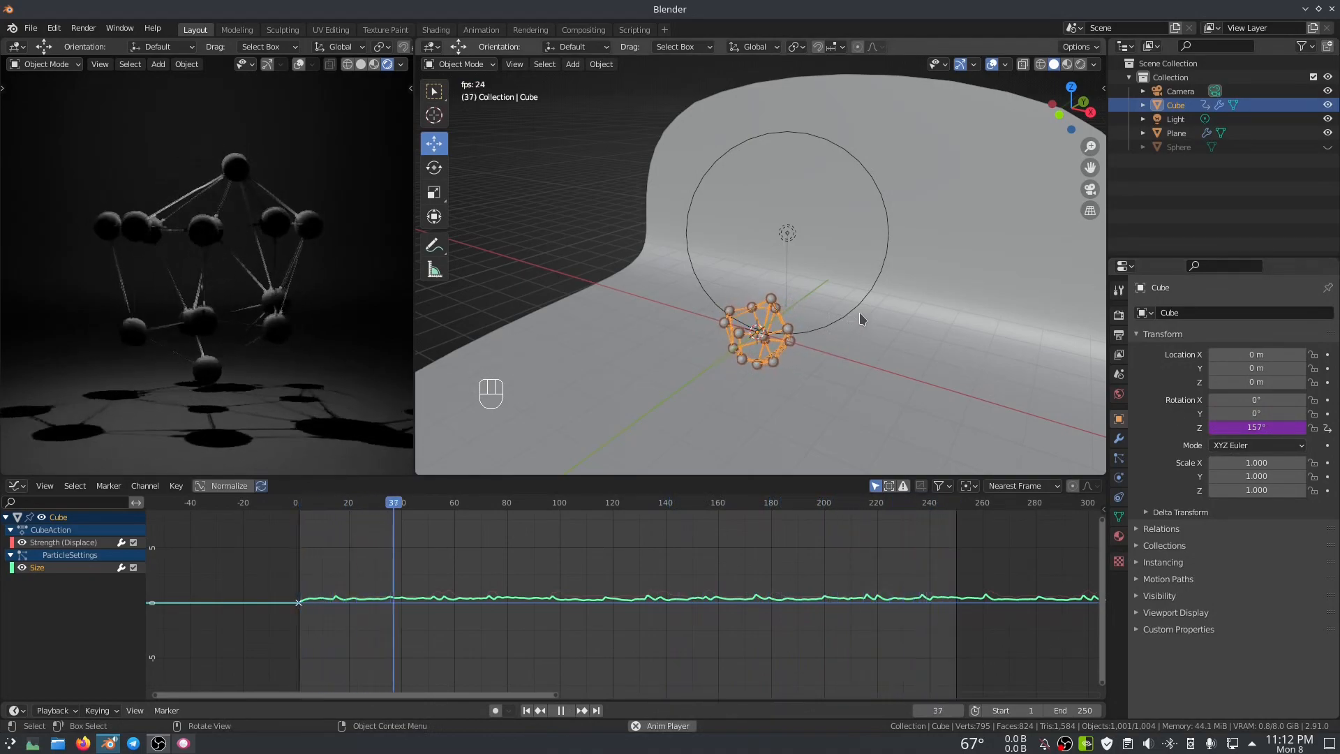
{"action": "key", "text": "space"}
{"action": "middle_click_drag", "start_coordinate": [859, 308], "coordinate": [794, 330], "text": "shift"}
{"action": "key", "text": "space"}
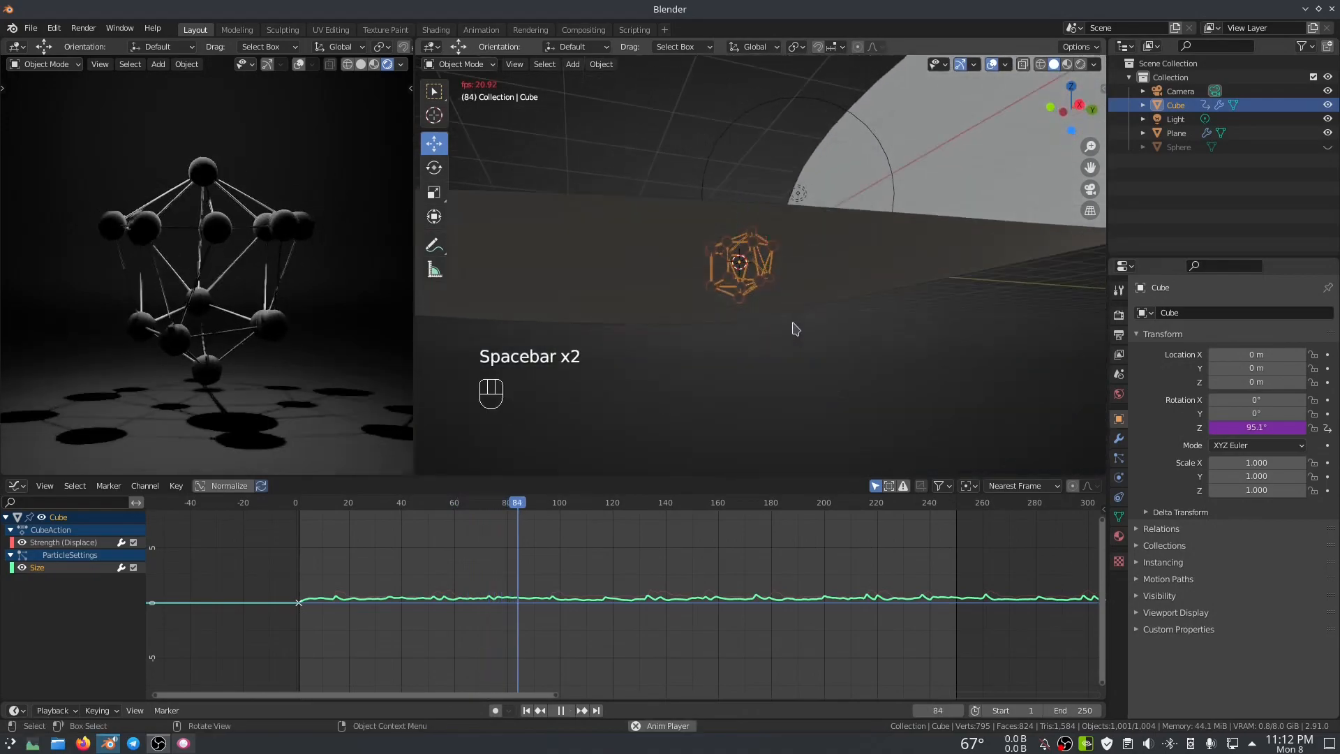
{"action": "key", "text": "space"}
- Lower the backdrop plane to about -1.44 m on Z and play the animation to check its clearance from the cube
{"action": "left_click", "coordinate": [767, 258]}
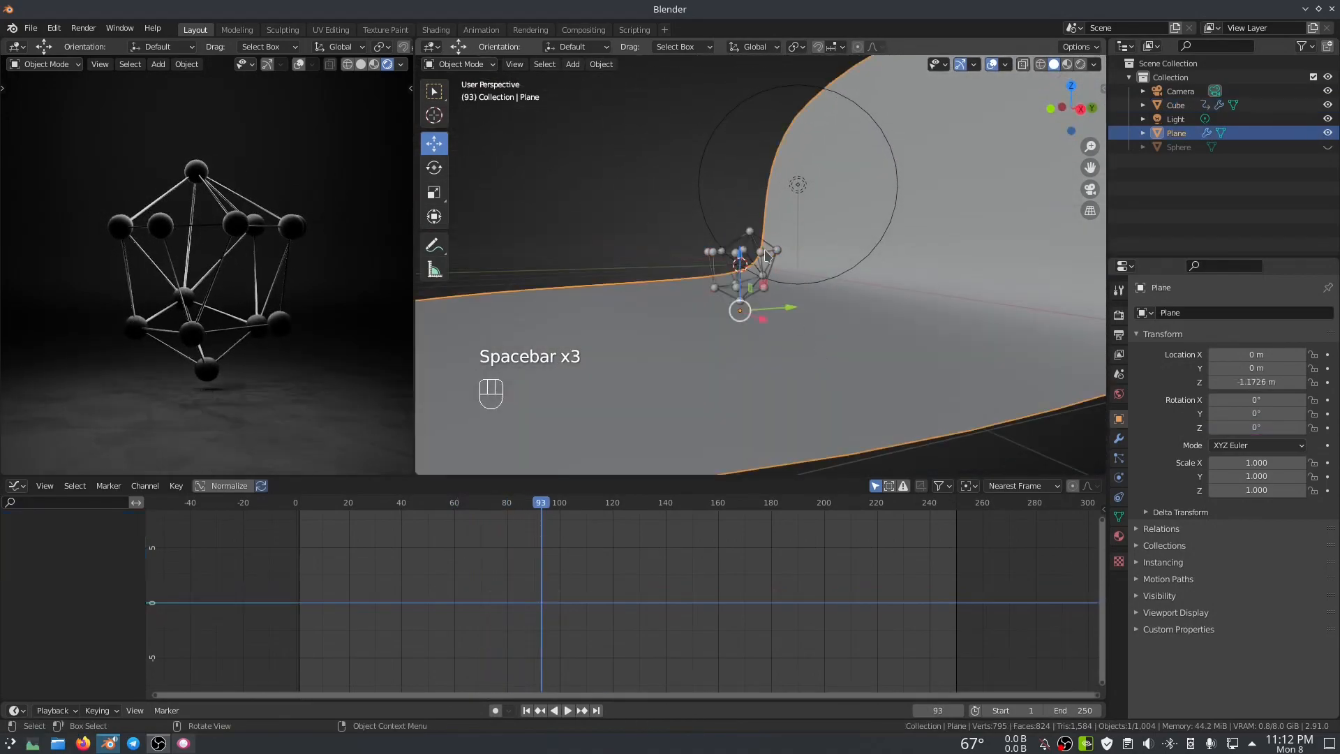
{"action": "left_click_drag", "start_coordinate": [747, 262], "coordinate": [757, 315]}
{"action": "key", "text": "space"}
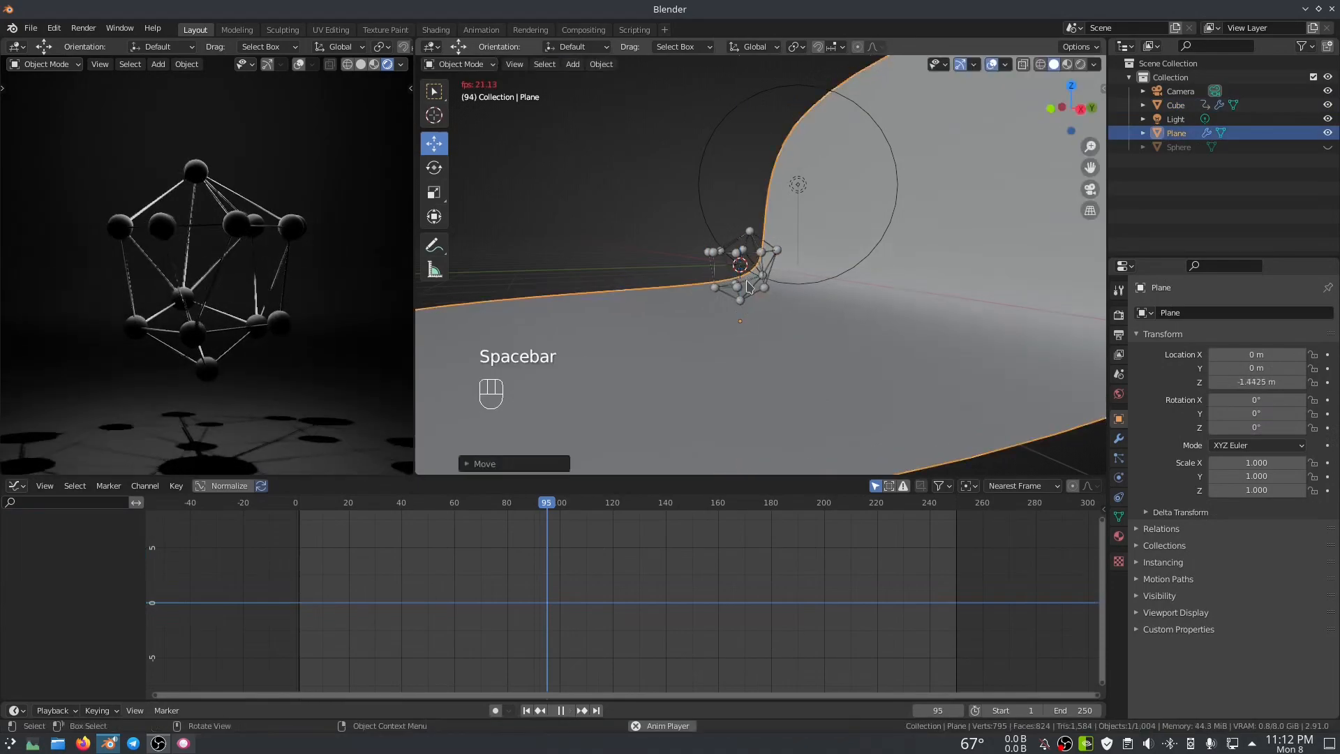
{"action": "scroll", "coordinate": [331, 311], "scroll_direction": "down", "scroll_amount": 5}
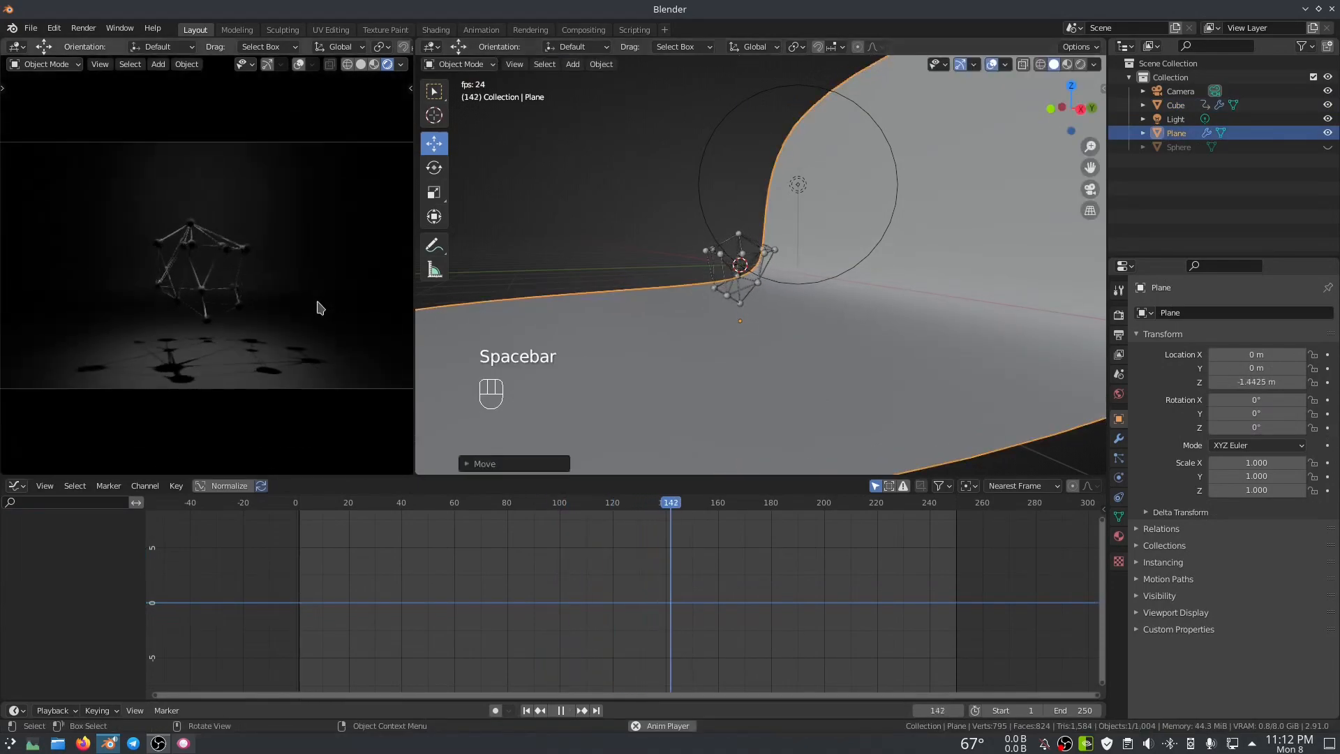
{"action": "key", "text": "space"}
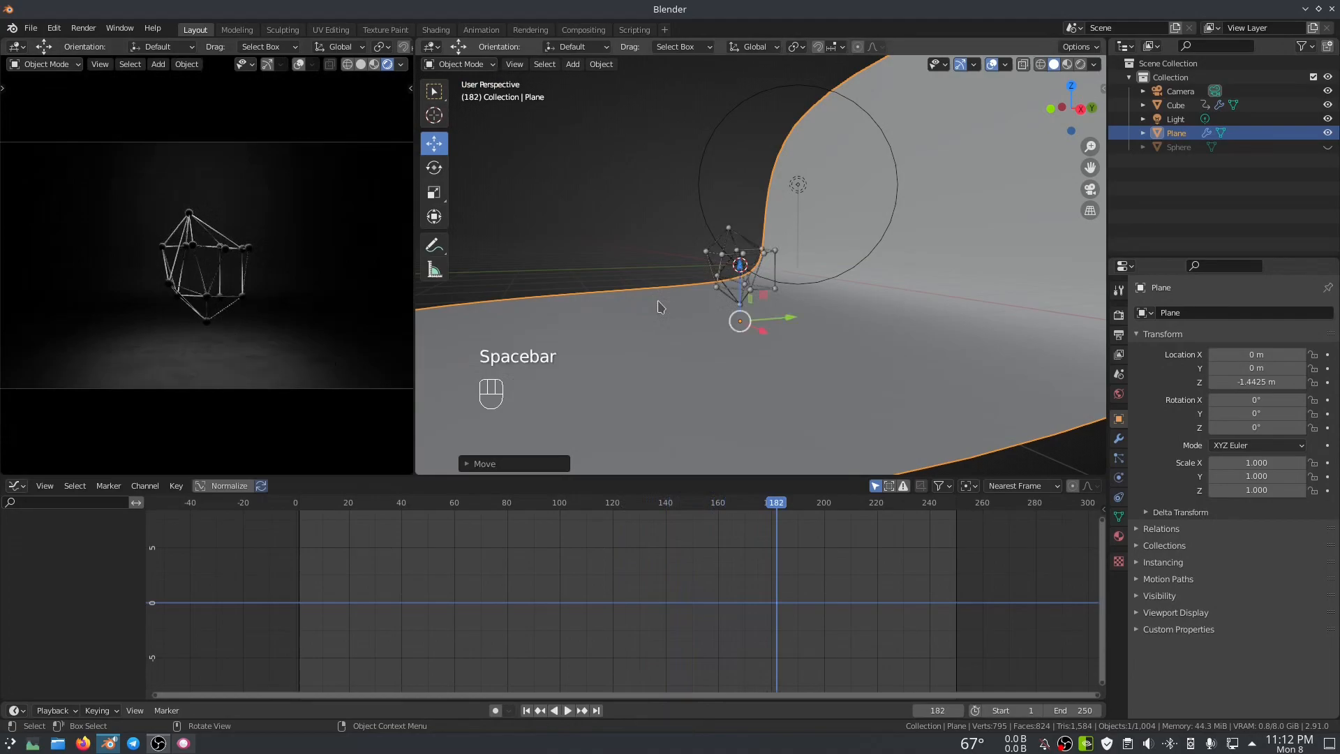
- Set the wireframe cube material's Base Color to black and play the animation briefly
{"action": "middle_click_drag", "start_coordinate": [629, 307], "coordinate": [748, 323]}
{"action": "scroll", "coordinate": [768, 326], "scroll_direction": "up", "scroll_amount": 5}
{"action": "left_click", "coordinate": [786, 328]}
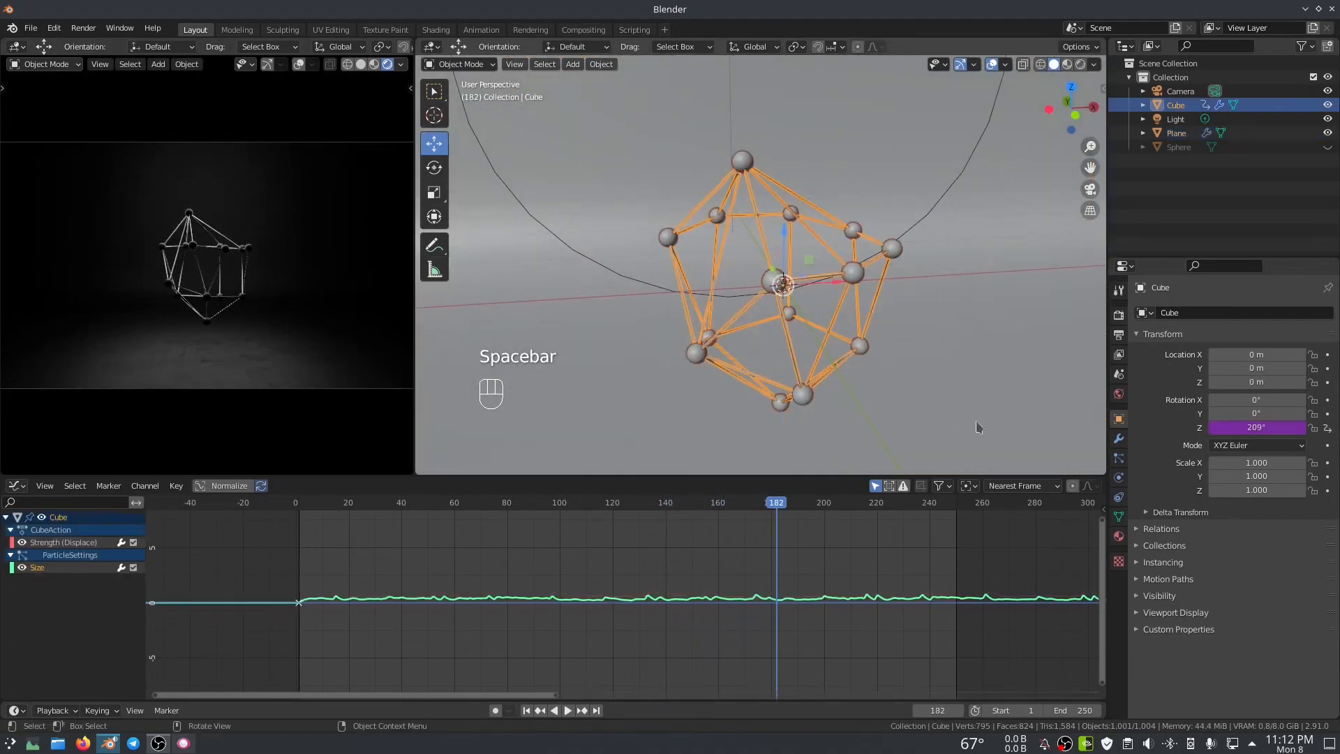
{"action": "left_click", "coordinate": [1120, 536]}
{"action": "left_click", "coordinate": [1270, 516]}
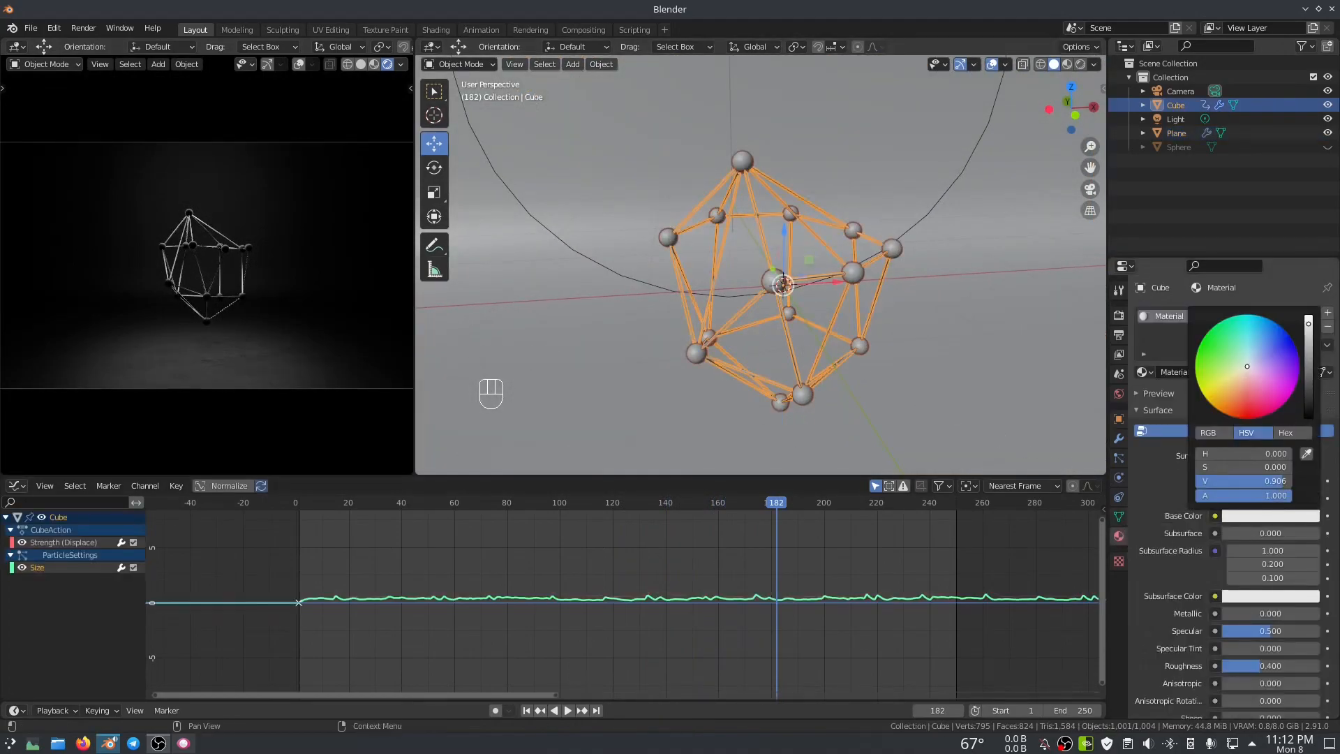
{"action": "left_click_drag", "start_coordinate": [1309, 324], "coordinate": [1309, 419]}
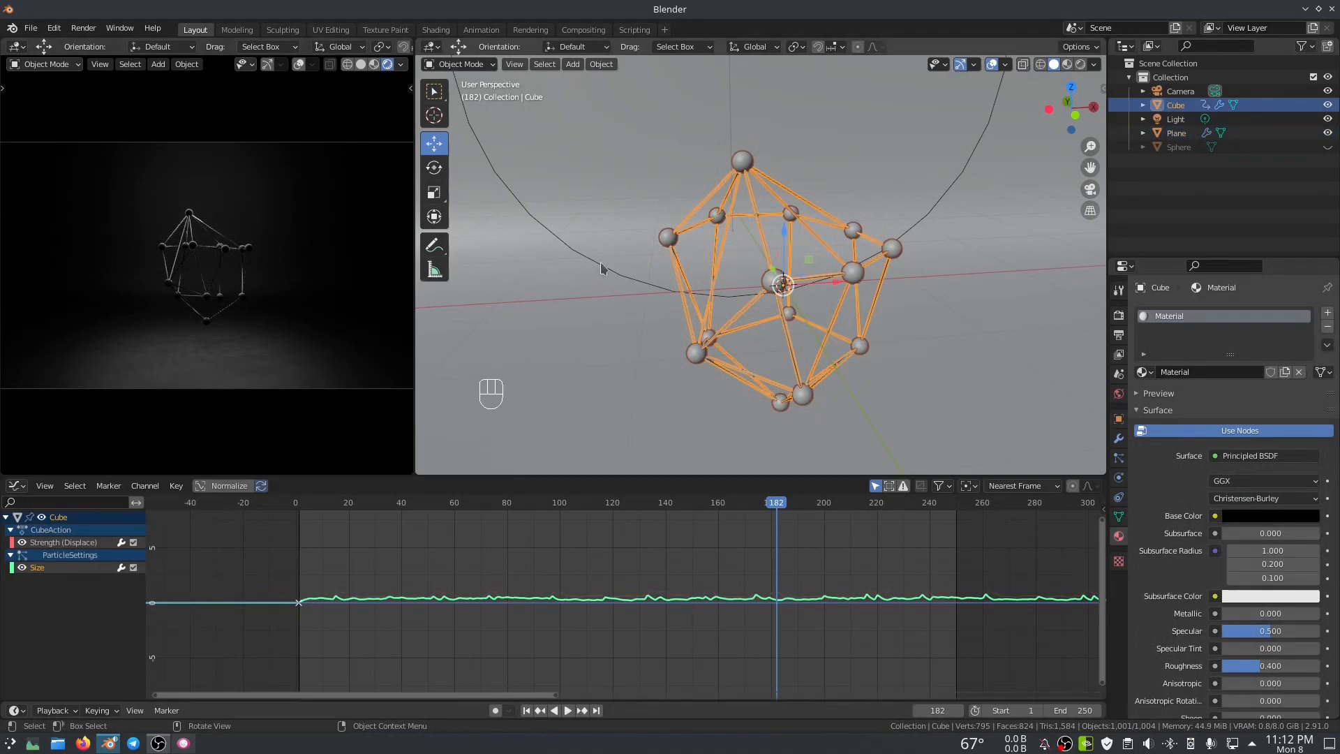
{"action": "scroll", "coordinate": [601, 262], "scroll_direction": "down", "scroll_amount": 4}
{"action": "middle_click_drag", "start_coordinate": [682, 272], "coordinate": [722, 311]}
{"action": "key", "text": "space"}
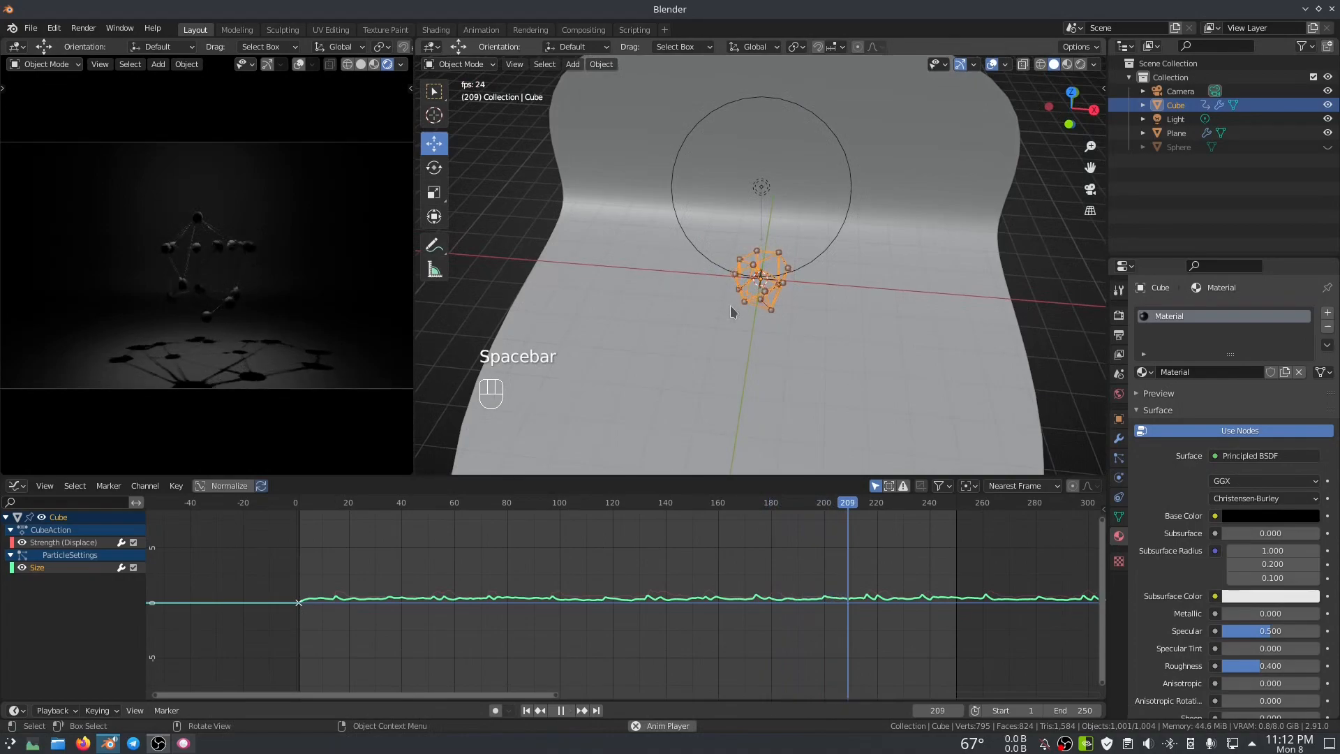
{"action": "key", "text": "space"}
- Enable Screen Space Reflections and Motion Blur in the Eevee render settings, and scrub the animation to frame 97
{"action": "left_click", "coordinate": [1121, 316]}
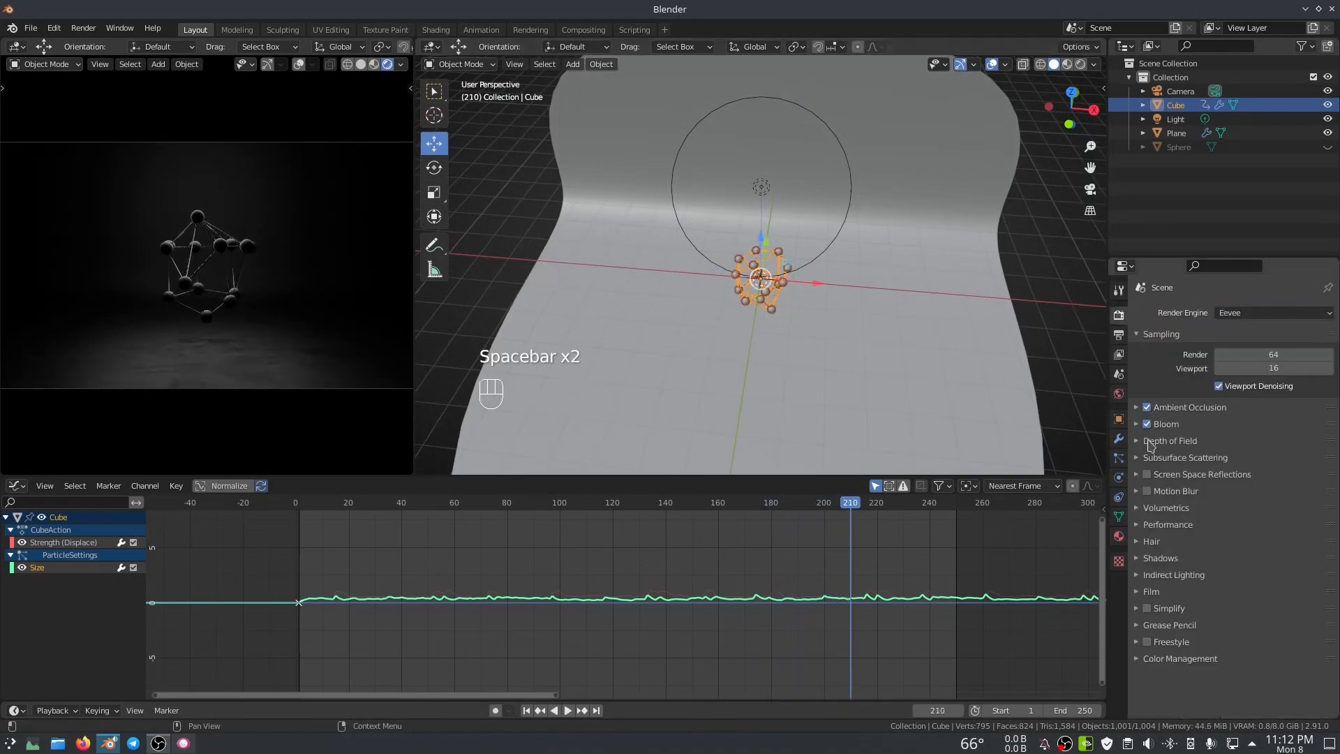
{"action": "left_click", "coordinate": [1138, 493]}
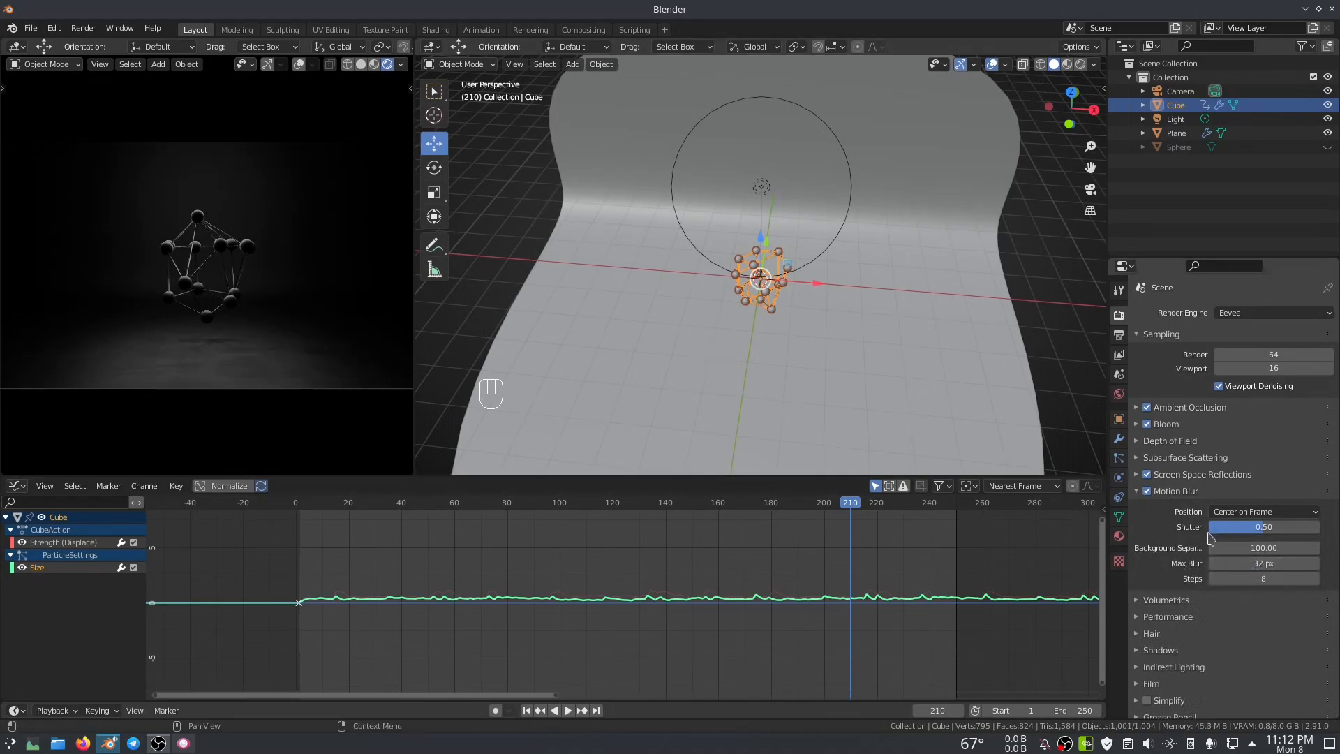
{"action": "key", "text": "space"}
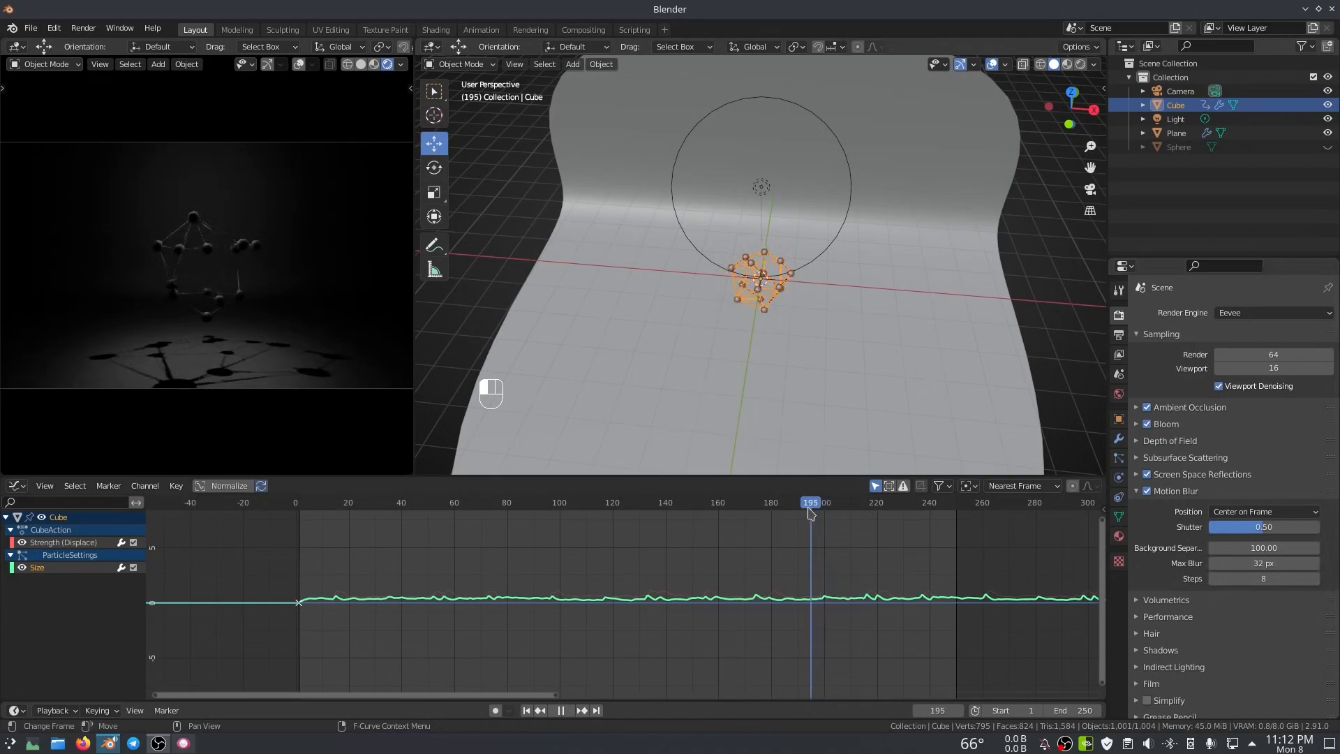
{"action": "left_click_drag", "start_coordinate": [865, 509], "coordinate": [552, 513]}
{"action": "key", "text": "space"}
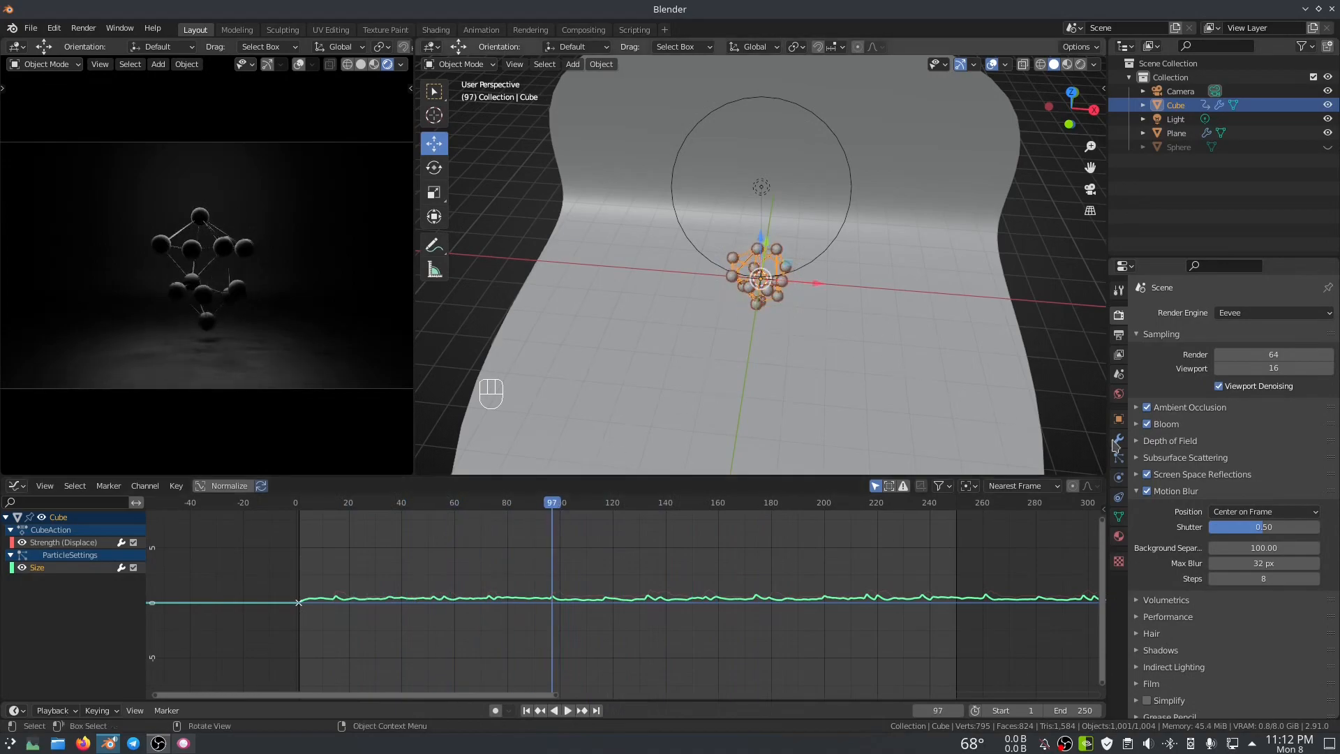
- Reduce the cube's Decimate ratio to 0.1282 and play the animation to check the simplified shape
{"action": "scroll", "coordinate": [909, 326], "scroll_direction": "up", "scroll_amount": 3}
{"action": "scroll", "coordinate": [909, 326], "scroll_direction": "up", "scroll_amount": 4}
{"action": "middle_click_drag", "start_coordinate": [908, 327], "coordinate": [841, 271]}
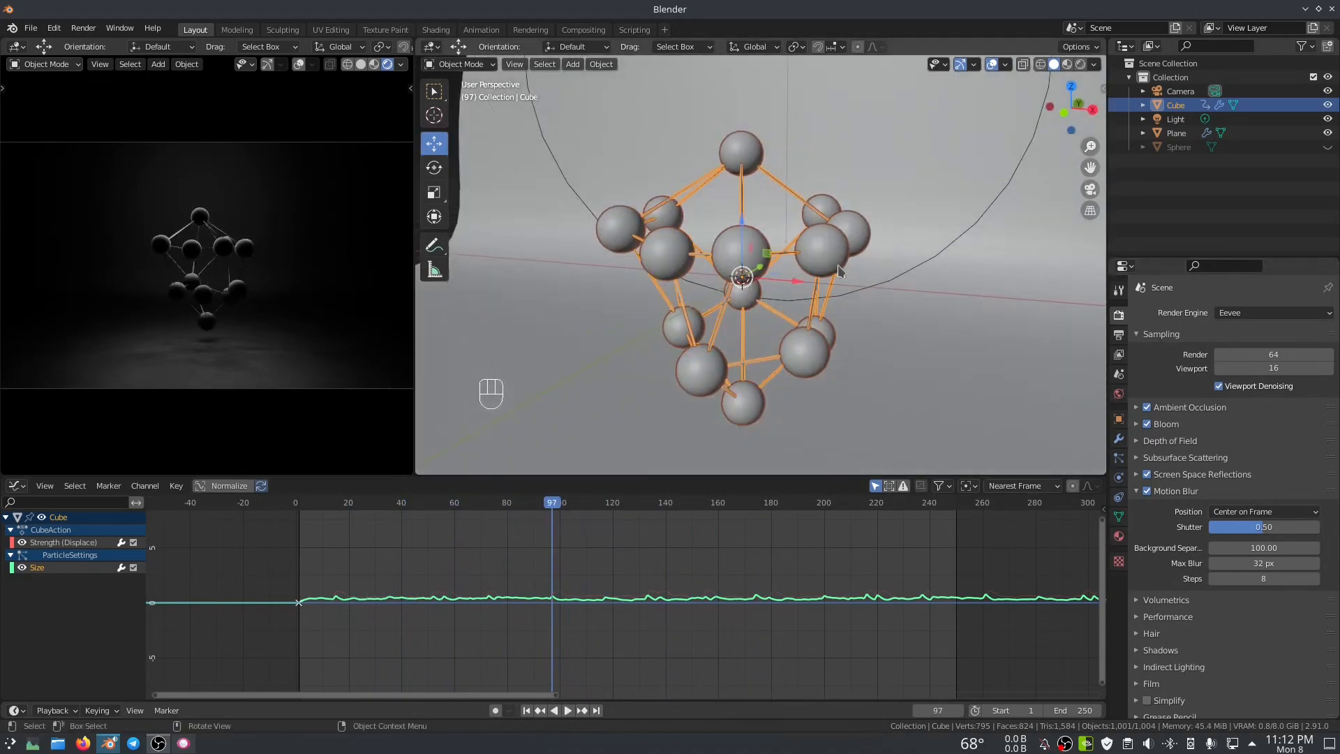
{"action": "left_click", "coordinate": [1119, 439]}
{"action": "left_click", "coordinate": [1144, 377]}
{"action": "left_click", "coordinate": [1144, 358]}
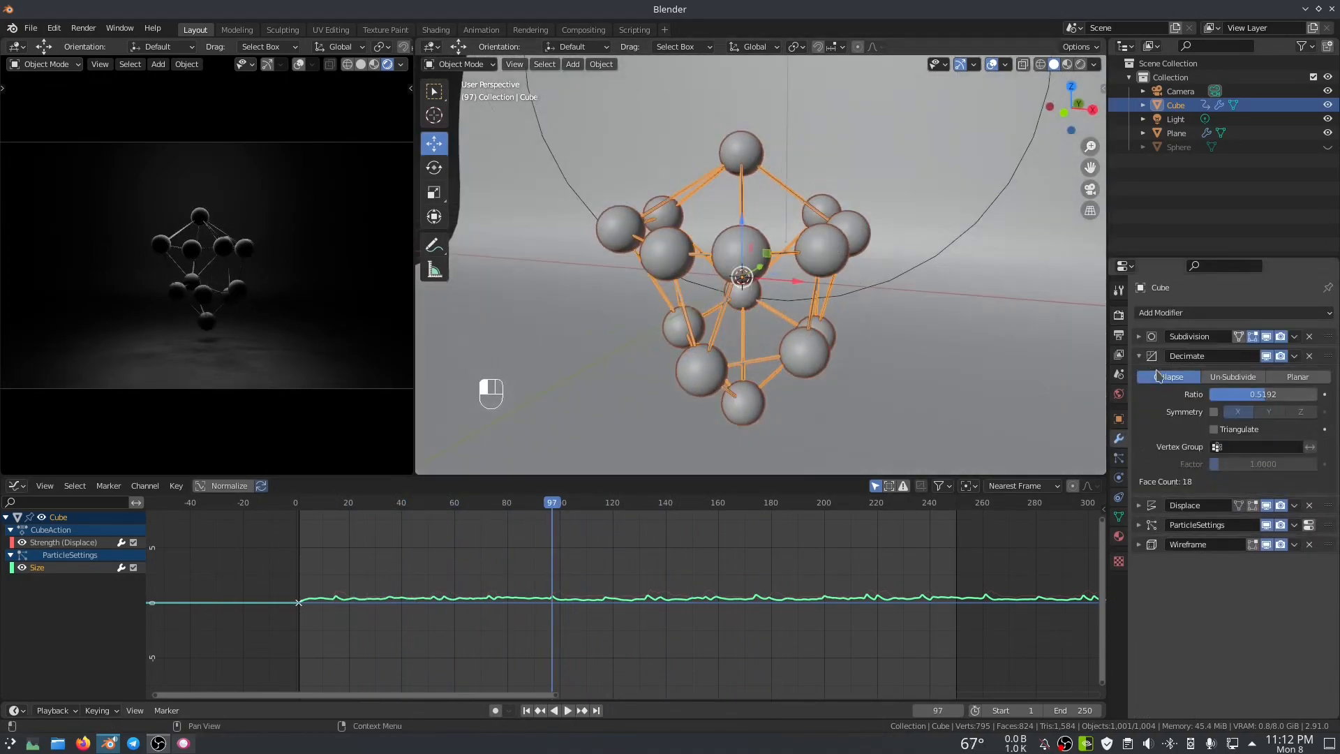
{"action": "left_click_drag", "start_coordinate": [1264, 394], "coordinate": [1224, 394]}
{"action": "key", "text": "space"}
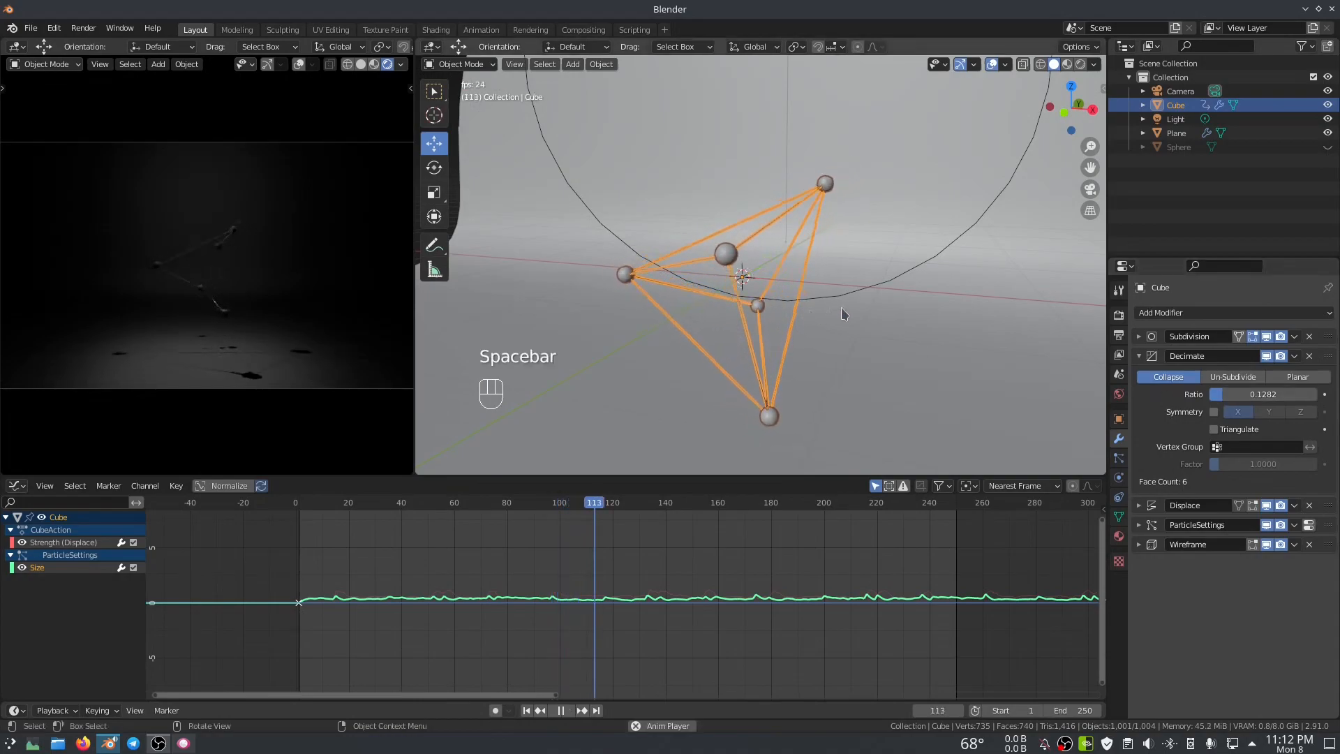
{"action": "middle_click_drag", "start_coordinate": [844, 313], "coordinate": [898, 316]}
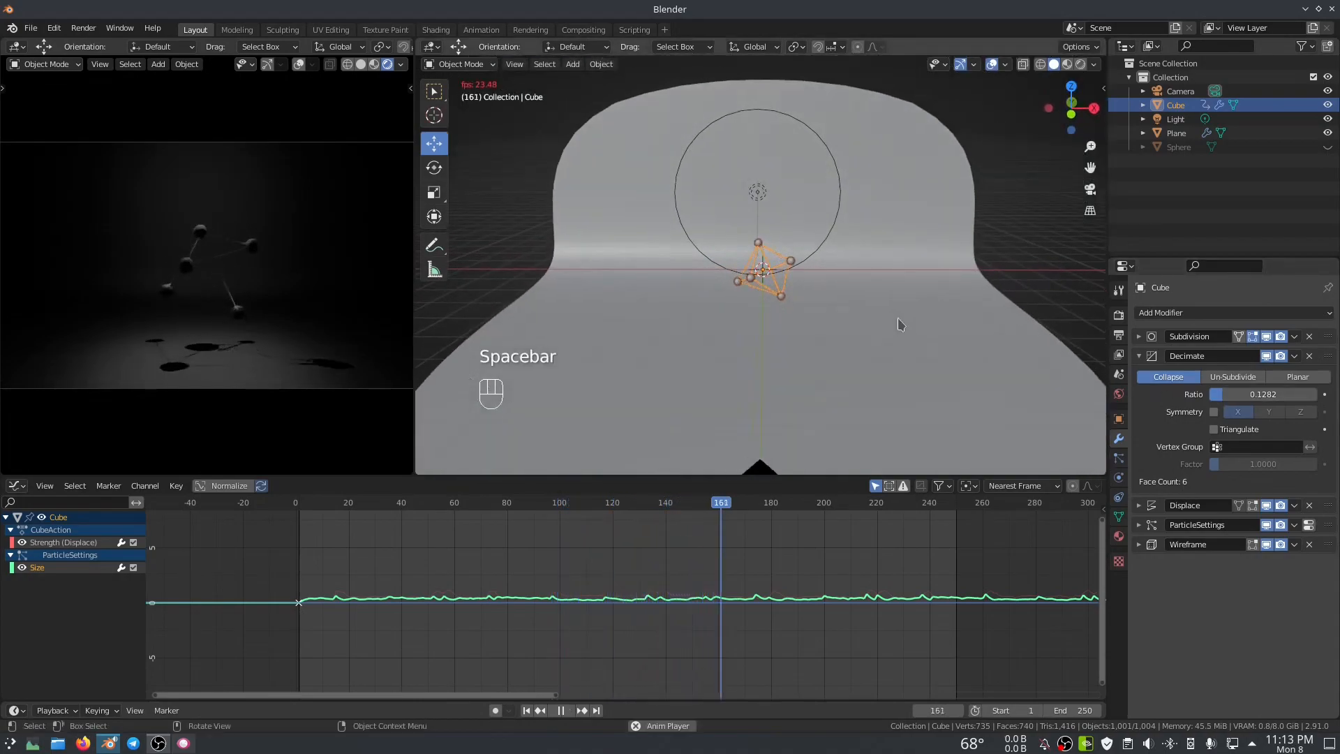